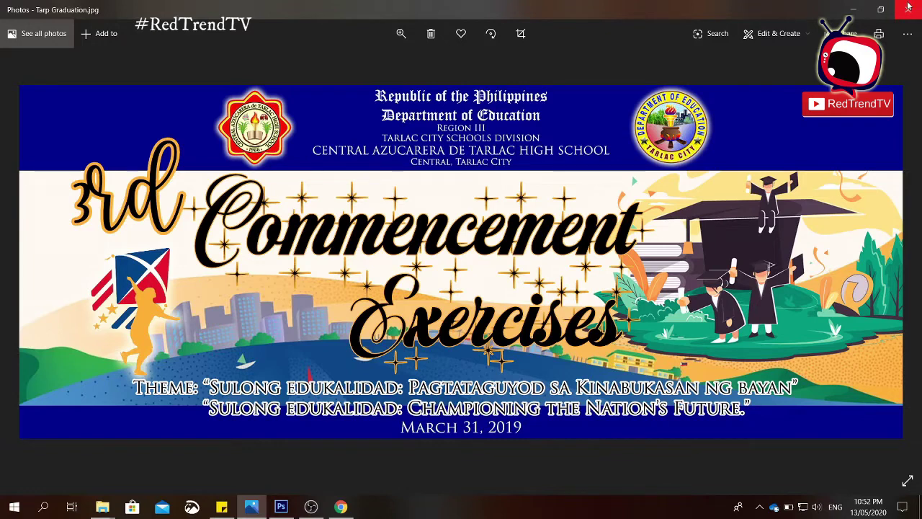
Step: Browse back through the sample designs in the photo viewer as far as the baby's baptism invitation, and minimize the viewer
key("Left")
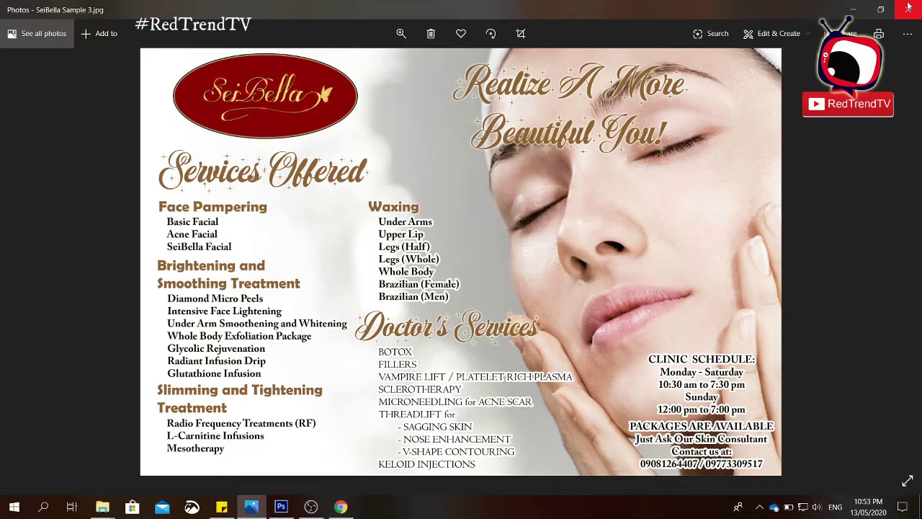
key("Left")
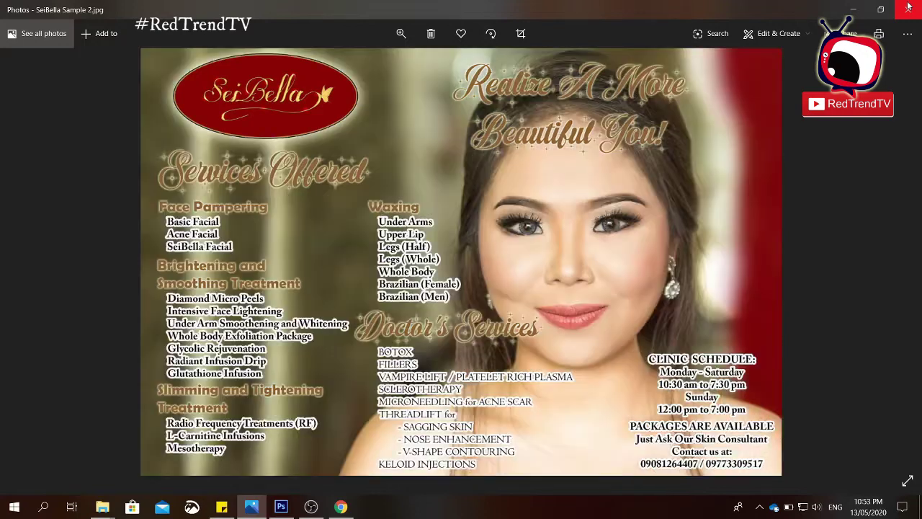
key("Left")
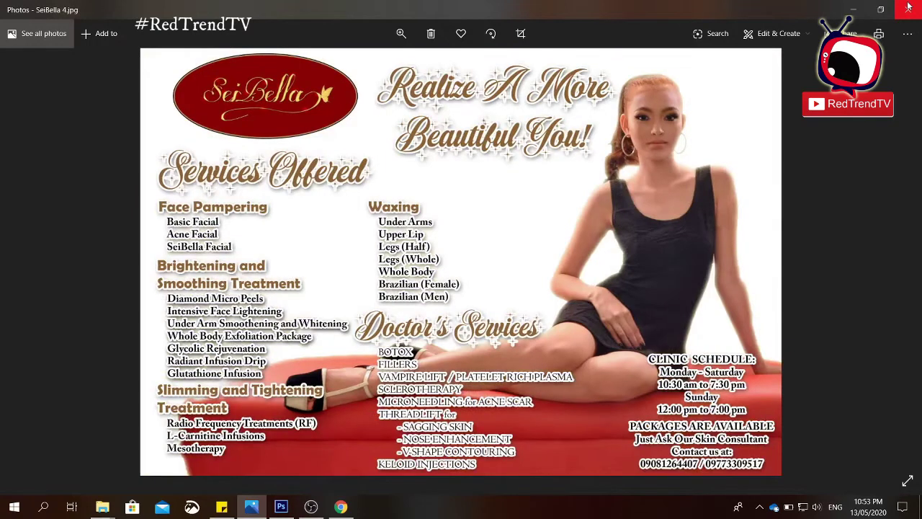
key("Left")
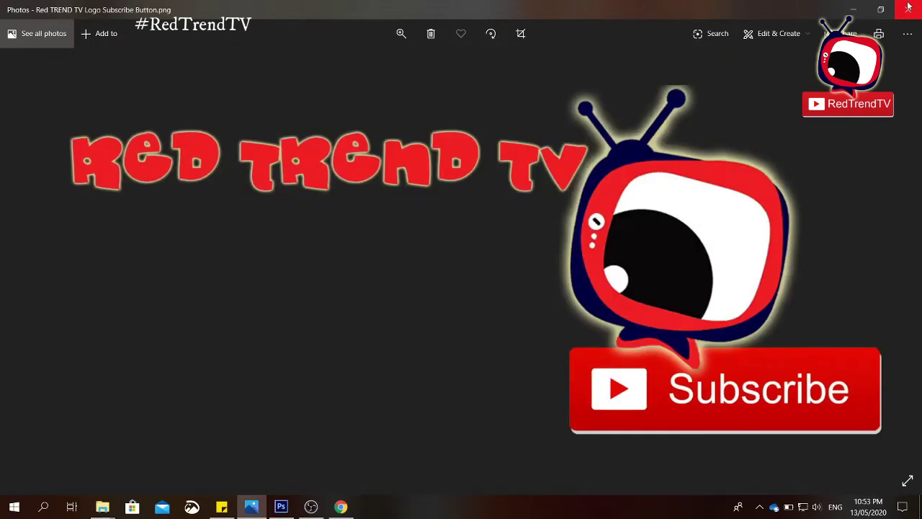
key("Left")
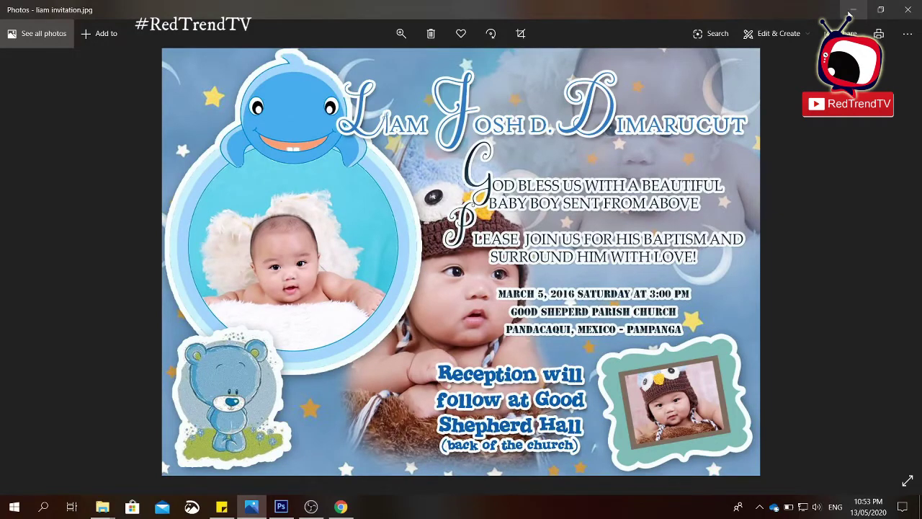
left_click(852, 10)
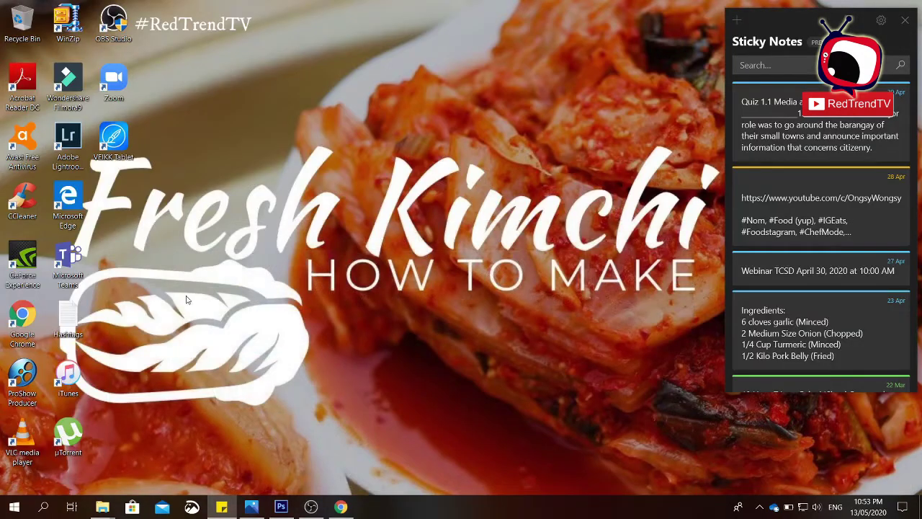
Step: Locate Adobe Photoshop CS6 among the graphics editing programs and switch to the running Photoshop window
left_click(13, 512)
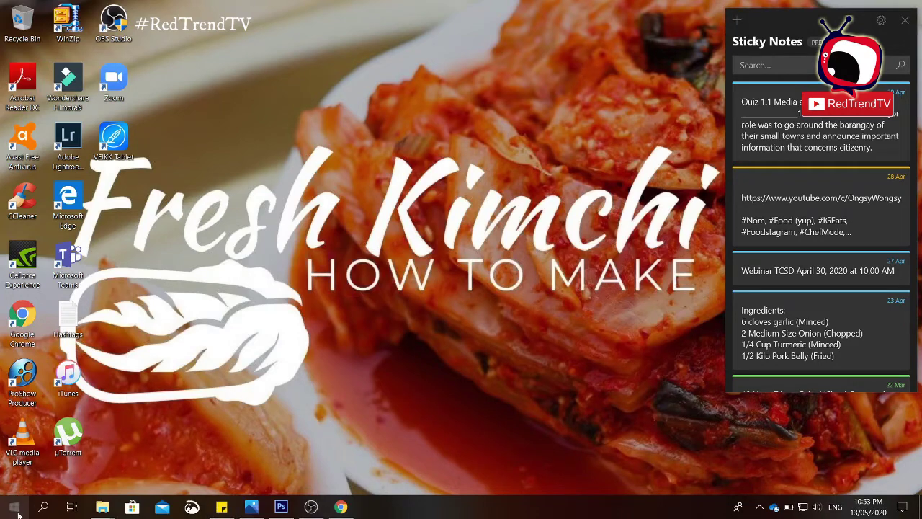
left_click(17, 510)
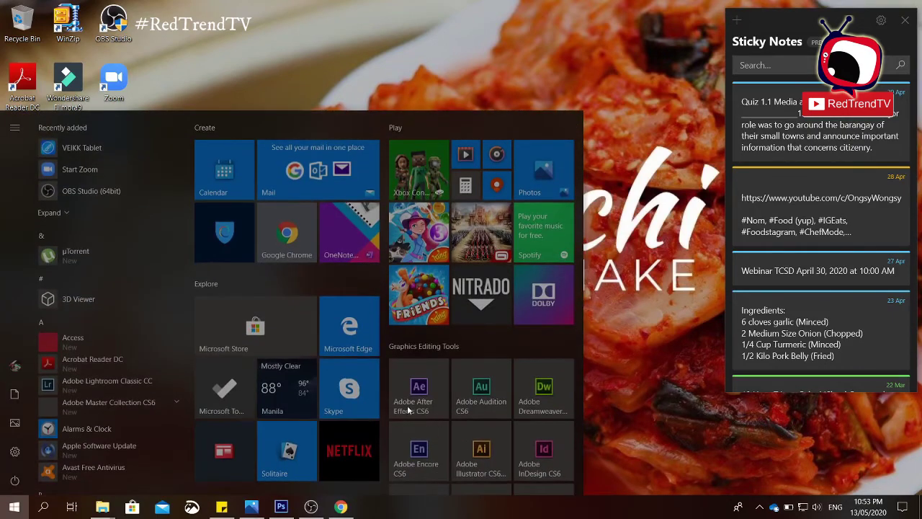
scroll(433, 389, "down", 3)
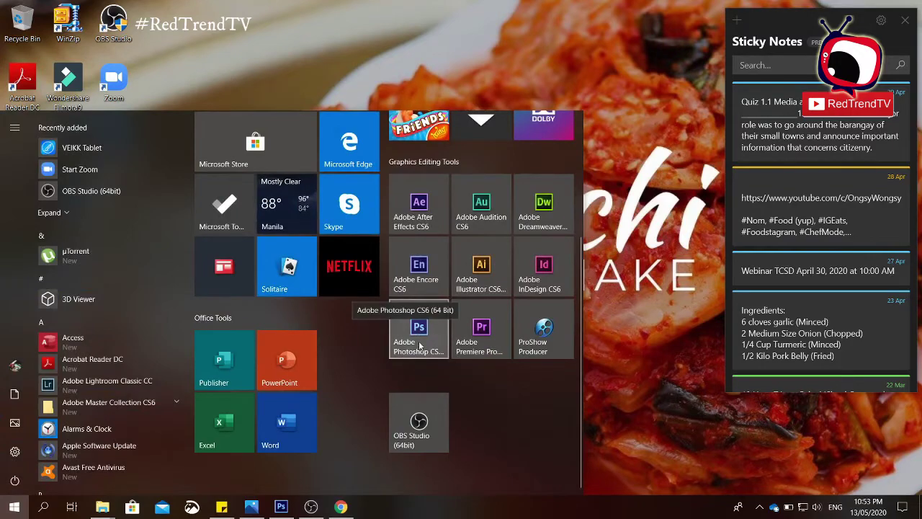
left_click(650, 335)
left_click(281, 507)
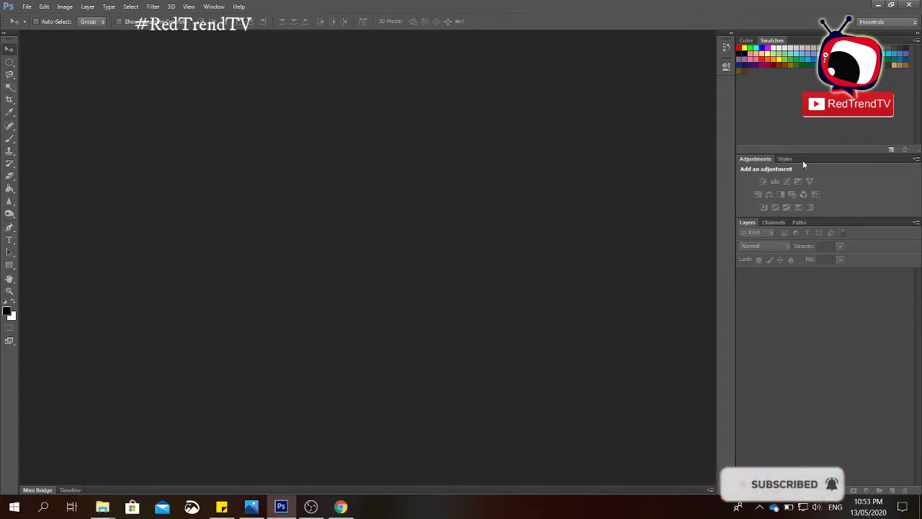
Step: Go through the marquee, lasso, magic wand, crop and eyedropper tools, and show the RGB color sliders
left_click(9, 63)
left_click(9, 74)
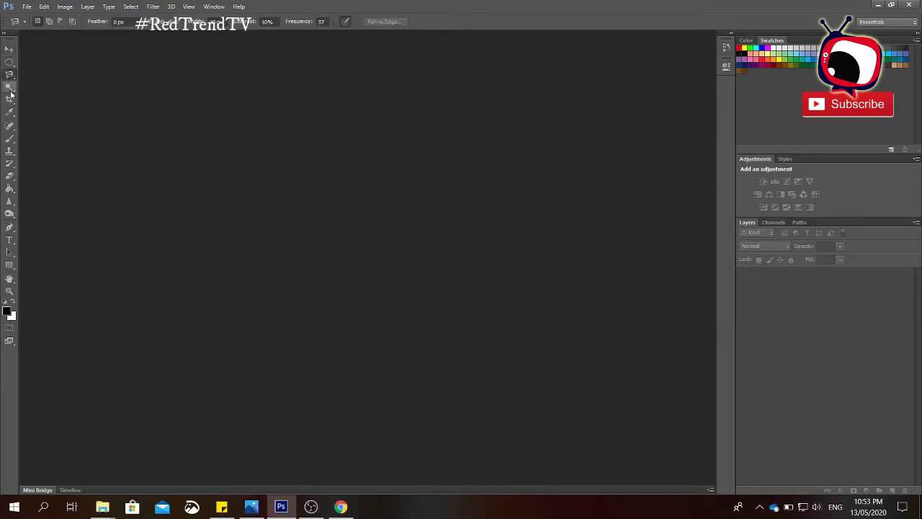
left_click(9, 87)
left_click(9, 99)
left_click(10, 112)
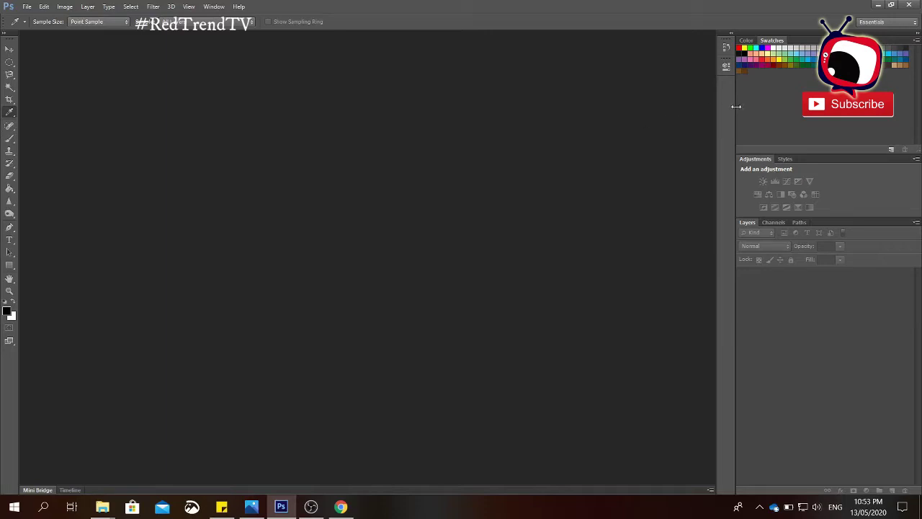
left_click(746, 40)
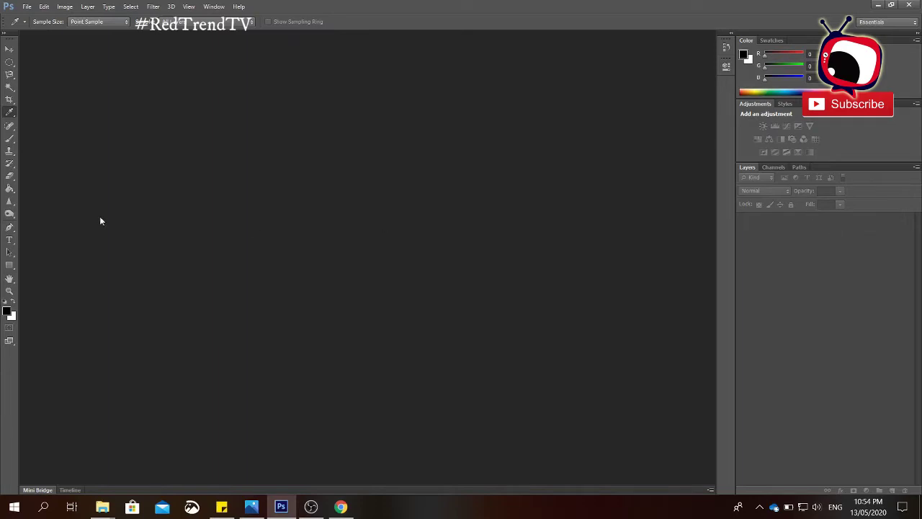
Step: Start a new document and name it Invitation
left_click(26, 9)
key("Escape")
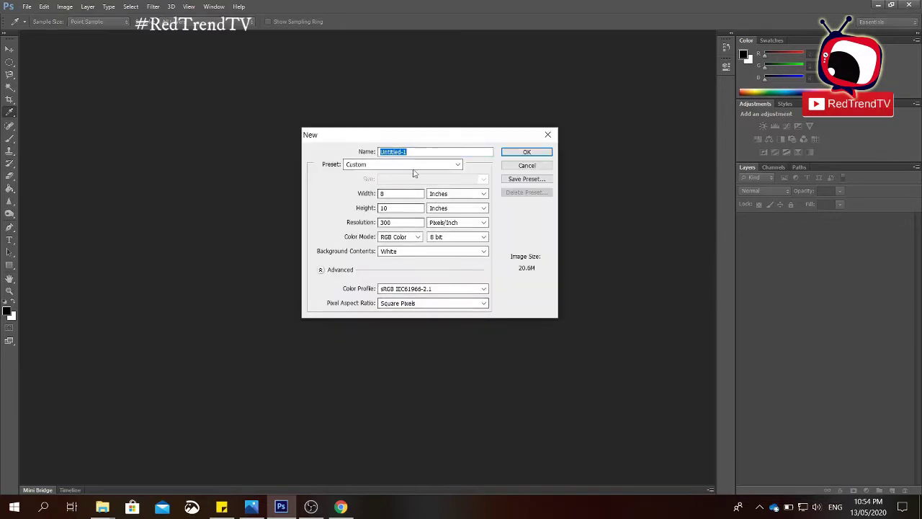
left_click_drag(424, 136, 342, 120)
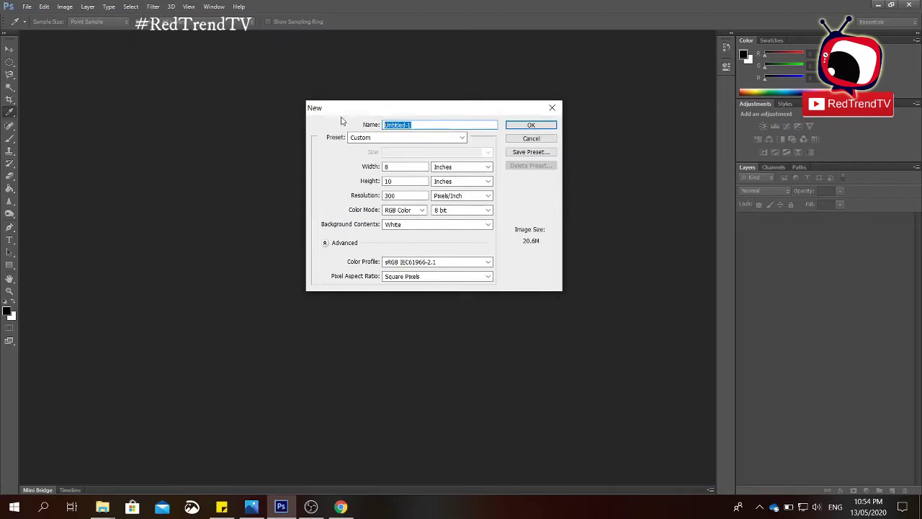
key("BackSpace")
type("Invitation")
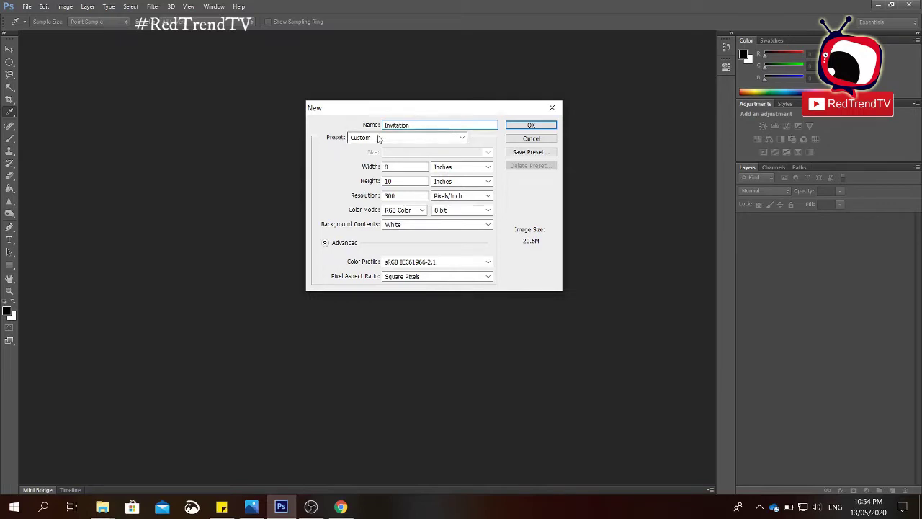
Step: Keep the Custom preset in inches and set the new document's width to 10 and height to 8 inches
left_click(379, 139)
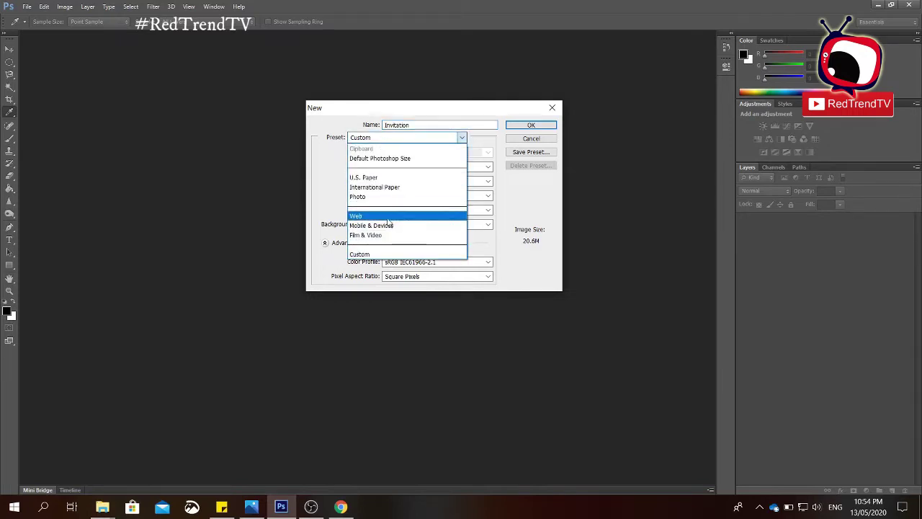
left_click(358, 255)
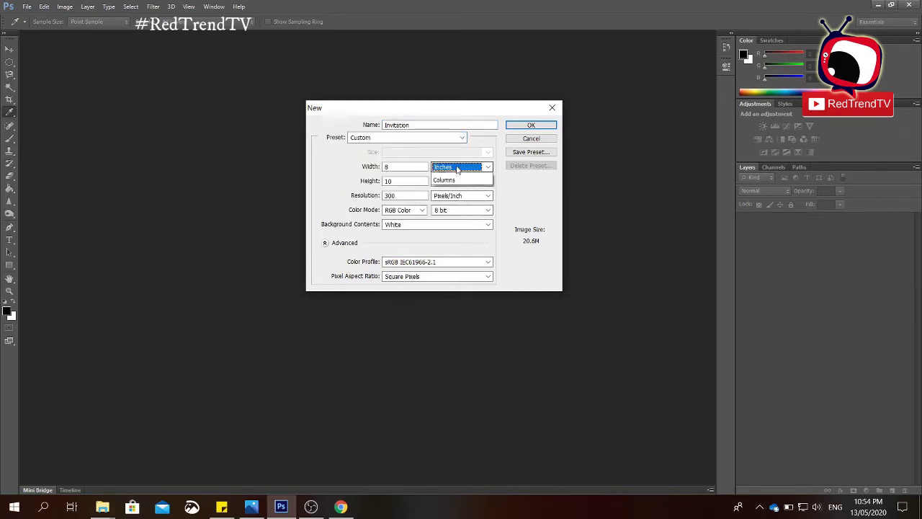
left_click(456, 169)
left_click(457, 186)
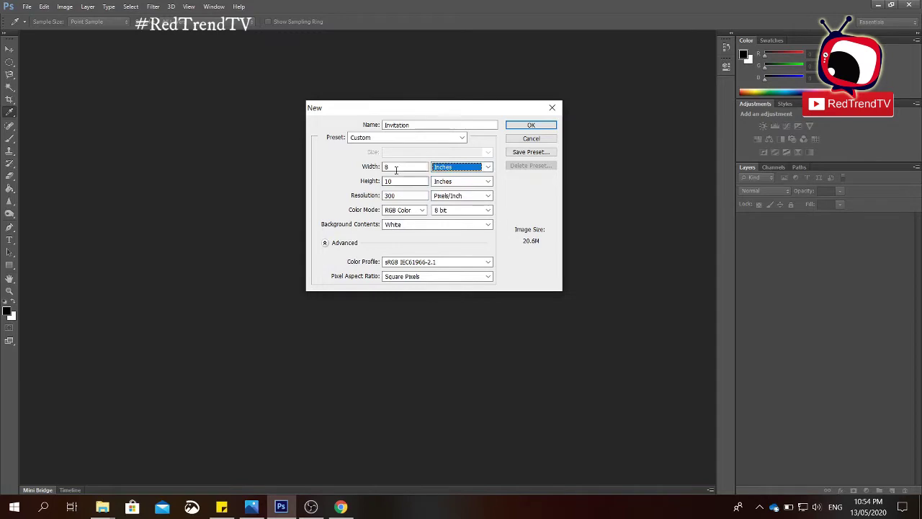
double_click(387, 168)
double_click(387, 167)
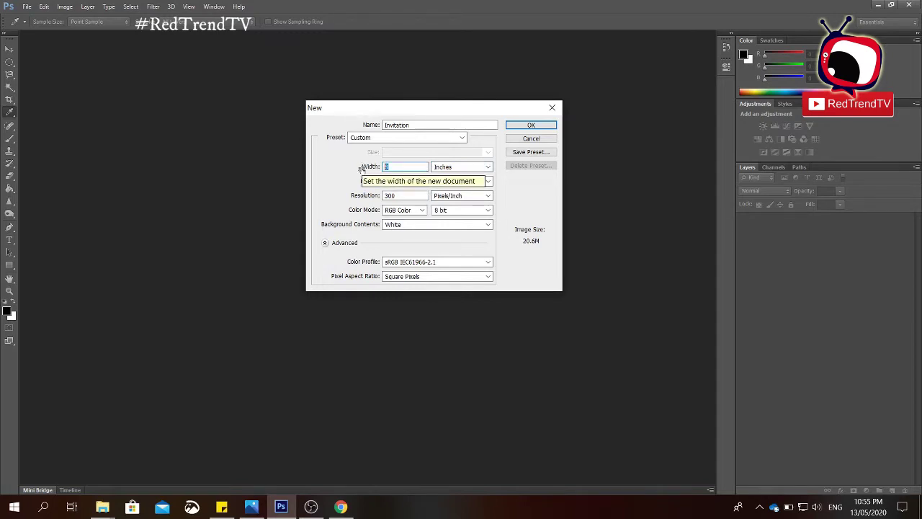
type("10")
left_click_drag(394, 181, 381, 181)
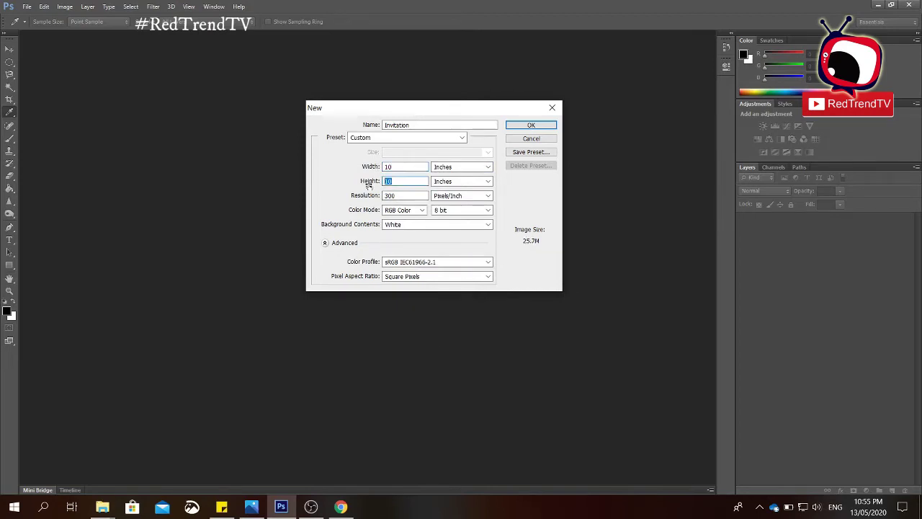
type("8")
Step: Set the resolution to 300 pixels/inch and create the Invitation document
left_click(407, 195)
left_click_drag(407, 196, 364, 199)
type("1")
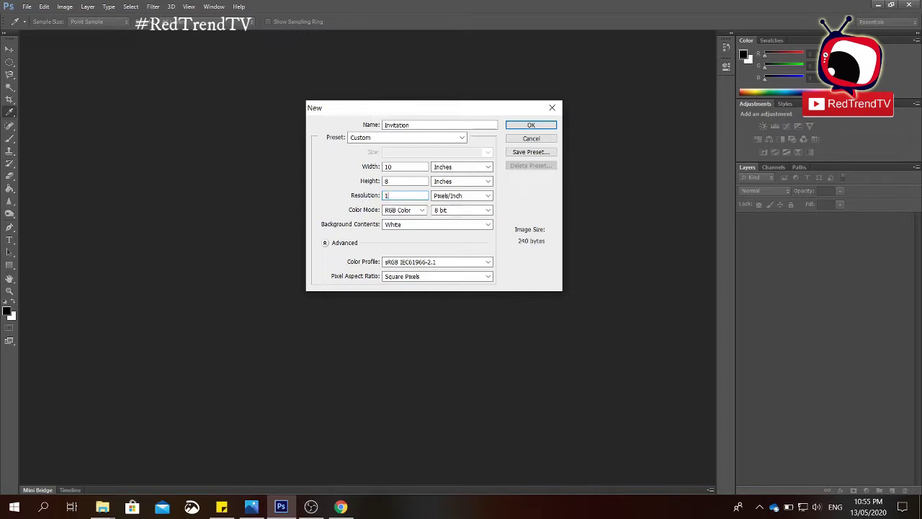
type("50")
key("BackSpace")
key("BackSpace")
key("BackSpace")
type("300")
left_click(545, 128)
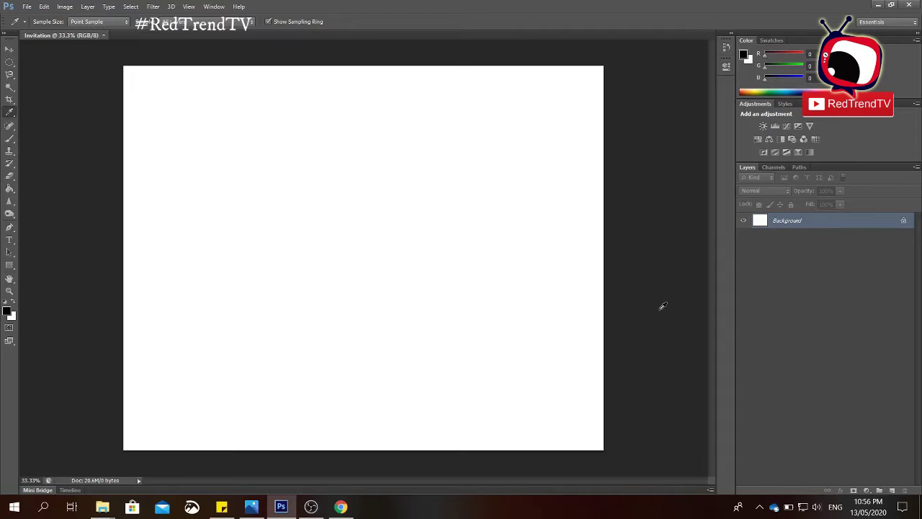
Step: Find the DSC_0278 photo in the Photoshop Tutorial folder and open it in Photoshop as a separate document
mouse_move(112, 512)
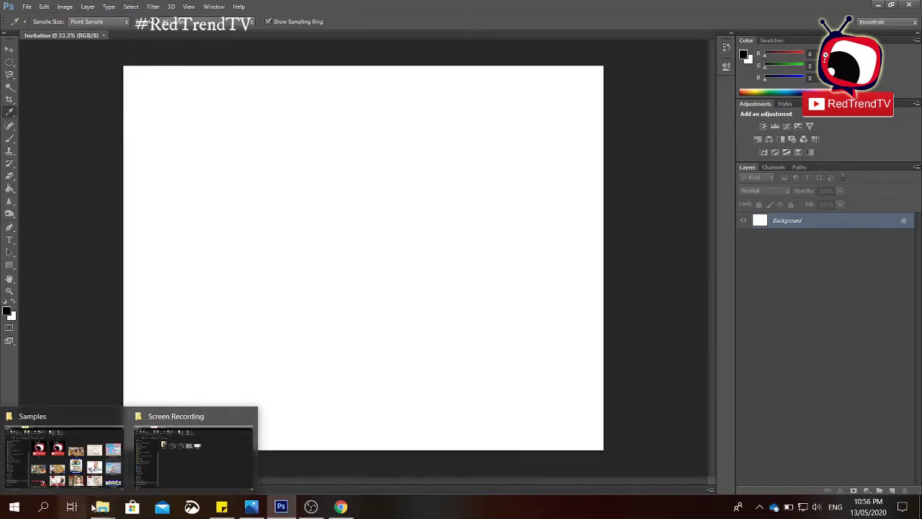
left_click(91, 454)
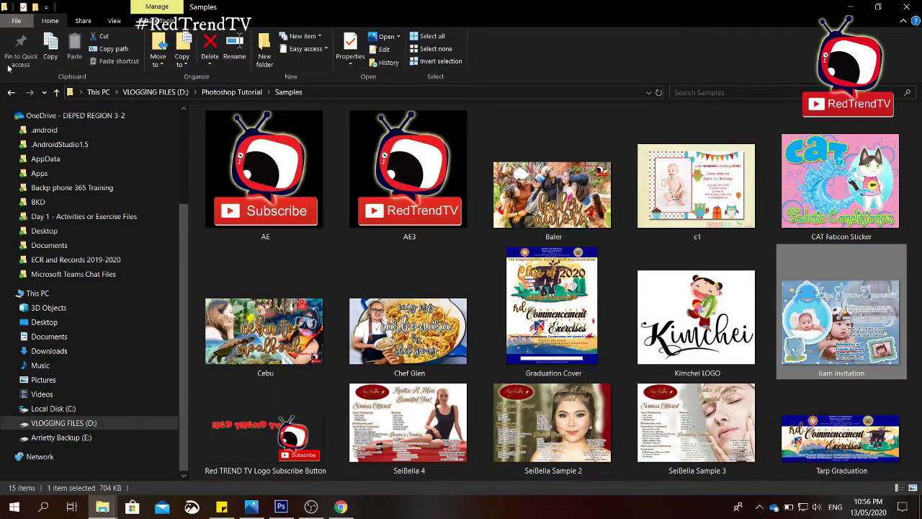
left_click(11, 93)
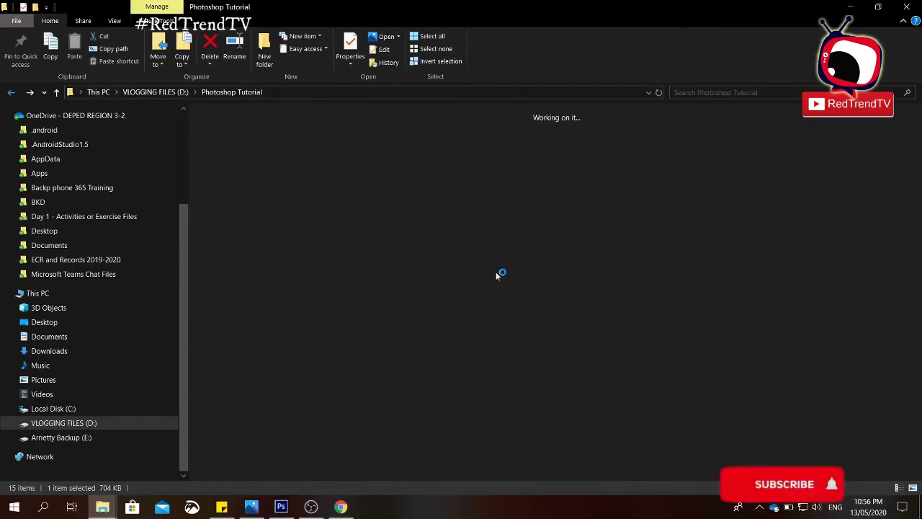
scroll(621, 376, "down", 2)
scroll(621, 376, "up", 2)
scroll(874, 353, "down", 2)
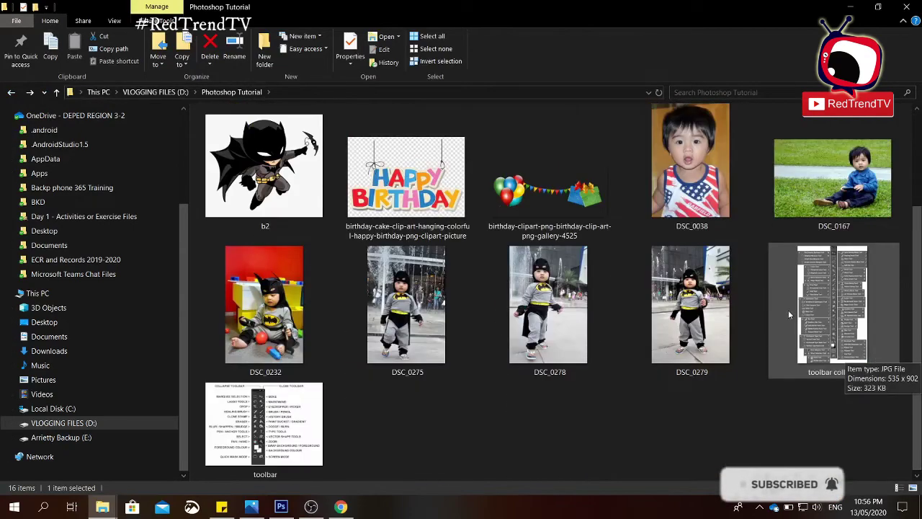
left_click(555, 313)
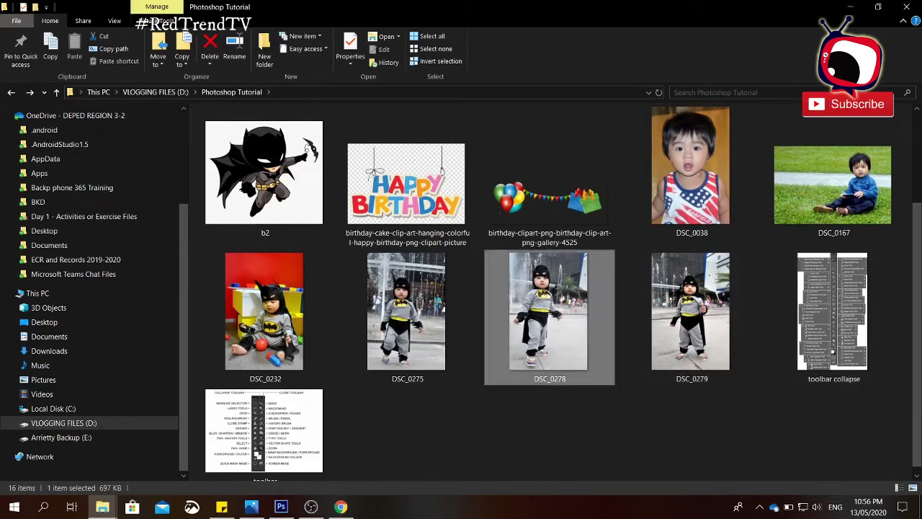
left_click_drag(545, 285, 239, 27)
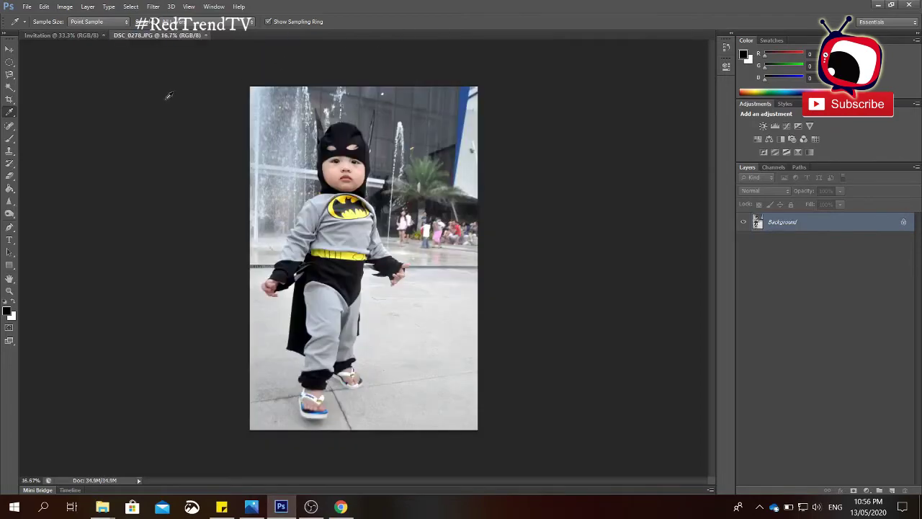
Step: Try to place the DSC_0278 photo onto the Invitation canvas, and return to the separately opened DSC_0278.JPG
mouse_move(102, 506)
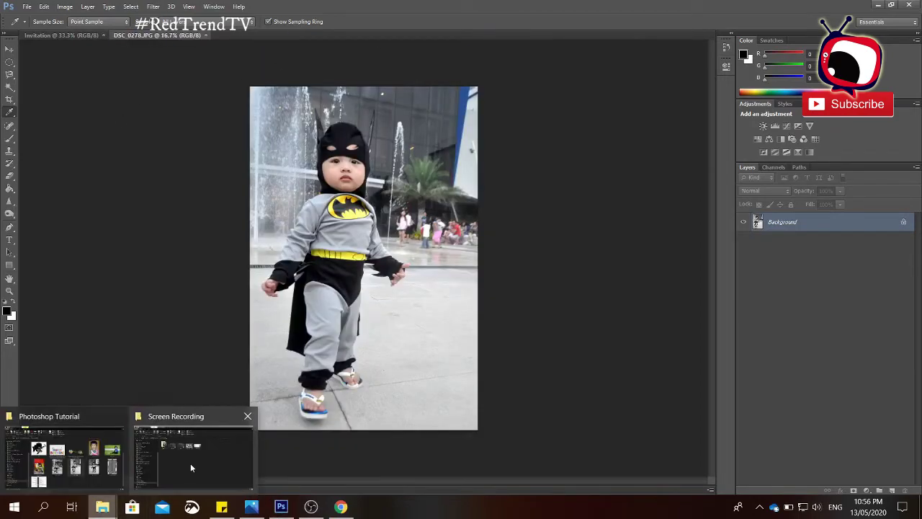
left_click(191, 467)
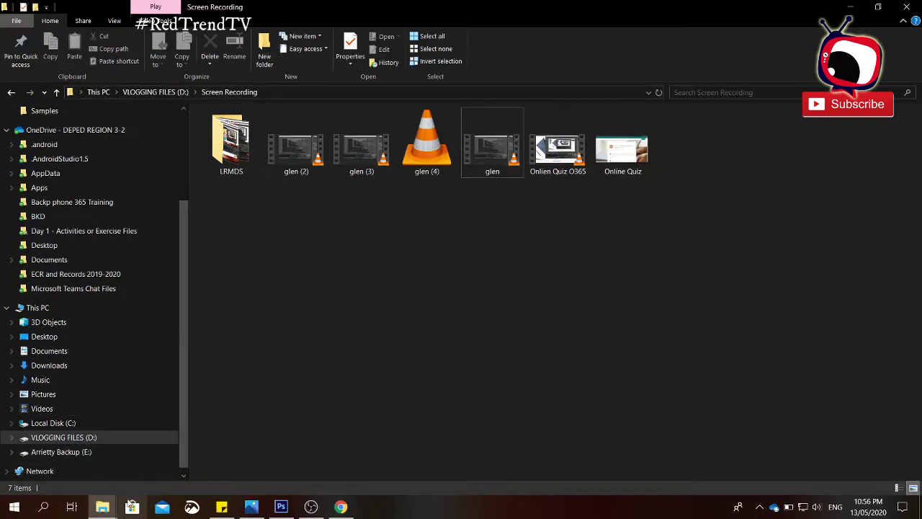
left_click(112, 465)
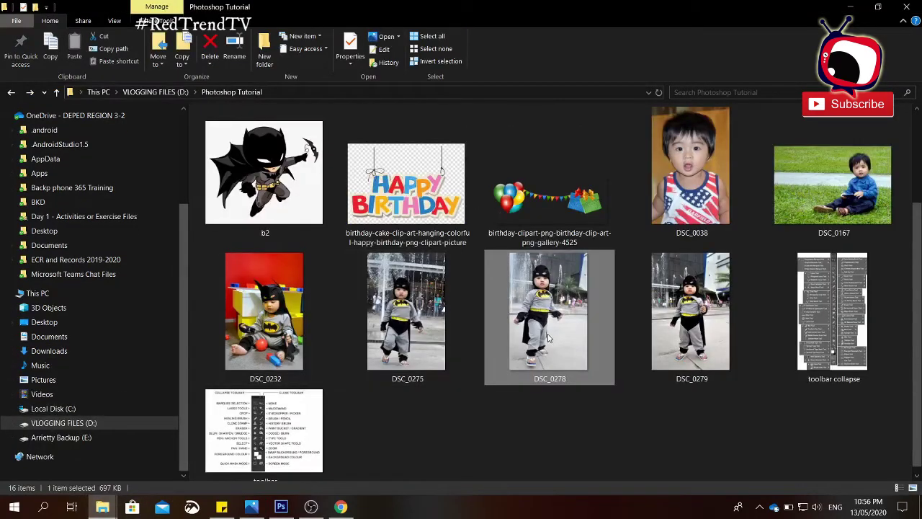
left_click_drag(486, 359, 373, 319)
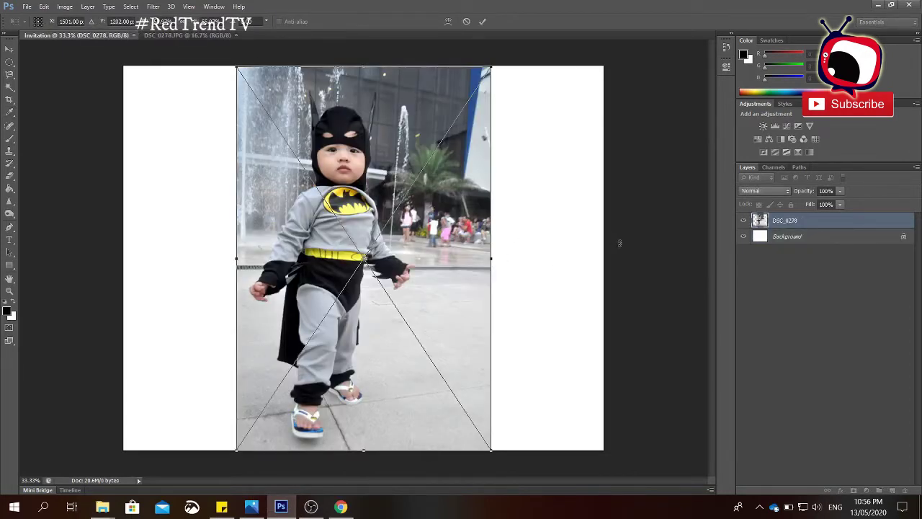
key("Escape")
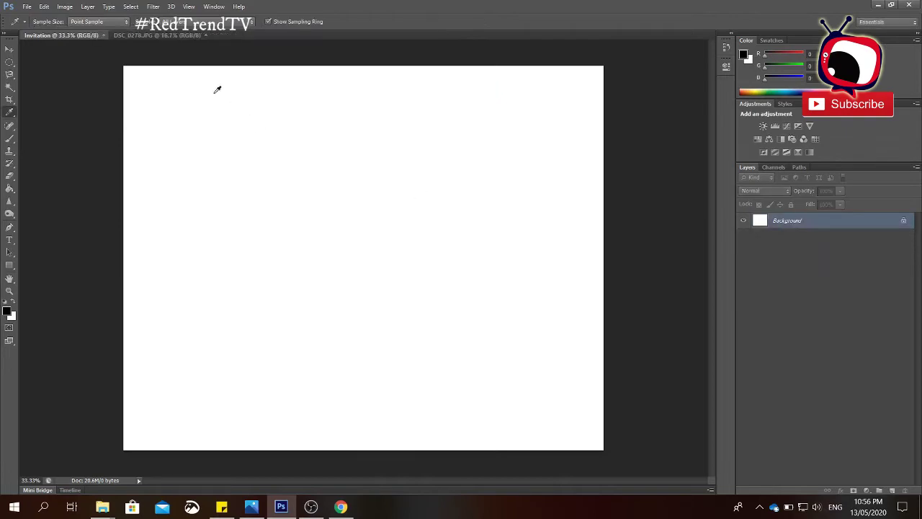
left_click(140, 35)
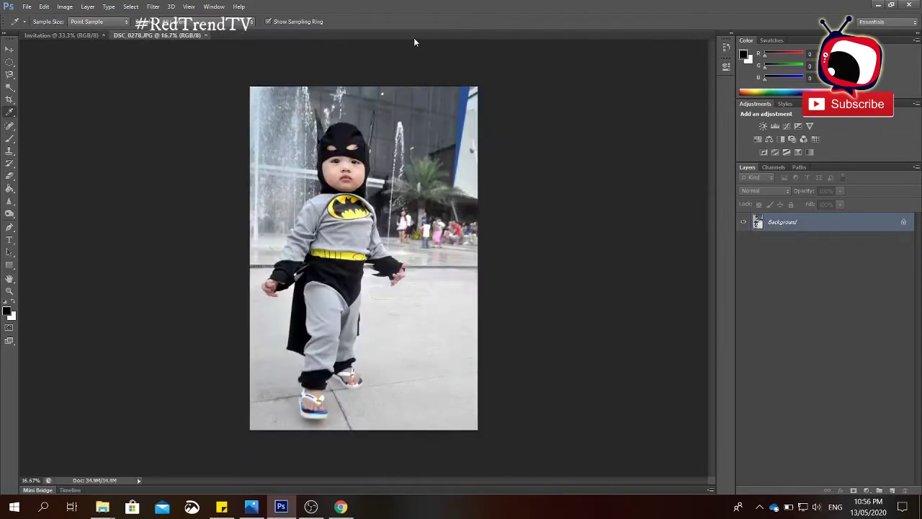
Step: Copy the whole DSC_0278 photo into the Invitation document with the Move tool
left_click(50, 36)
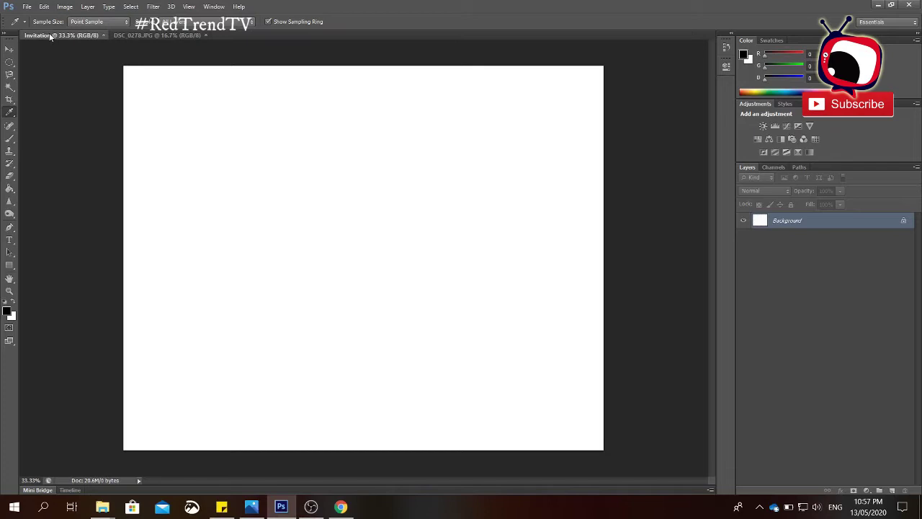
left_click(9, 51)
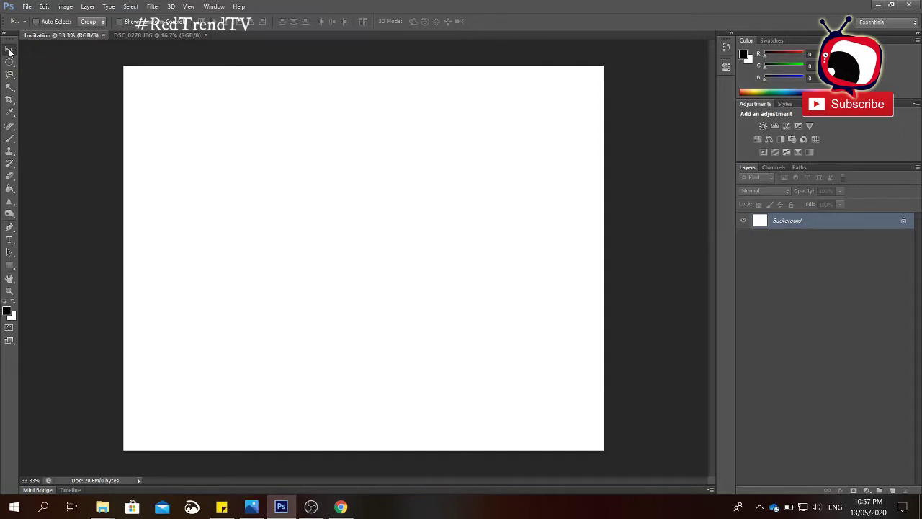
left_click(133, 35)
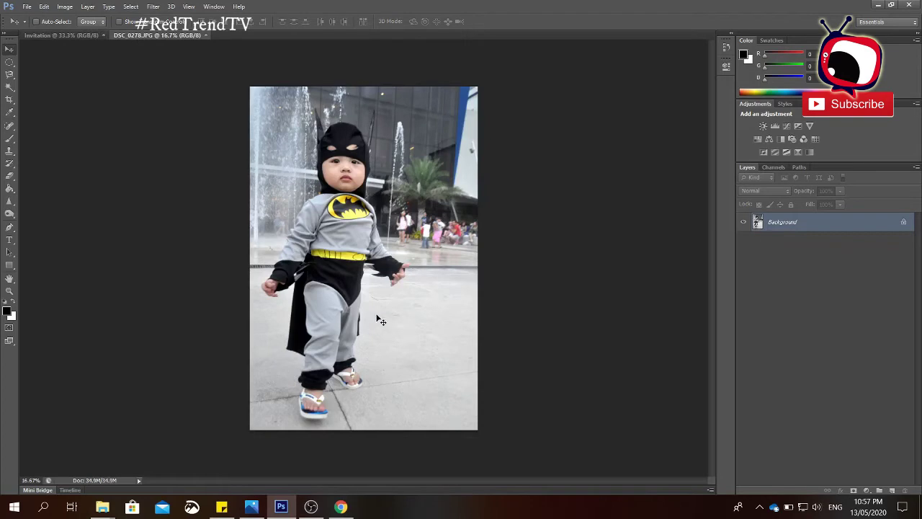
left_click(46, 37)
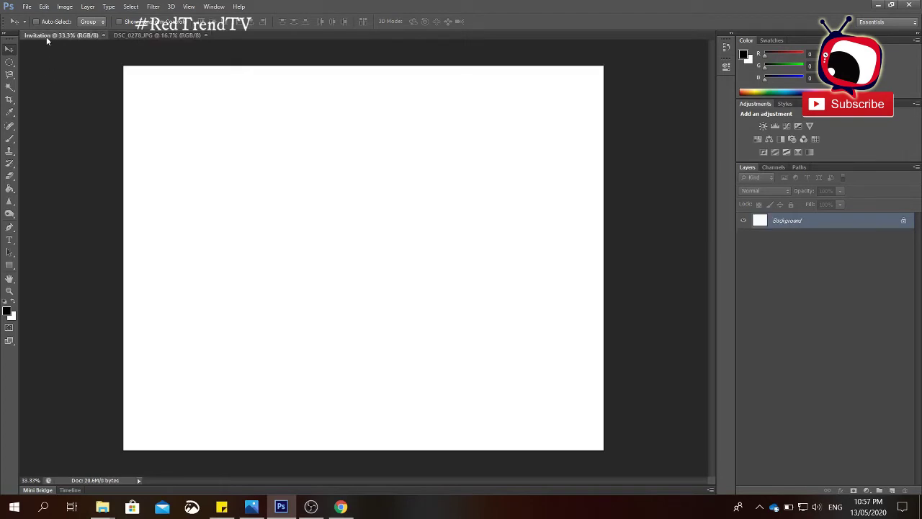
left_click(135, 34)
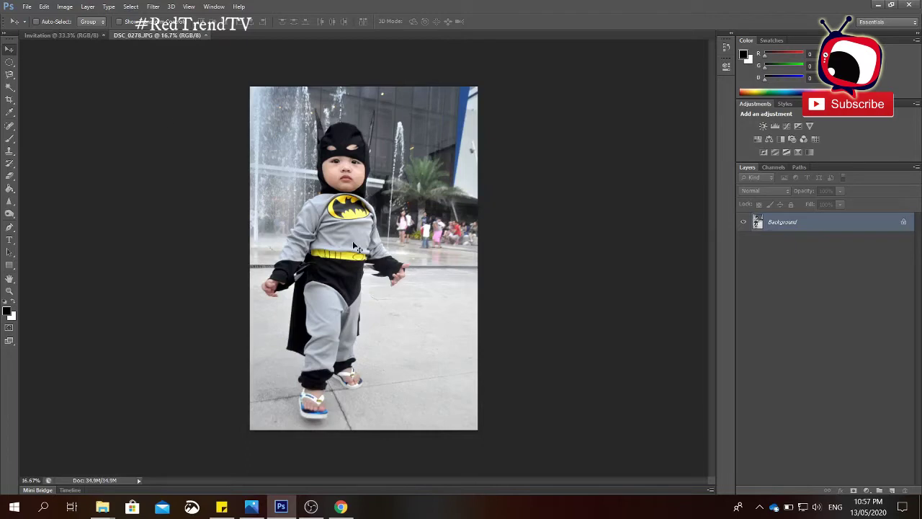
left_click_drag(356, 247, 390, 367)
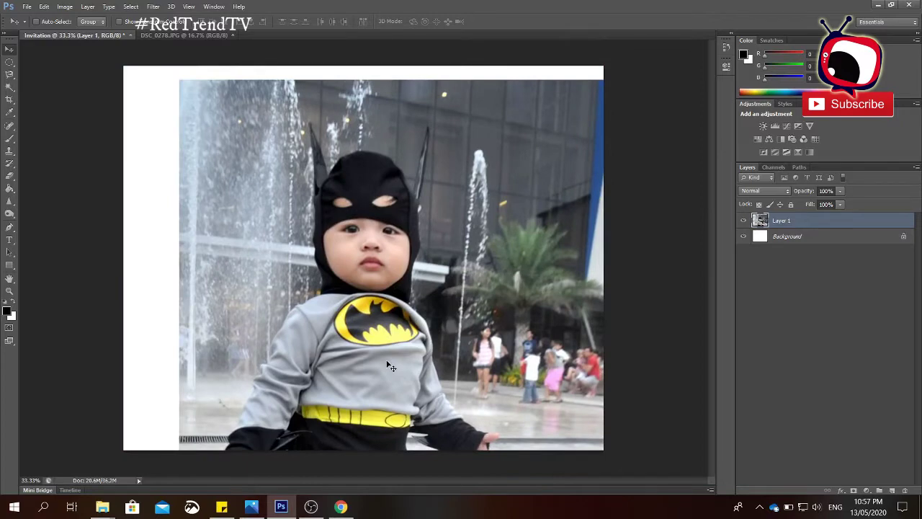
Step: Scale the copied photo down to about half the canvas height and place it in the canvas's upper-right corner
key("ctrl+t")
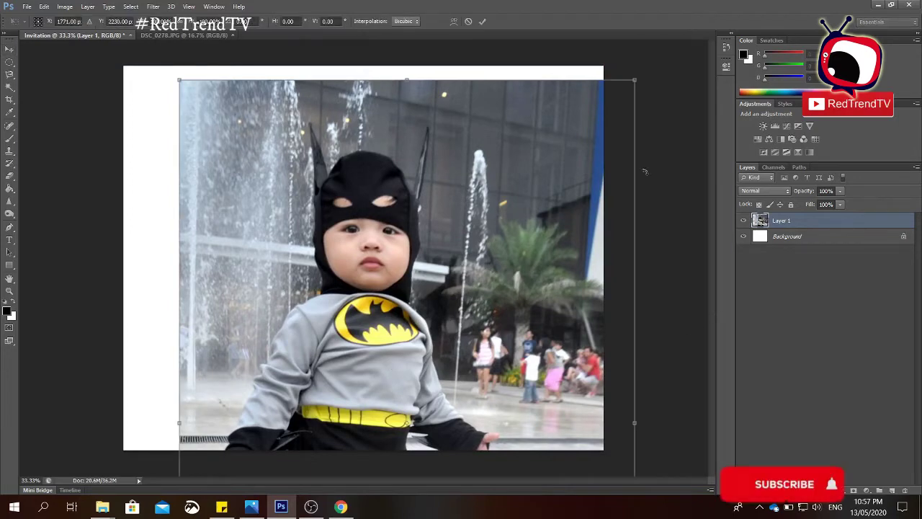
left_click_drag(555, 155, 353, 385)
left_click_drag(341, 425, 321, 108)
left_click_drag(386, 108, 286, 267)
left_click_drag(231, 336, 309, 339)
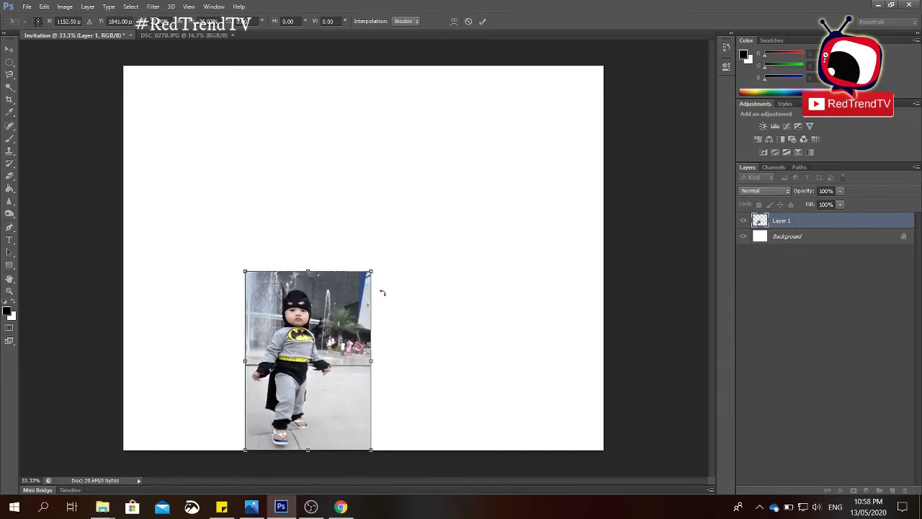
left_click_drag(369, 273, 380, 249)
left_click_drag(293, 323, 216, 261)
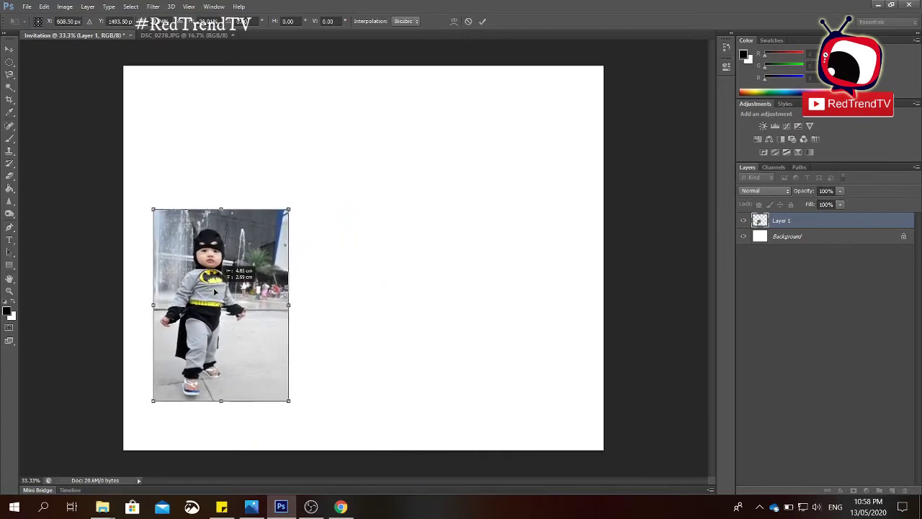
left_click(483, 25)
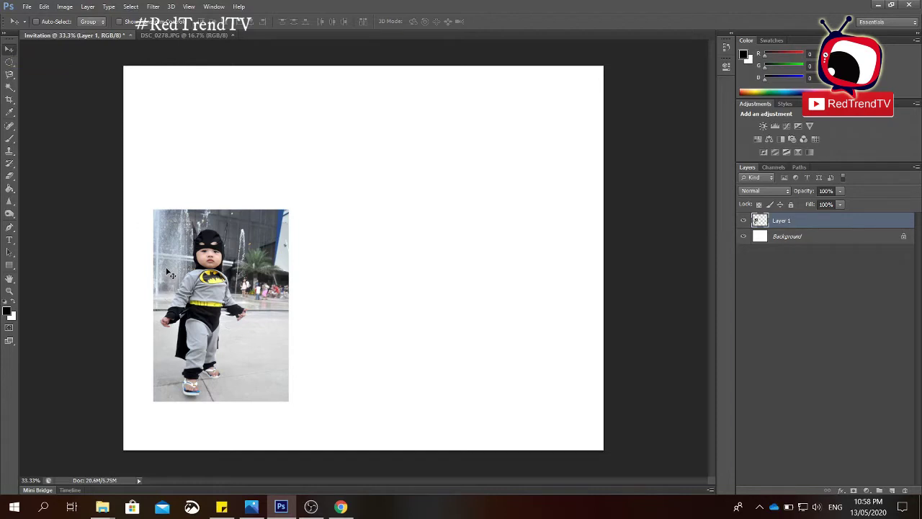
left_click_drag(188, 287, 531, 199)
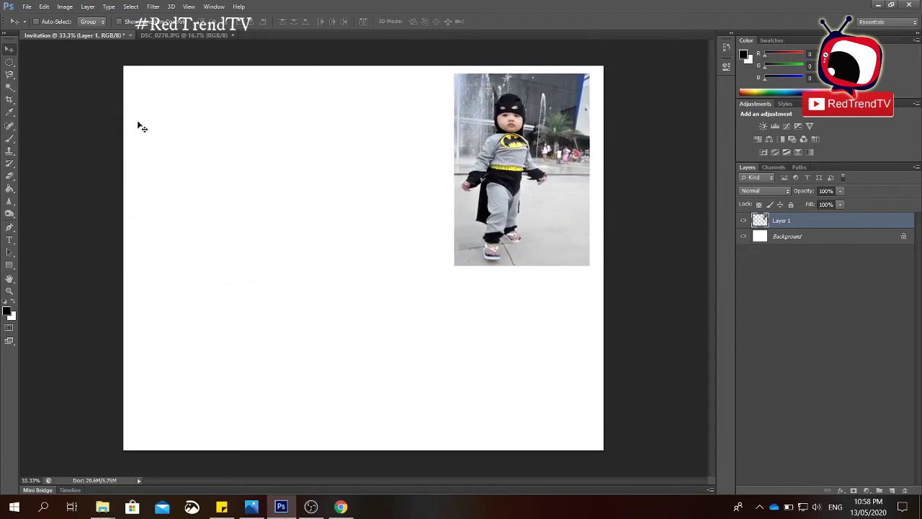
Step: Select the child's head and chest in the DSC_0278 photo with the Rectangular Marquee tool
left_click(14, 66)
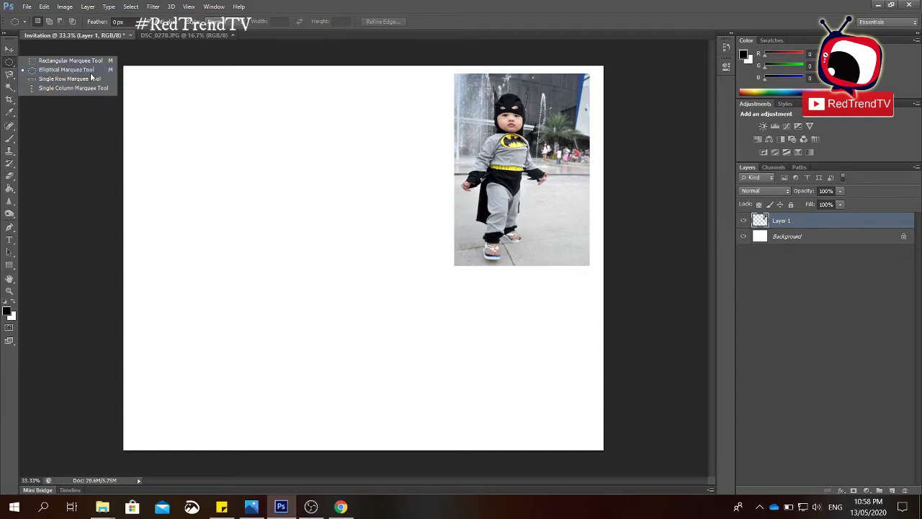
left_click(58, 70)
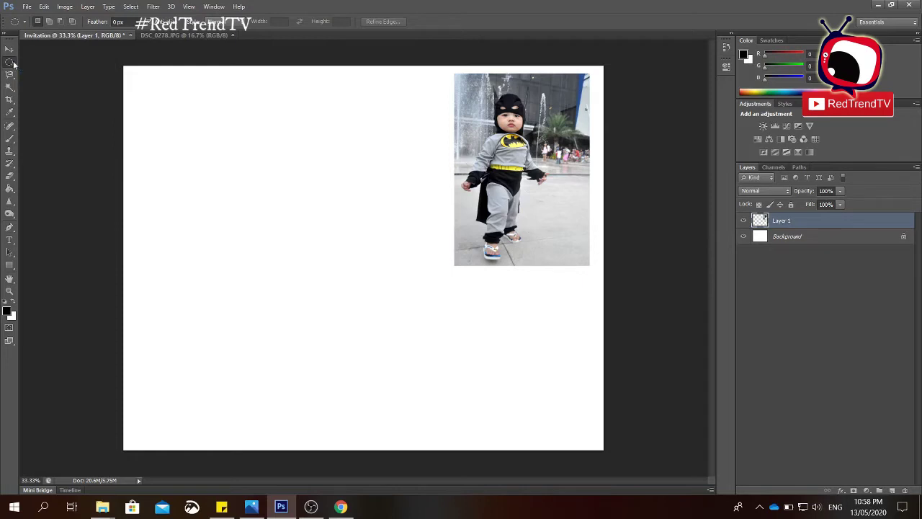
left_click(170, 35)
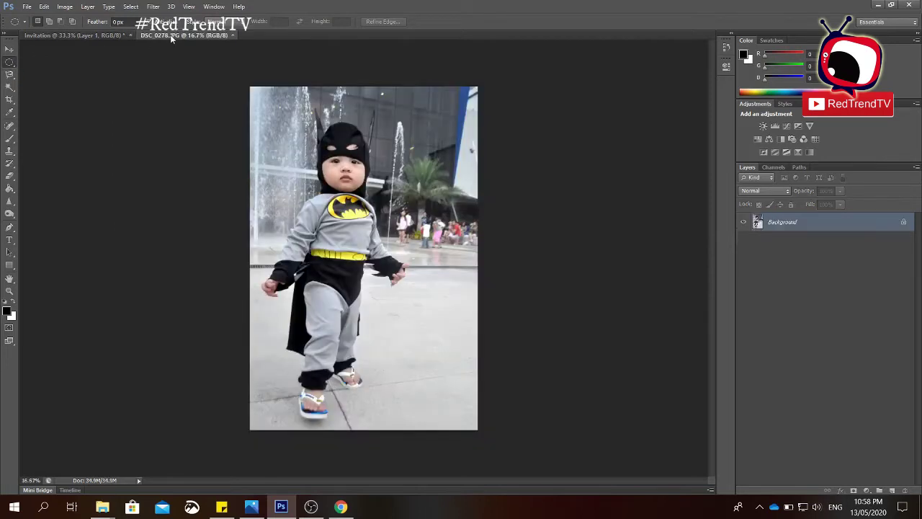
right_click(12, 62)
left_click(50, 62)
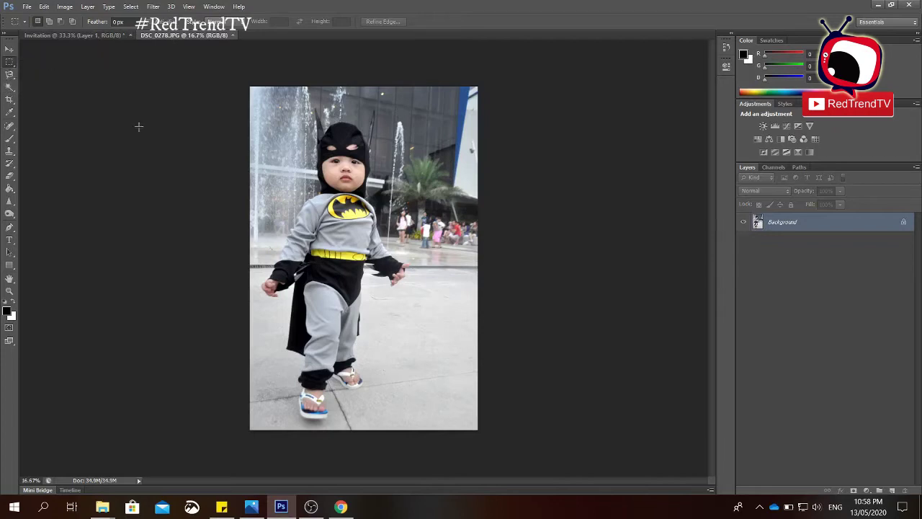
right_click(10, 61)
left_click(42, 62)
left_click_drag(285, 97, 396, 244)
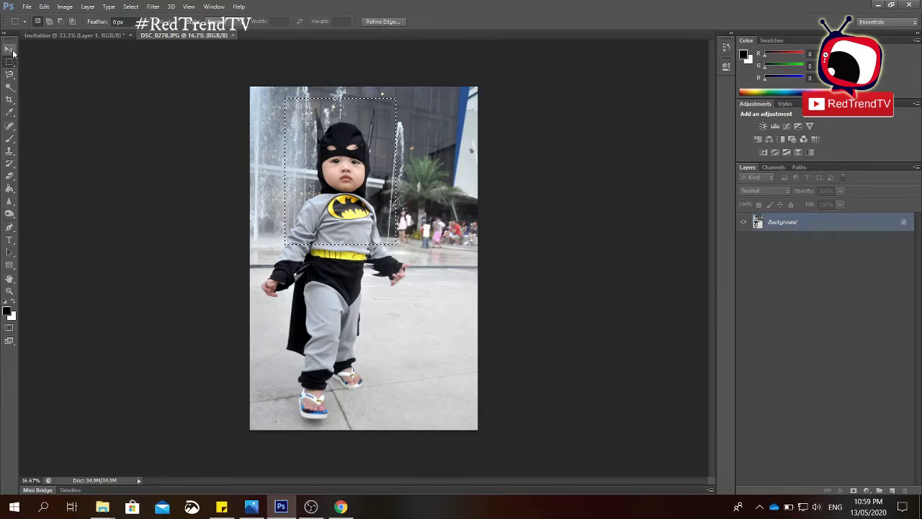
Step: Copy the rectangular selection onto the Invitation canvas and fit it as a small picture just left of the full-length photo
left_click(10, 49)
left_click_drag(292, 183, 265, 286)
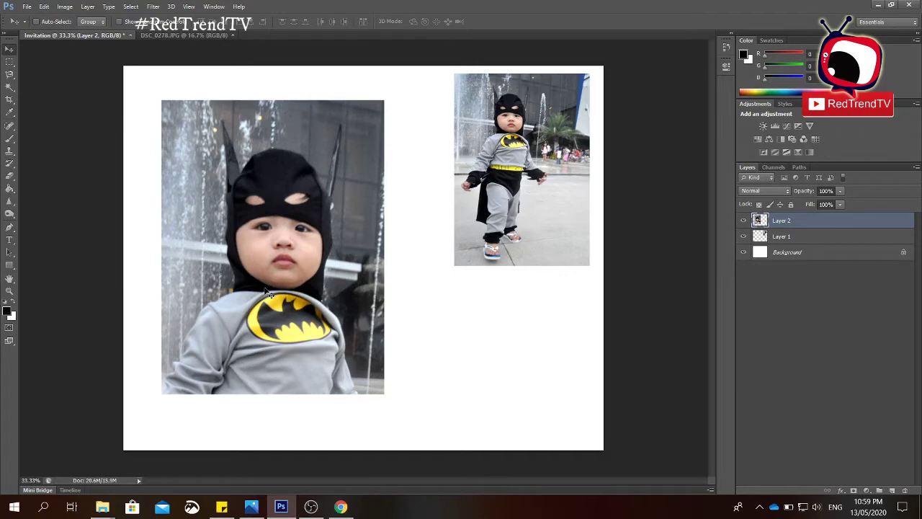
key("ctrl+t")
left_click_drag(385, 395, 243, 208)
left_click_drag(231, 159, 418, 145)
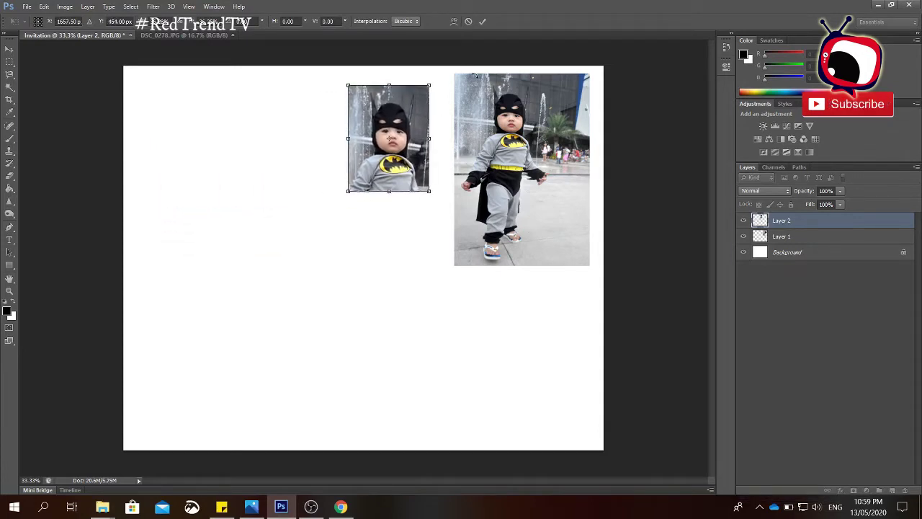
left_click(482, 24)
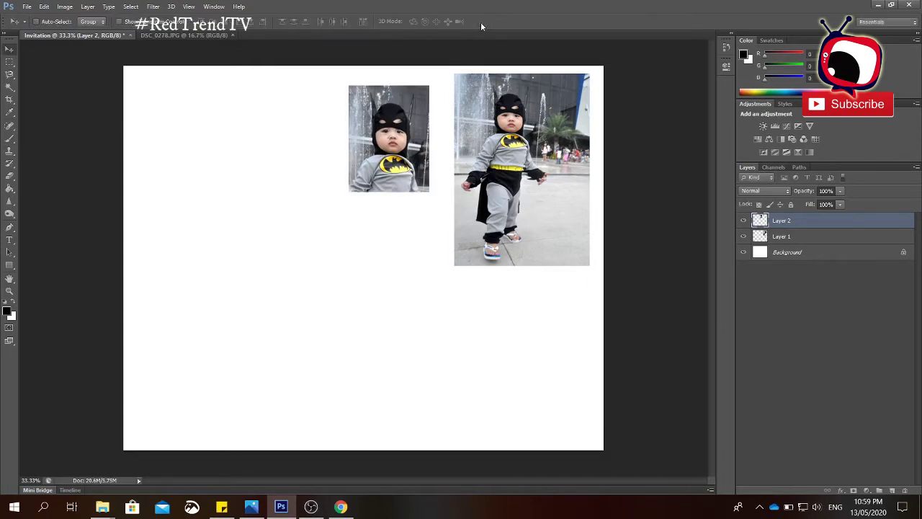
Step: Select the child's upper body in the DSC_0278 photo with the Elliptical Marquee tool, replacing the rectangular selection
left_click(155, 34)
left_click(10, 62)
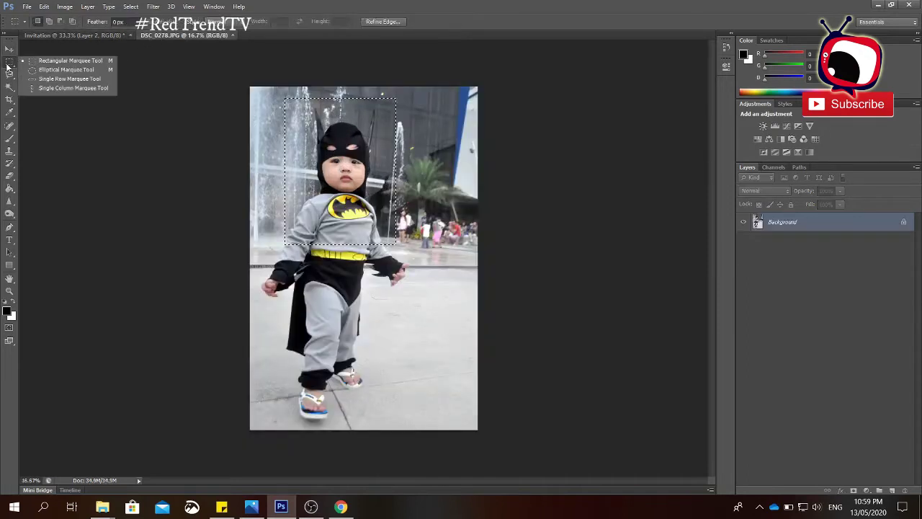
left_click(45, 71)
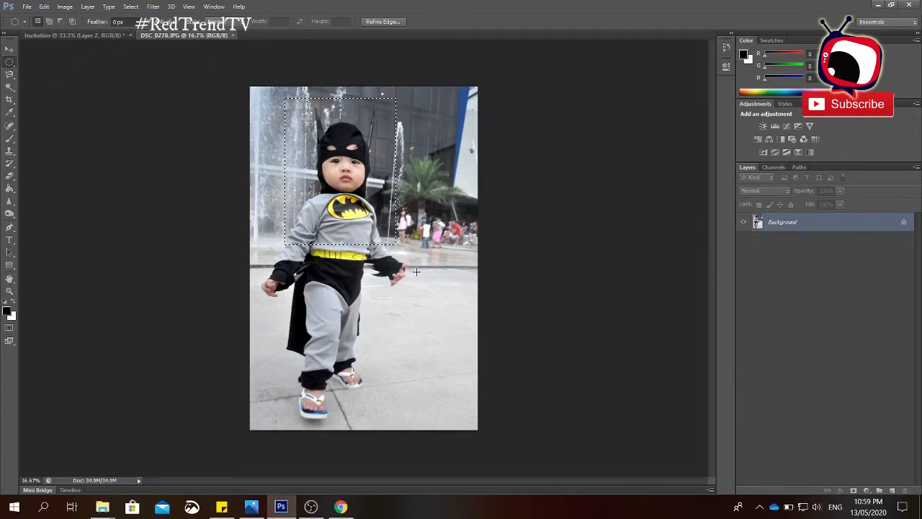
left_click_drag(416, 273, 297, 125)
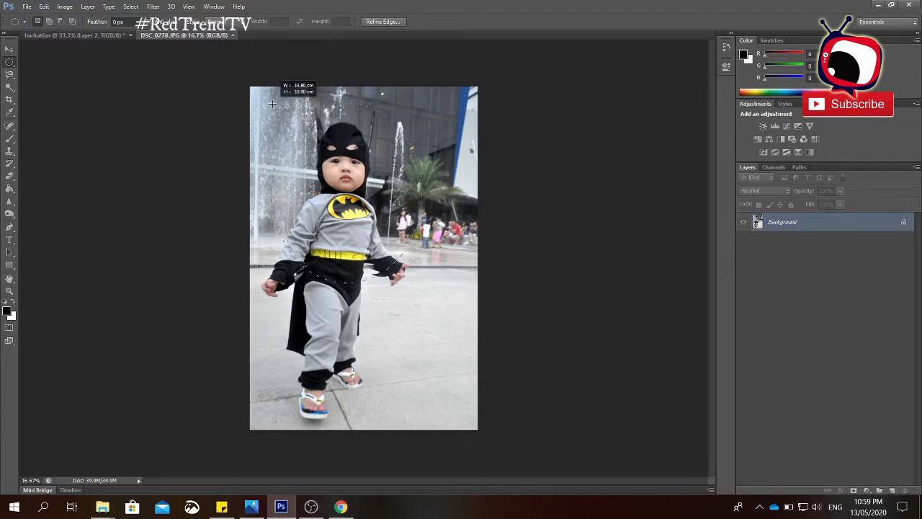
mouse_move(270, 93)
left_mouse_down()
mouse_move(353, 173)
mouse_move(297, 103)
mouse_move(266, 101)
left_mouse_up()
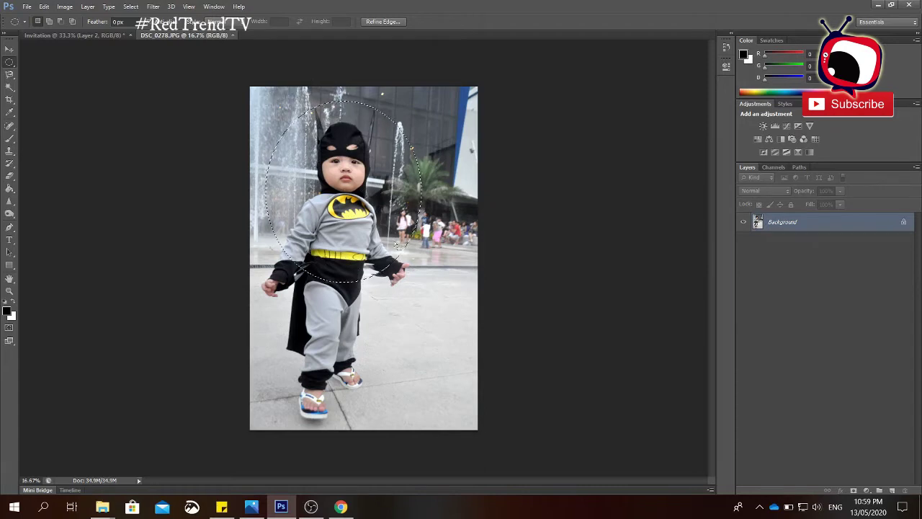
Step: Copy the oval selection onto the Invitation canvas and fit it as a small picture below the full-length photo
left_click(9, 49)
left_click_drag(334, 199, 311, 306)
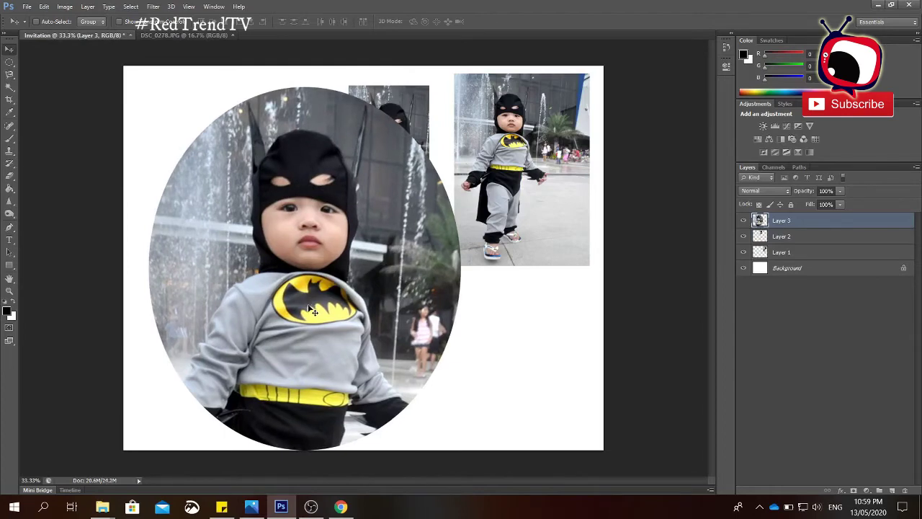
key("ctrl+t")
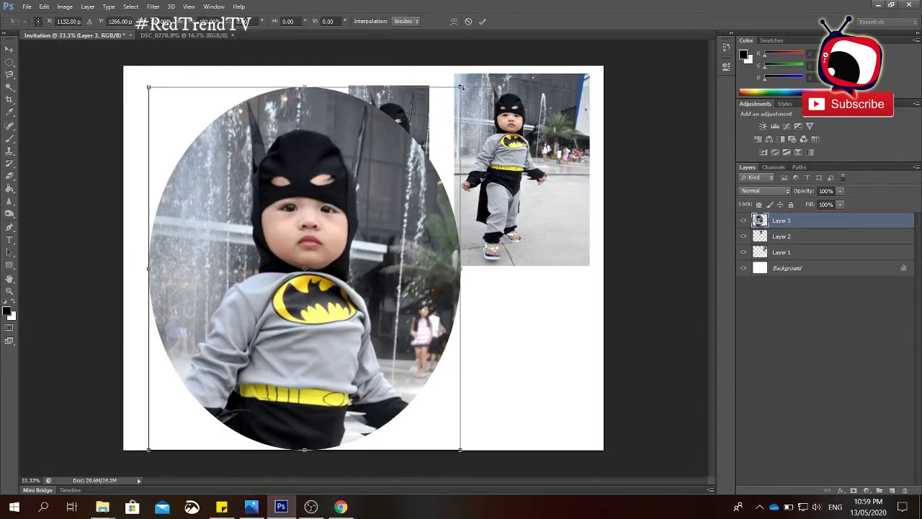
left_click_drag(459, 87, 278, 362)
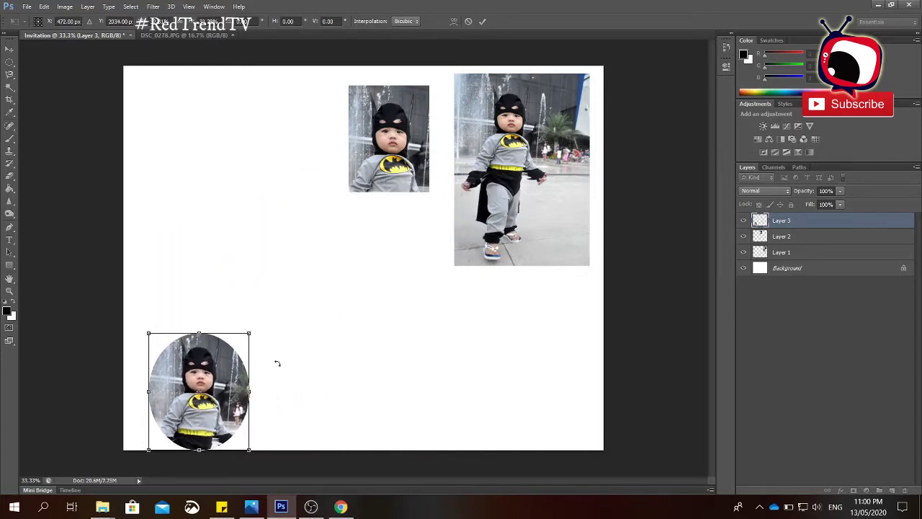
left_click(483, 23)
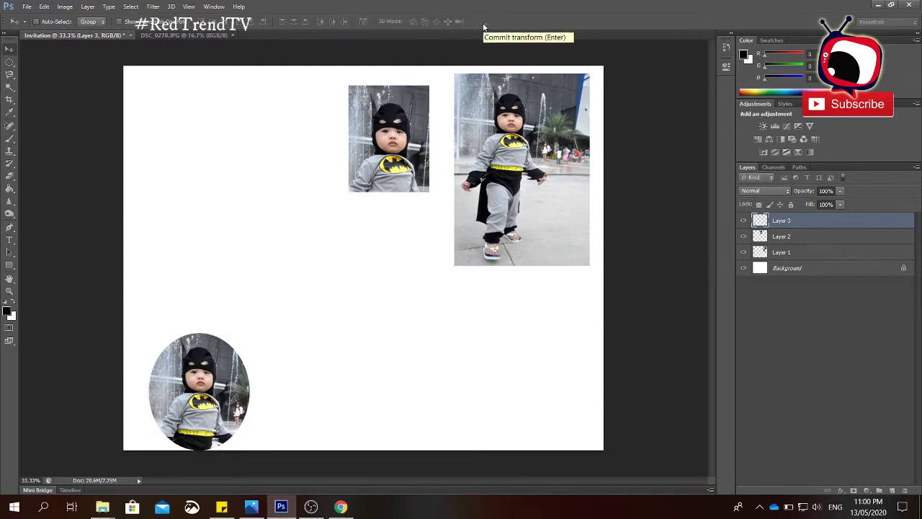
left_click_drag(223, 371, 564, 347)
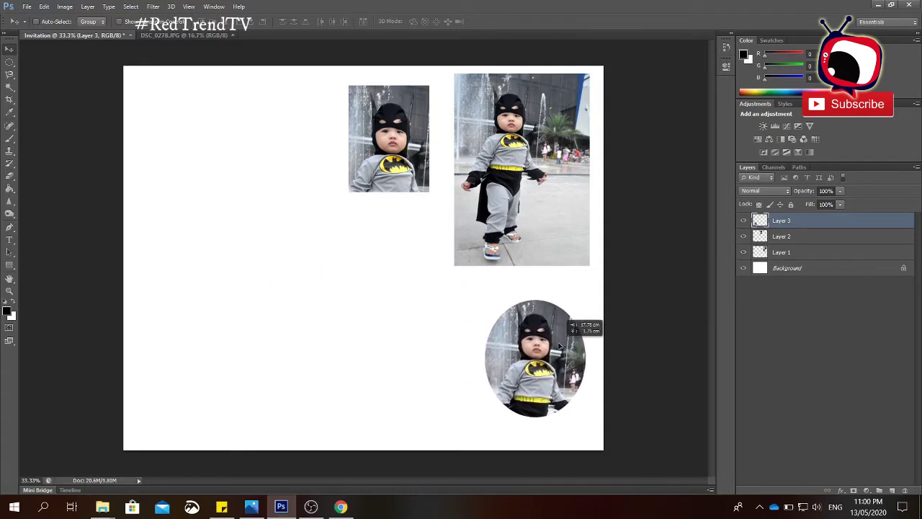
Step: Clear the oval selection in the DSC_0278 photo and outline the Batman emblem on the chest with the Lasso tool
left_click(10, 76)
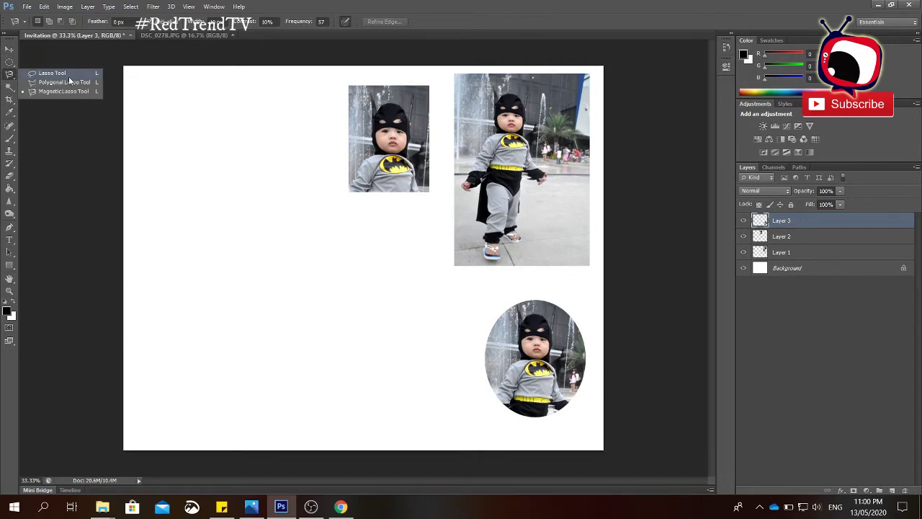
left_click(153, 31)
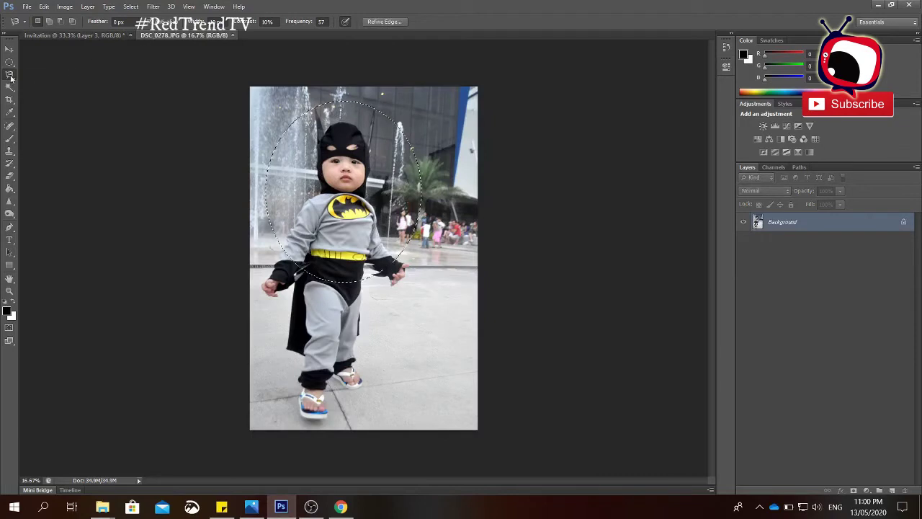
right_click(10, 74)
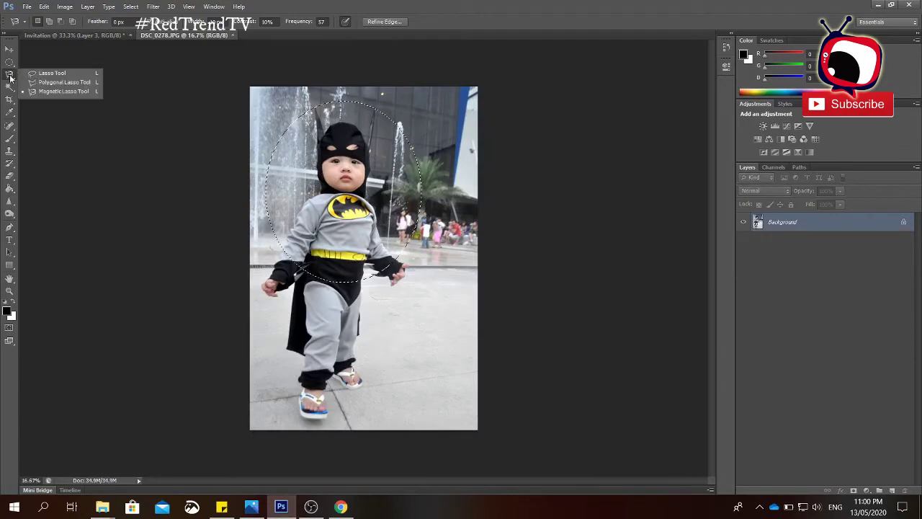
left_click(53, 75)
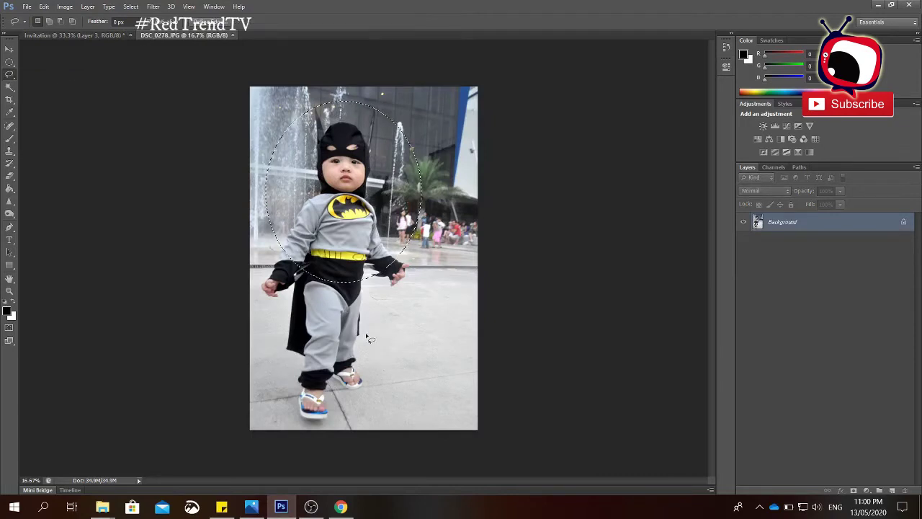
key("ctrl+d")
key("ctrl+plus")
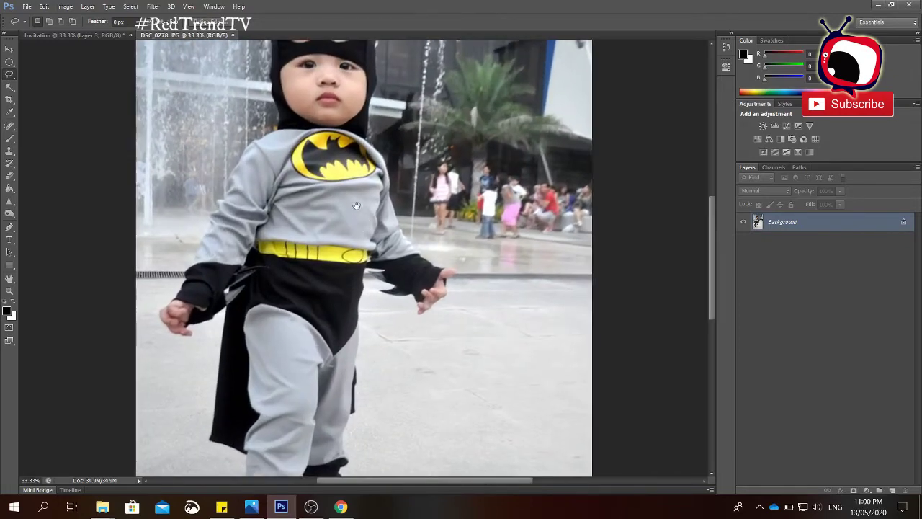
scroll(381, 261, "up", 5)
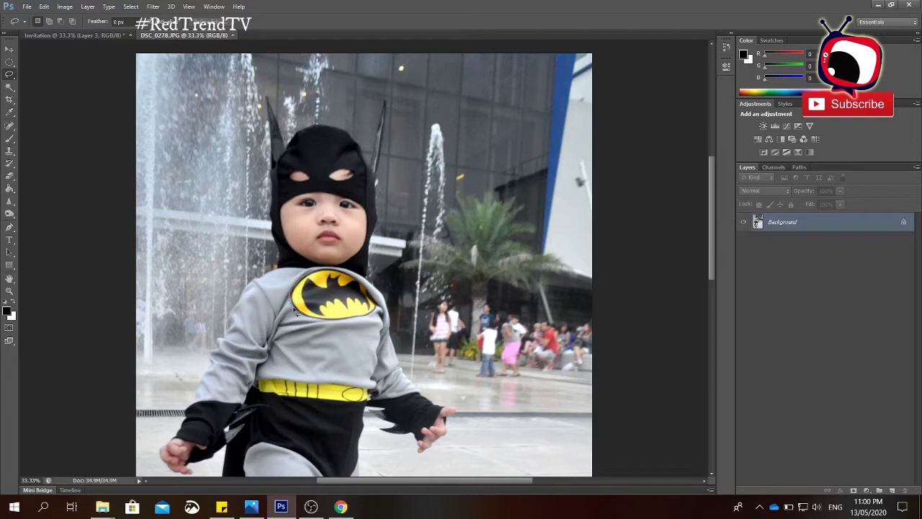
left_click_drag(304, 320, 371, 325)
left_click_drag(348, 274, 306, 278)
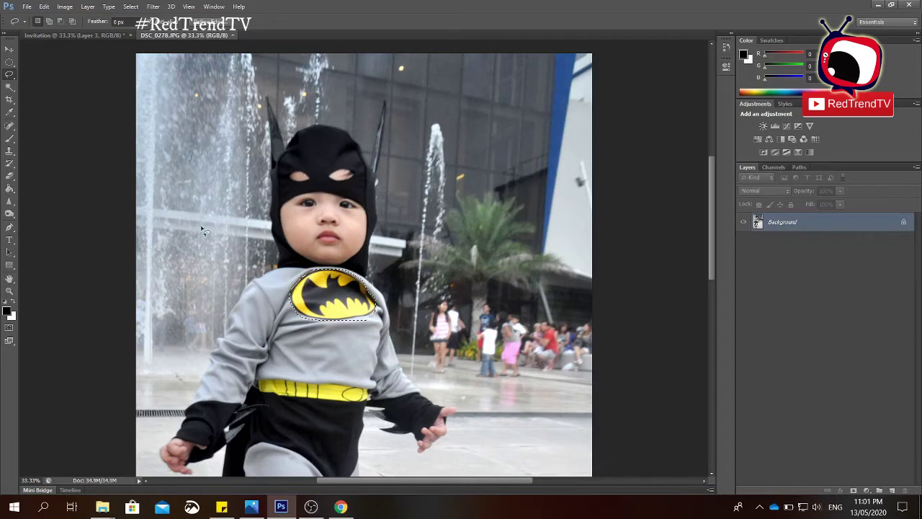
Step: Copy the lassoed Batman emblem onto the Invitation canvas, just below the small rectangular picture
key("v")
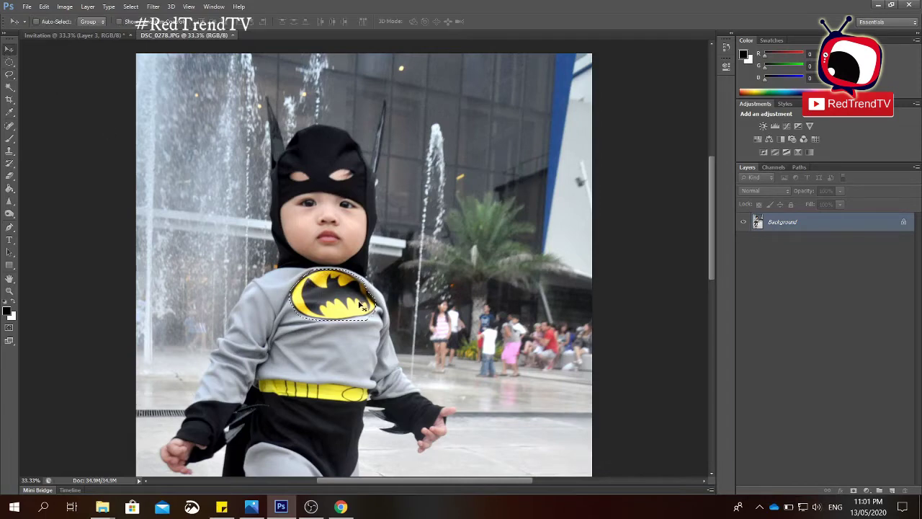
left_click_drag(344, 303, 407, 249)
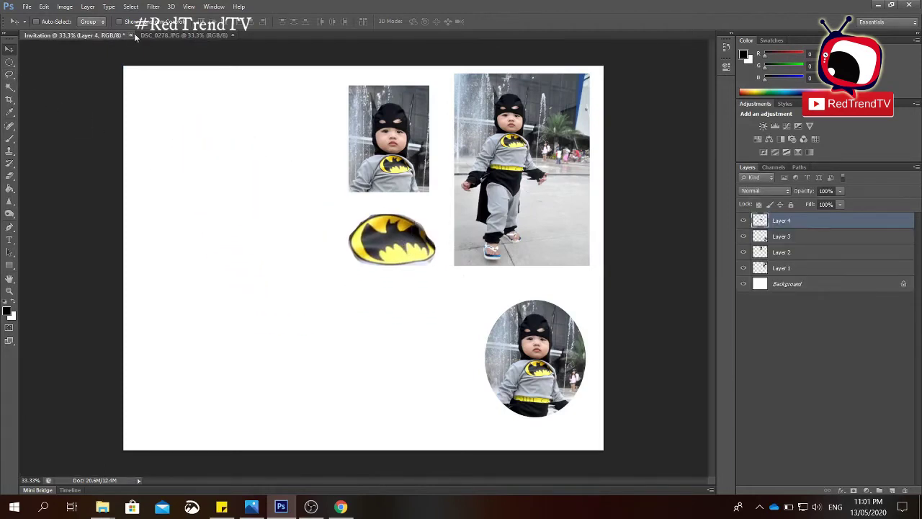
Step: Outline the child's masked head in the DSC_0278 photo with the Polygonal Lasso tool and copy it onto the Invitation canvas below the emblem
left_click(170, 36)
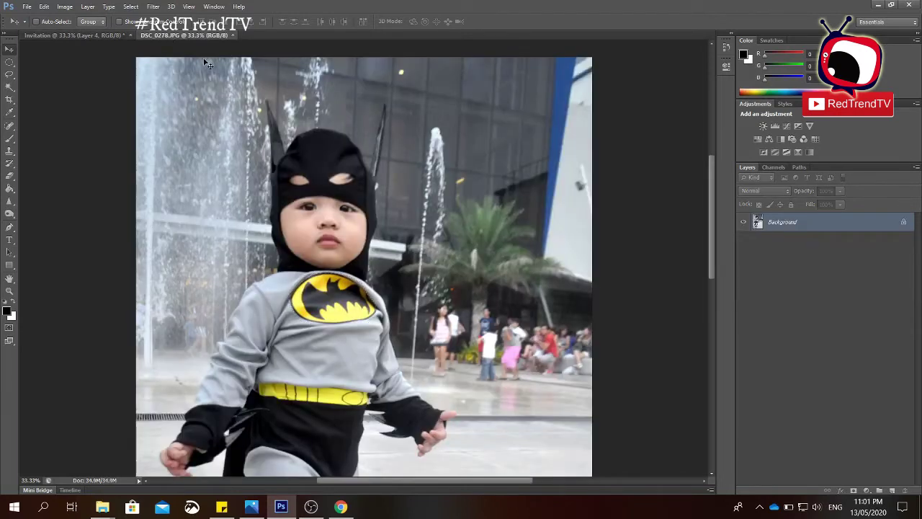
left_click(9, 79)
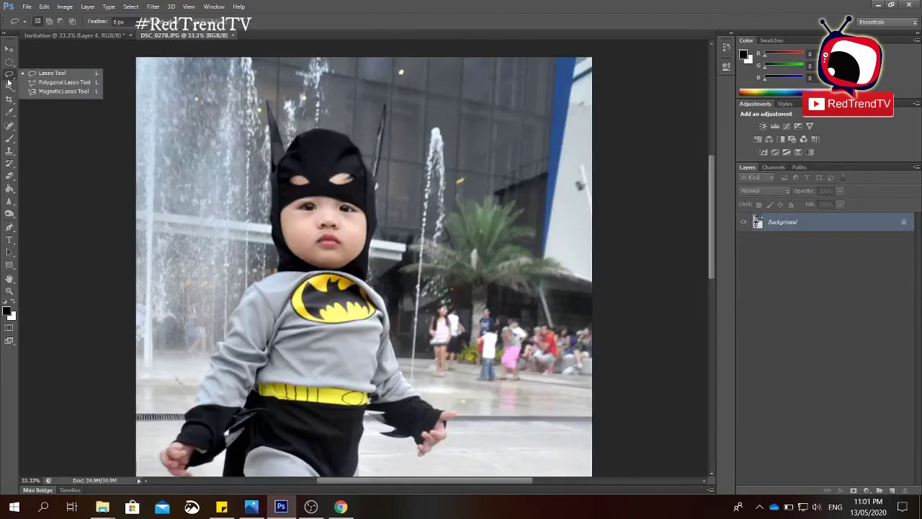
left_click(64, 83)
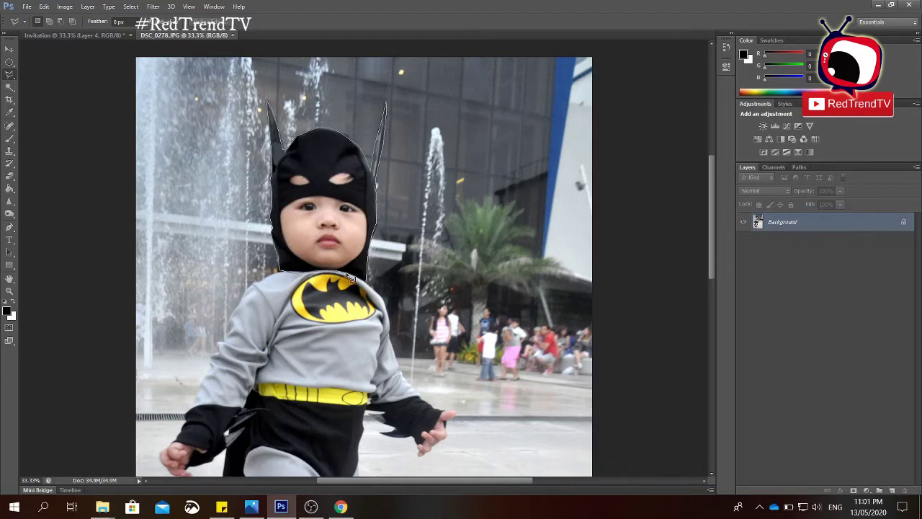
double_click(371, 287)
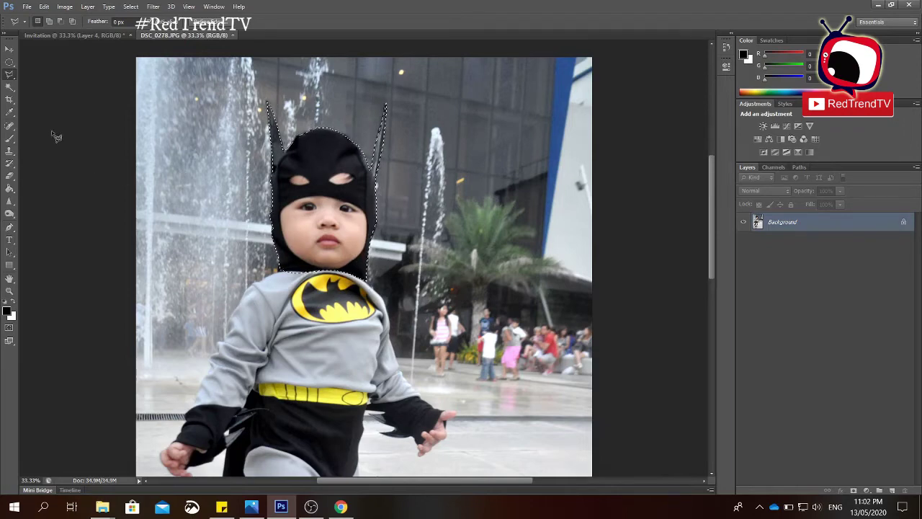
left_click(10, 49)
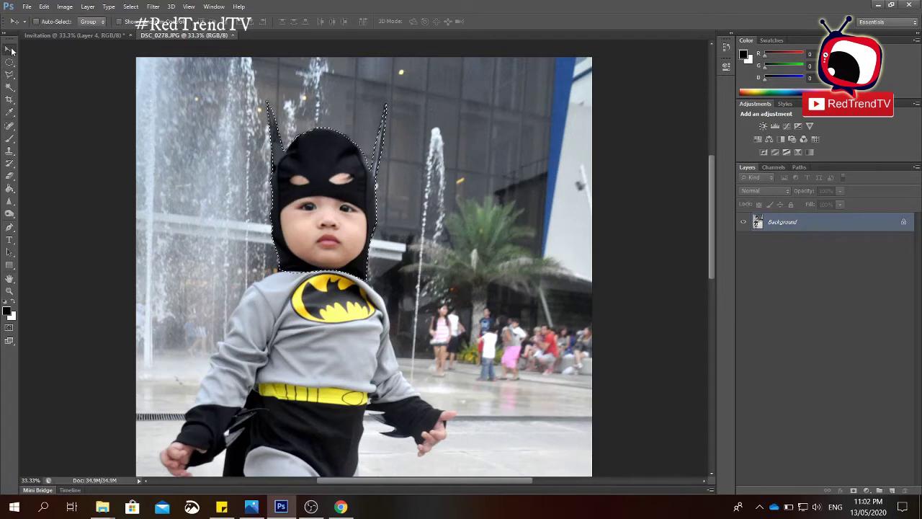
left_click_drag(292, 209, 405, 362)
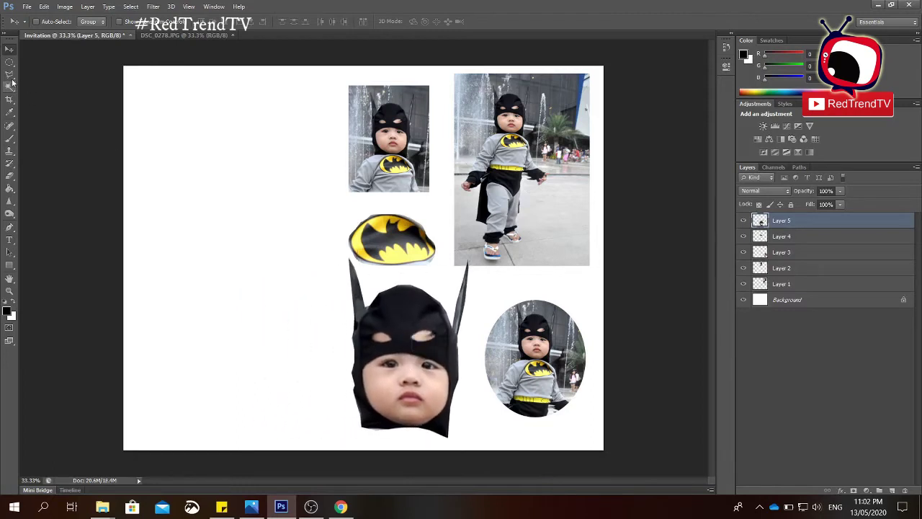
Step: Reselect the masked head in the DSC_0278 photo with the Magnetic Lasso tool and copy it onto the Invitation canvas left of the first head
right_click(164, 37)
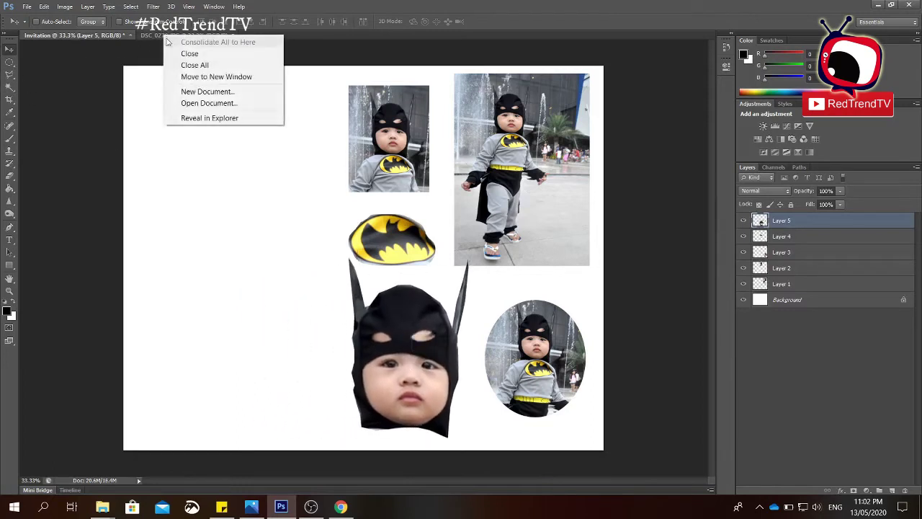
left_click(153, 37)
left_click(10, 74)
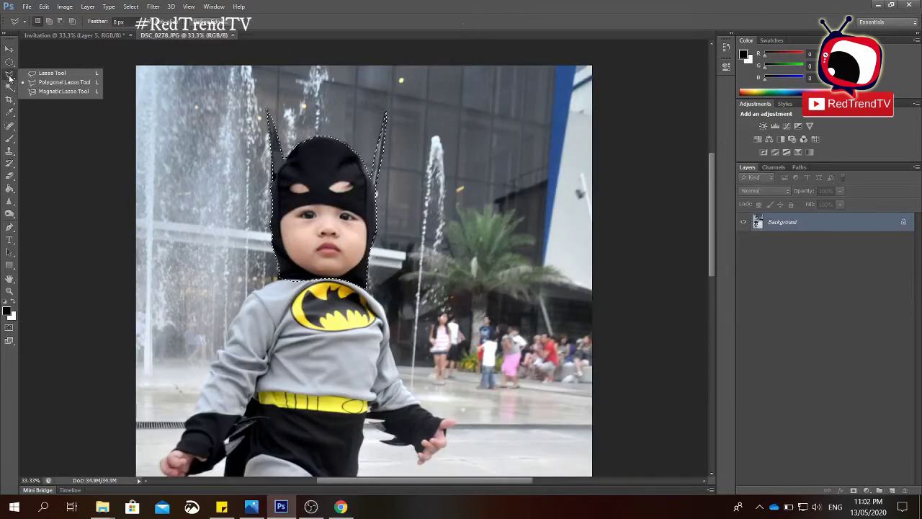
left_click(54, 92)
key("ctrl+d")
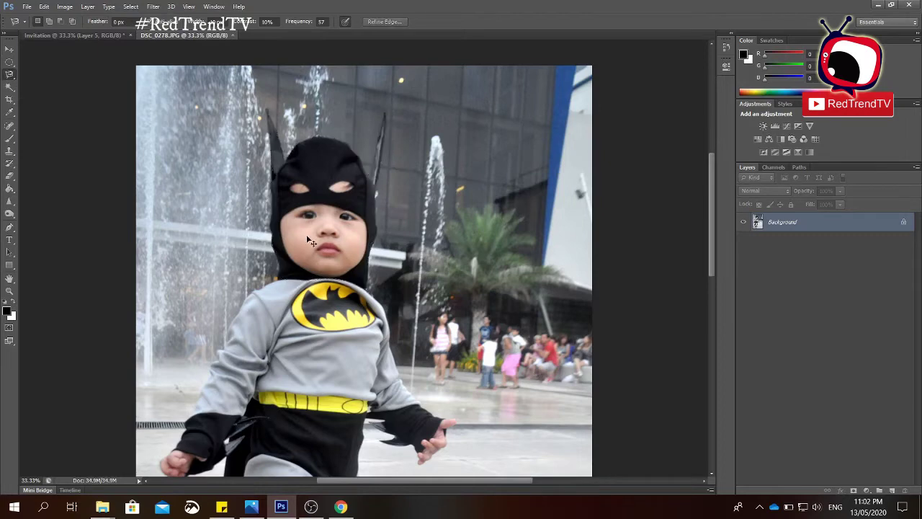
left_click(374, 272)
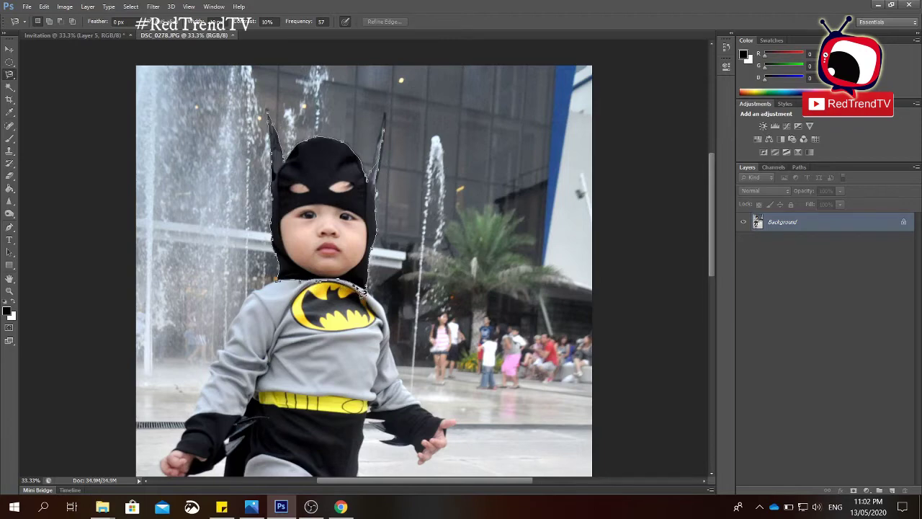
double_click(372, 296)
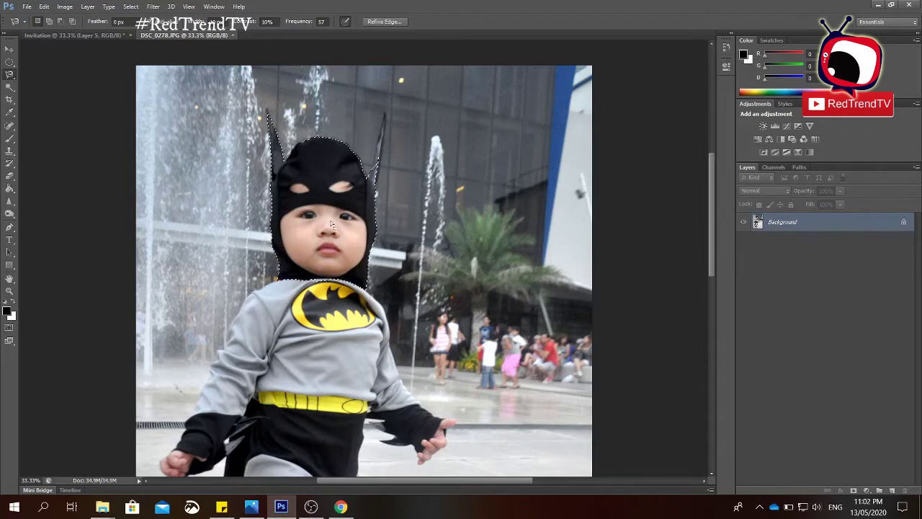
key("v")
left_click_drag(313, 216, 305, 279)
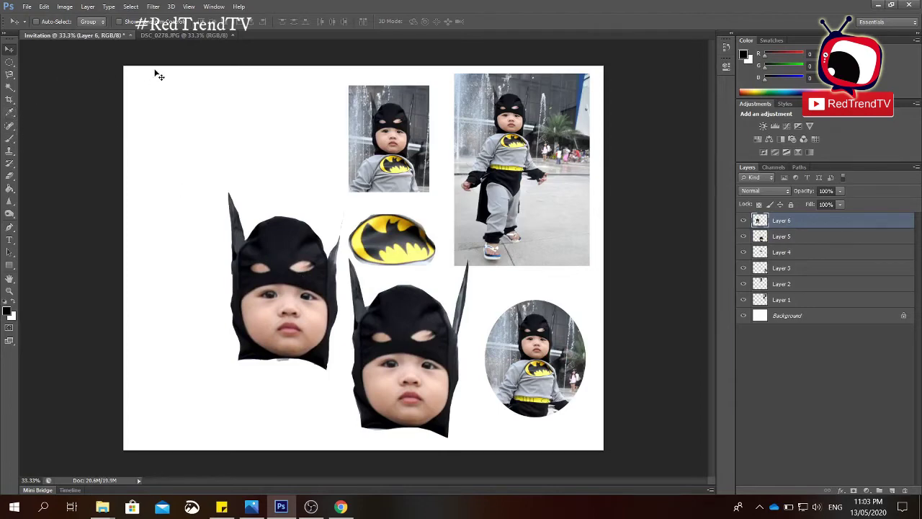
Step: Return to the DSC_0278 photo, activate the Magic Wand tool and clear the head selection
left_click(160, 35)
left_click(9, 86)
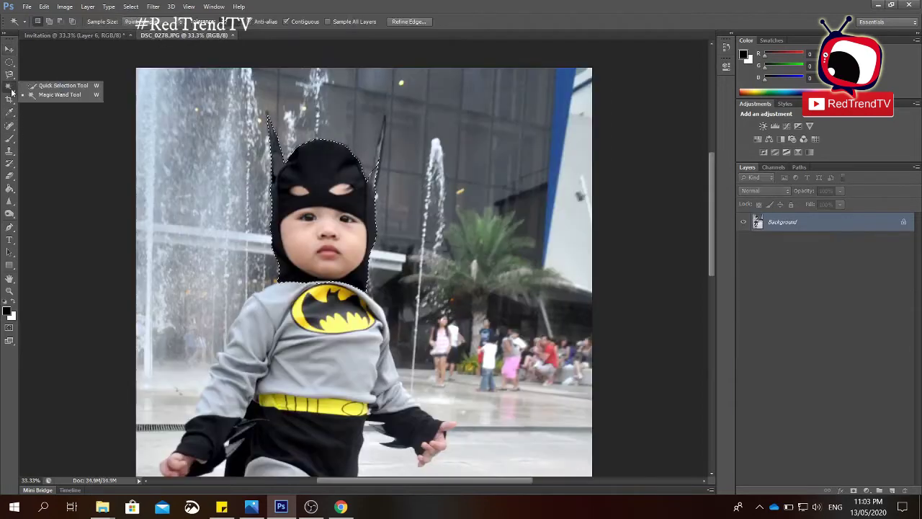
left_click(71, 95)
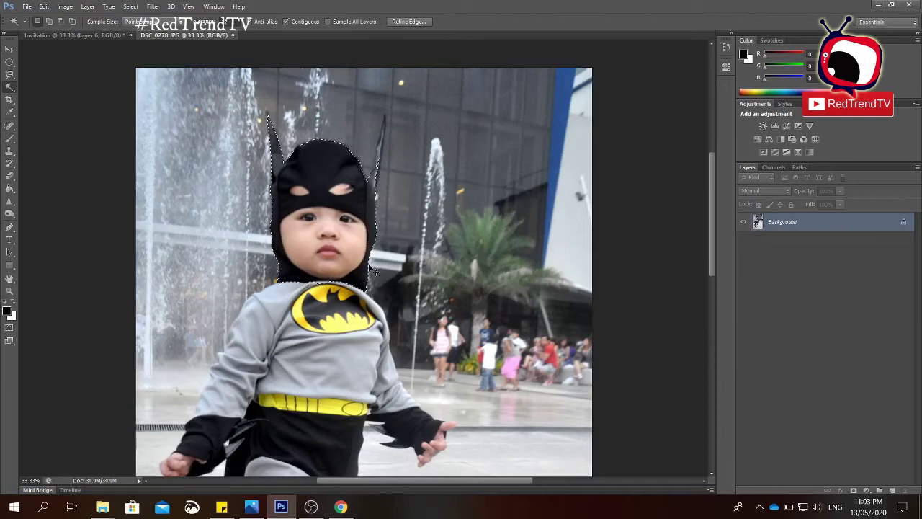
key("ctrl+d")
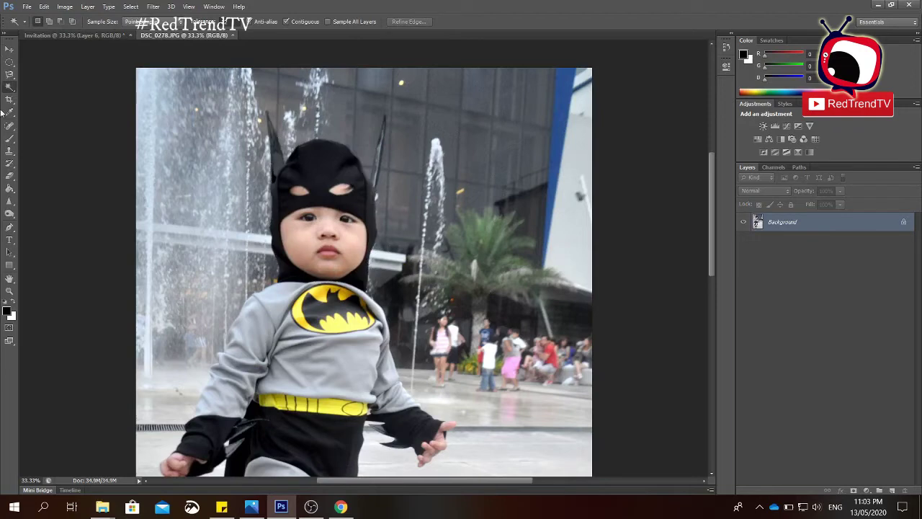
Step: Try Magic Wand selections on the grey costume, the dark background and the wet pavement, clearing each one
right_click(8, 89)
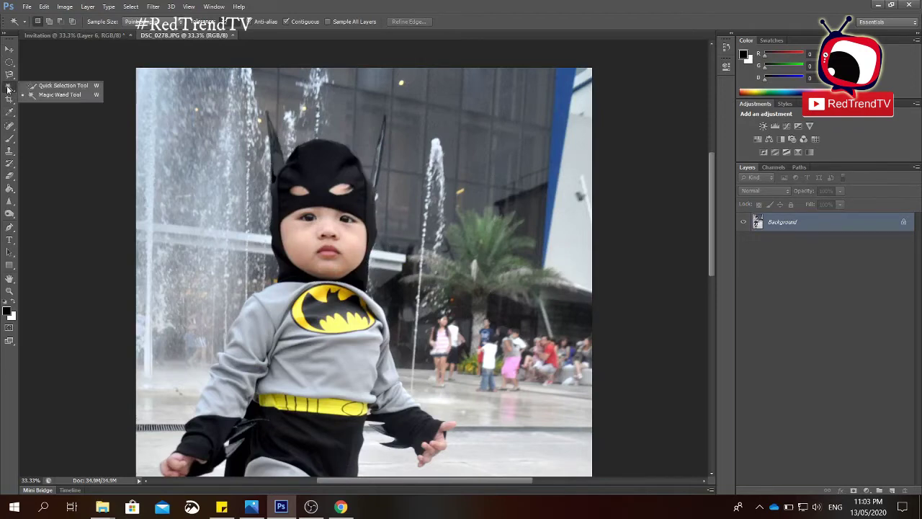
left_click(51, 95)
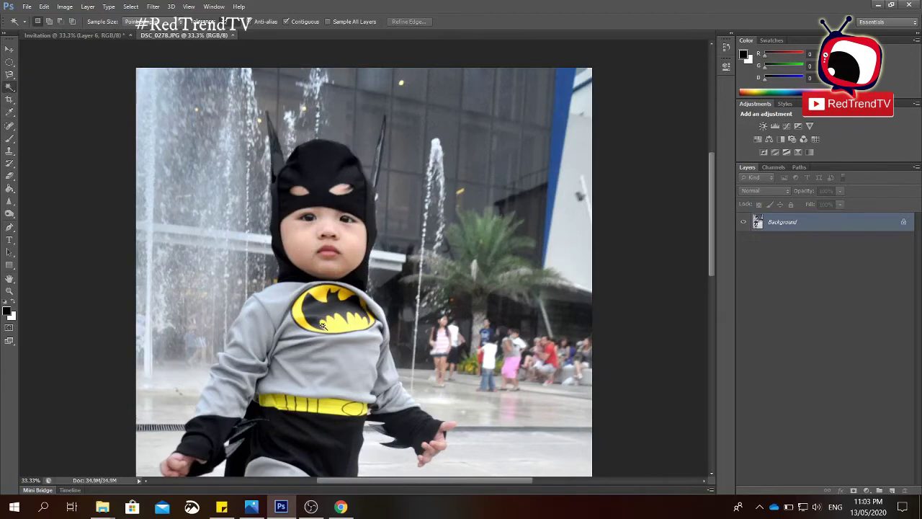
left_click(280, 303)
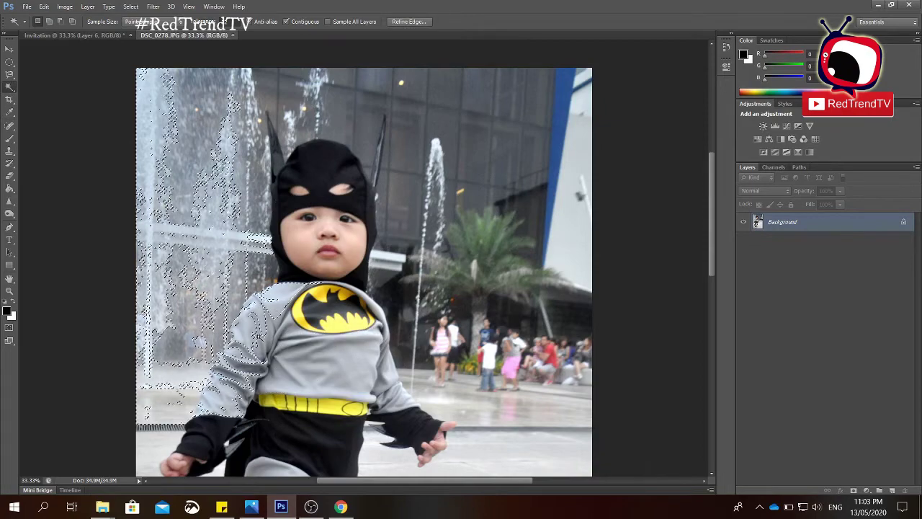
key("ctrl+d")
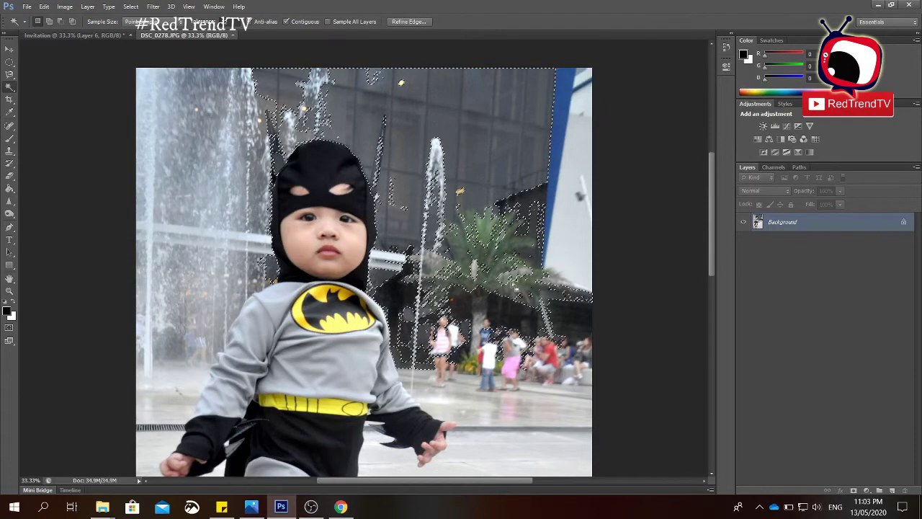
left_click(499, 348)
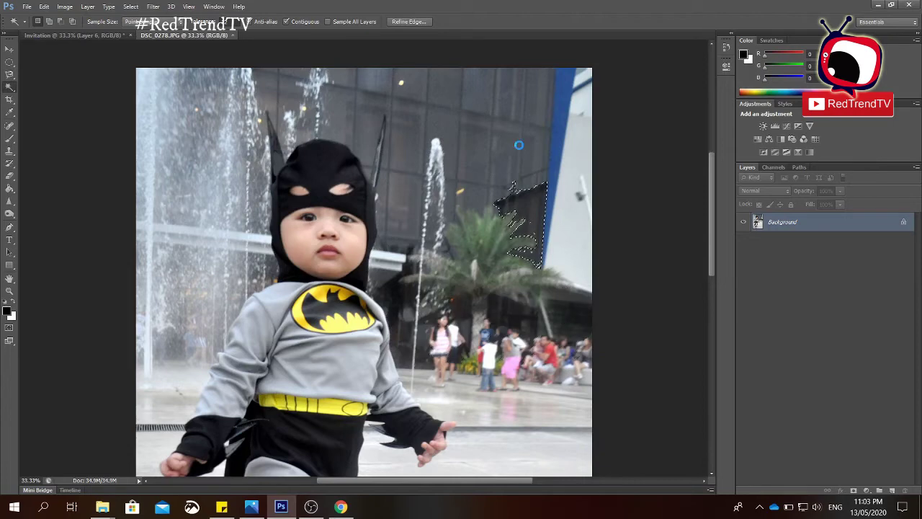
key("ctrl+d")
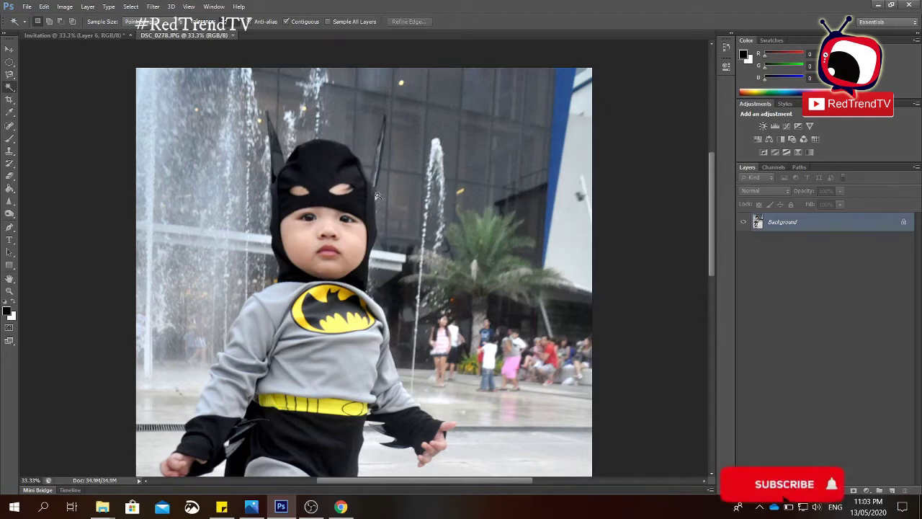
scroll(361, 208, "down", 5)
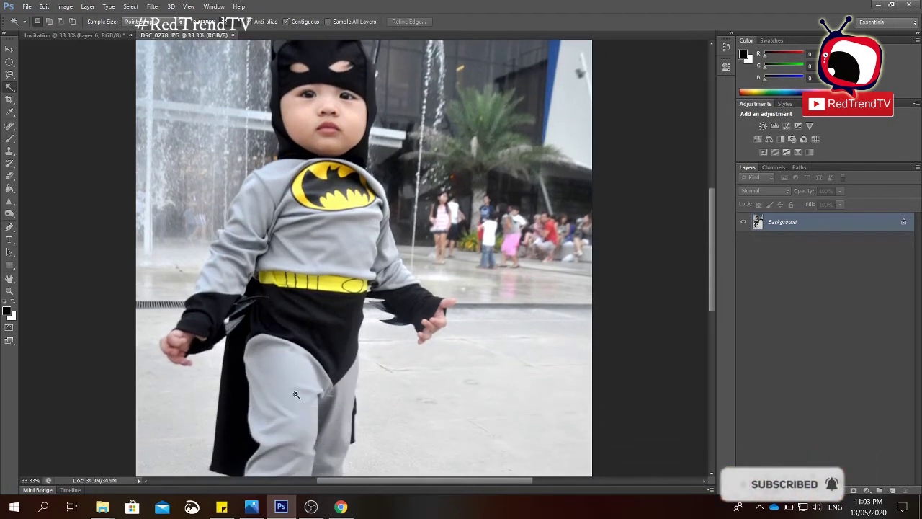
left_click(497, 284)
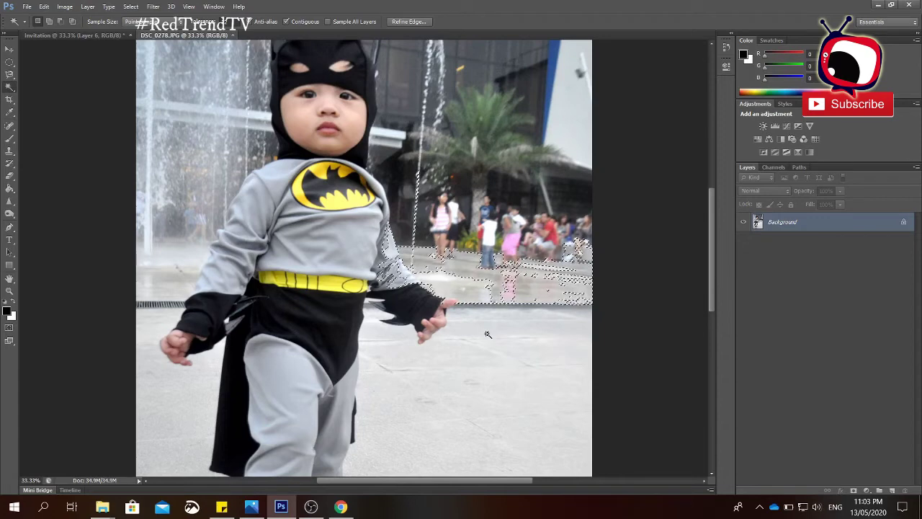
key("ctrl+d")
Step: Select the child's masked head, torso, belt and both arms in the DSC_0278 photo with the Quick Selection tool
right_click(16, 90)
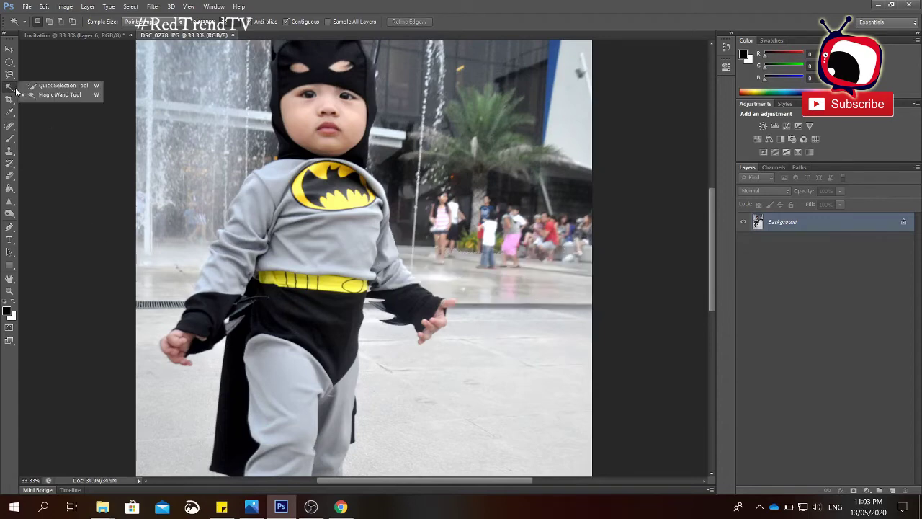
left_click(49, 87)
scroll(364, 259, "up", 3)
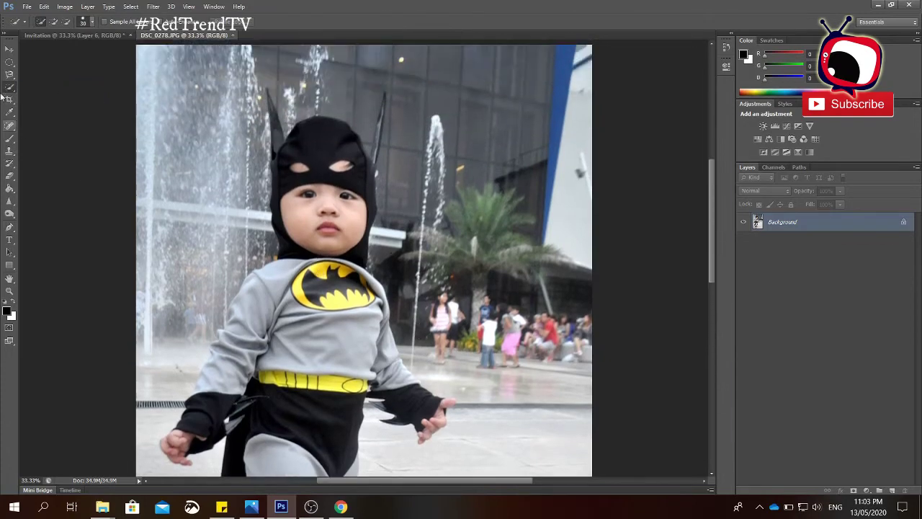
right_click(9, 89)
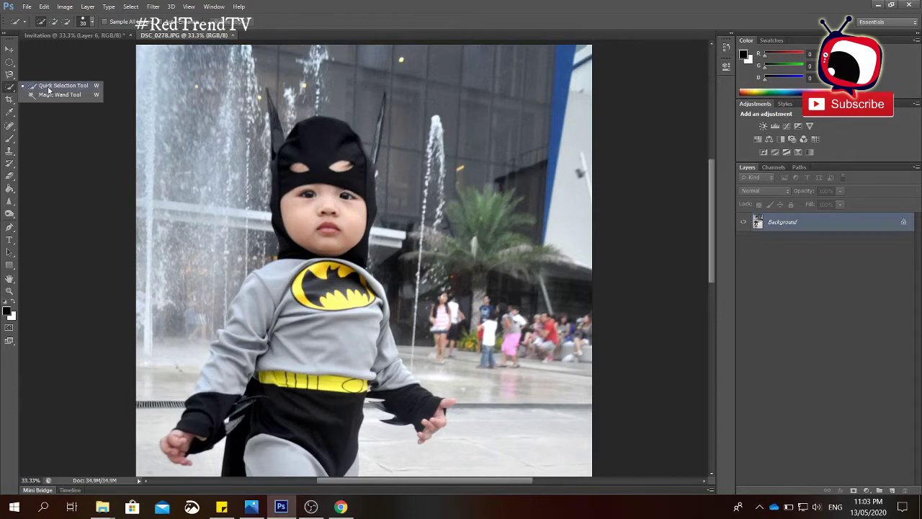
left_click(49, 88)
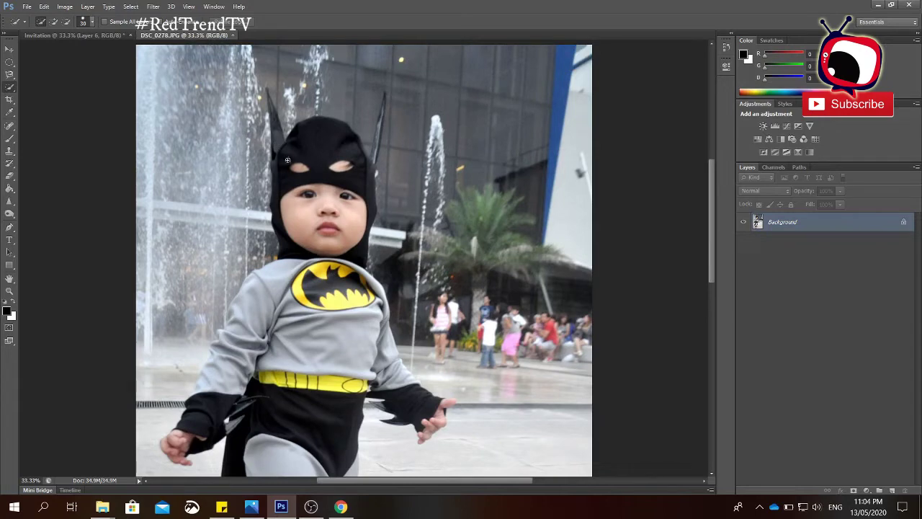
mouse_move(304, 192)
left_mouse_down()
mouse_move(300, 163)
mouse_move(367, 162)
mouse_move(319, 262)
mouse_move(309, 387)
left_mouse_up()
mouse_move(310, 284)
left_mouse_down()
mouse_move(252, 336)
mouse_move(243, 357)
mouse_move(273, 295)
mouse_move(173, 453)
left_mouse_up()
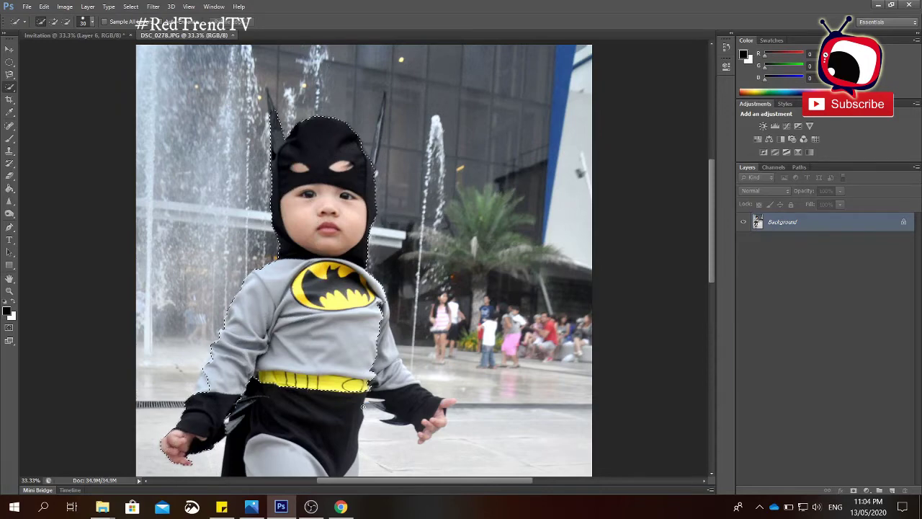
left_click_drag(389, 376, 426, 423)
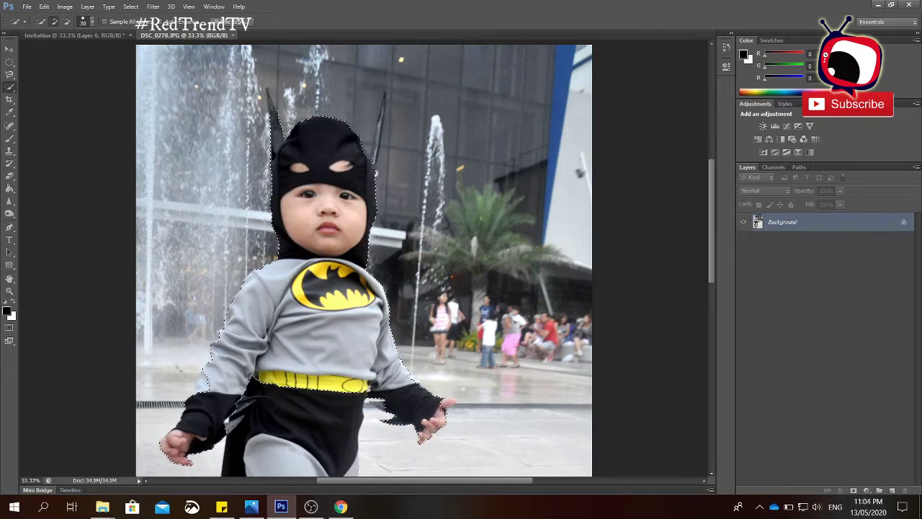
Step: Add the mask's right-hand ear to the quick selection and subtract the background picked up beside it
scroll(375, 218, "up", 2)
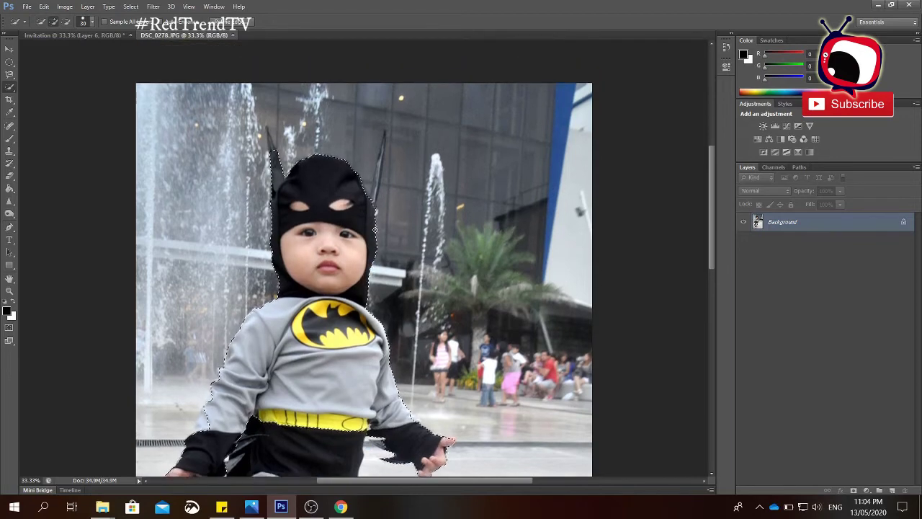
left_click_drag(374, 219, 384, 157)
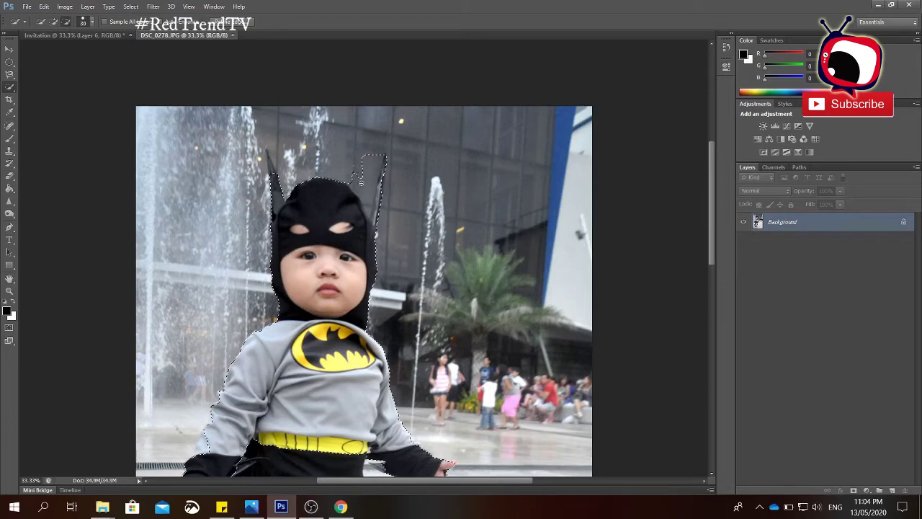
left_click_drag(364, 194, 349, 183)
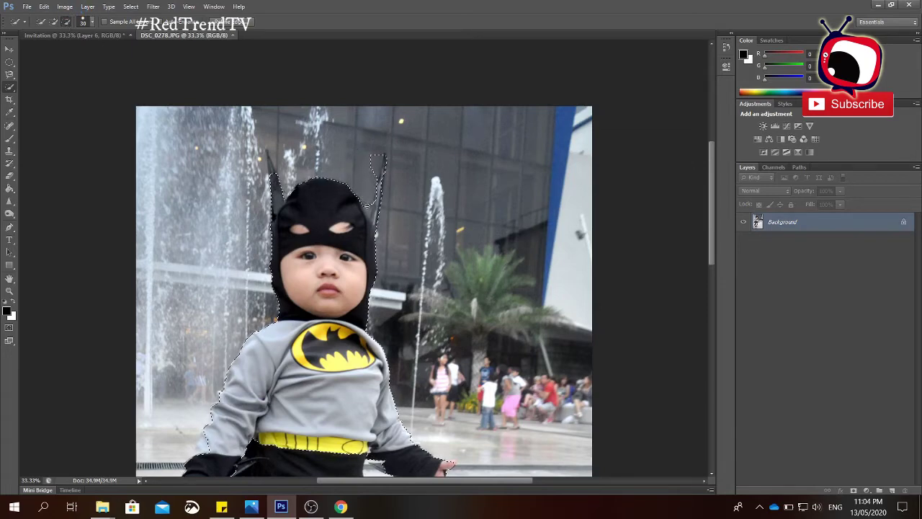
left_click_drag(374, 154, 374, 164)
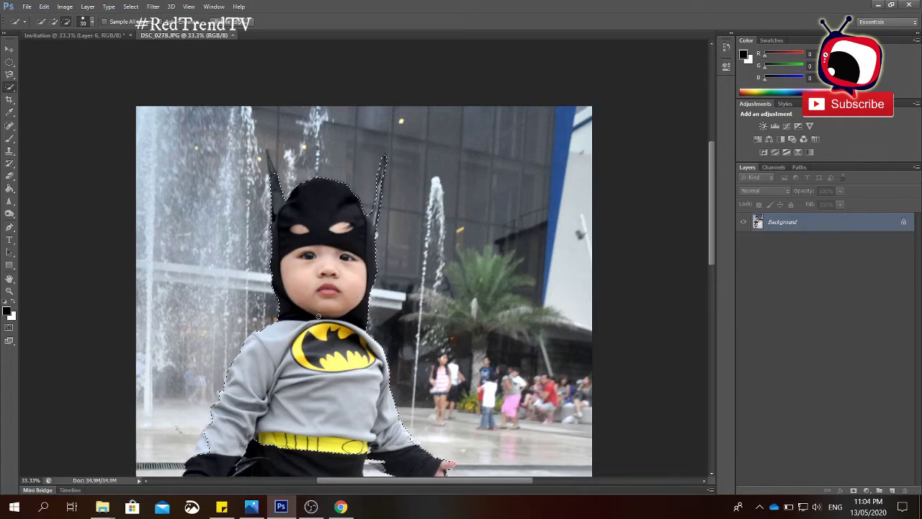
Step: Extend the quick selection over the child's black briefs, legs and cape in the DSC_0278 photo
scroll(321, 313, "down", 5)
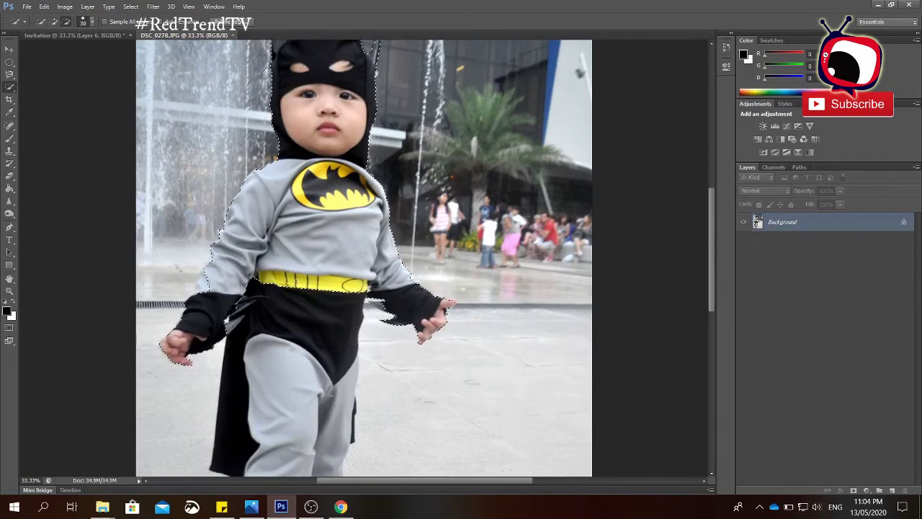
key("alt")
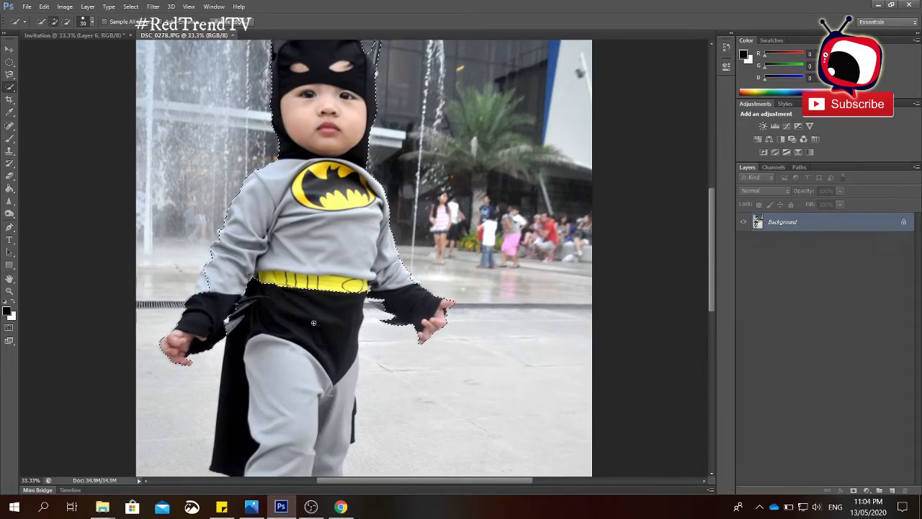
left_click_drag(342, 364, 328, 404)
Step: Copy the selected child into the Invitation document and place the cut-out along the canvas's left-hand edge
scroll(324, 288, "up", 2)
key("v")
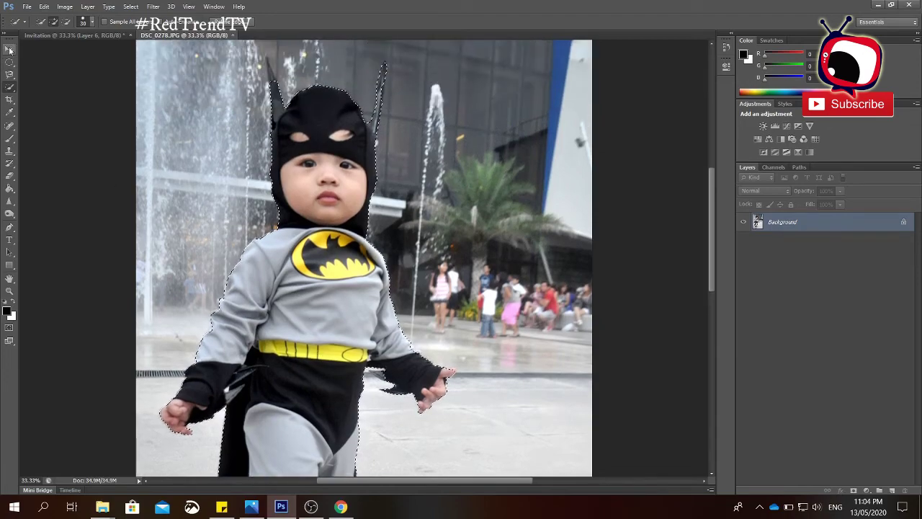
left_click_drag(336, 260, 227, 207)
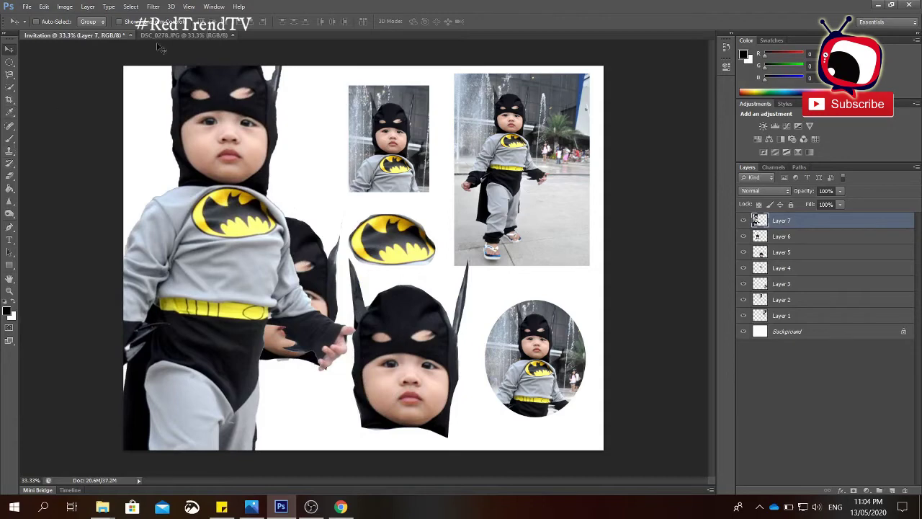
Step: Return to the DSC_0278 photo, clear the child selection and activate the Crop tool
left_click(6, 105)
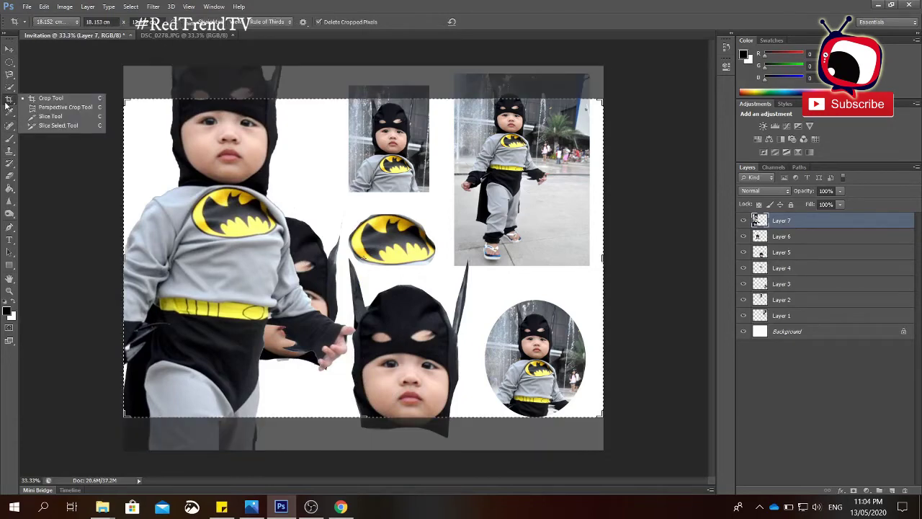
left_click(205, 35)
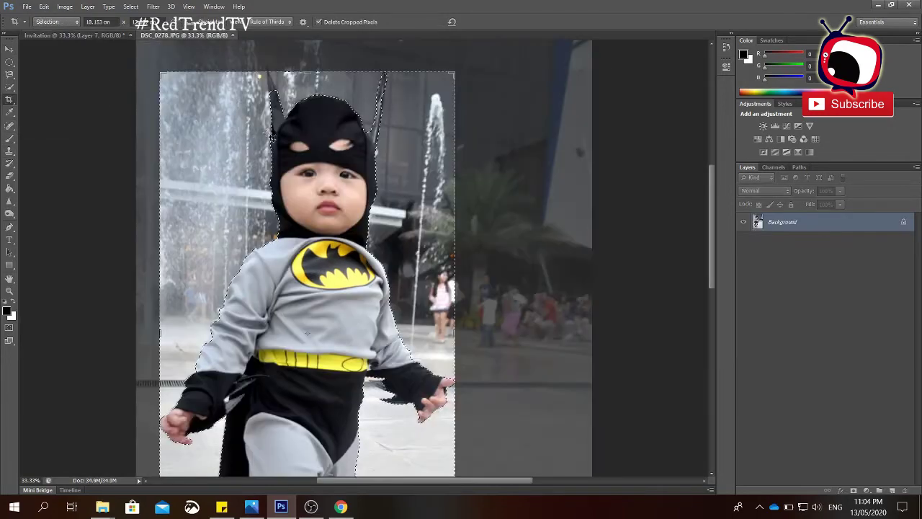
key("ctrl+d")
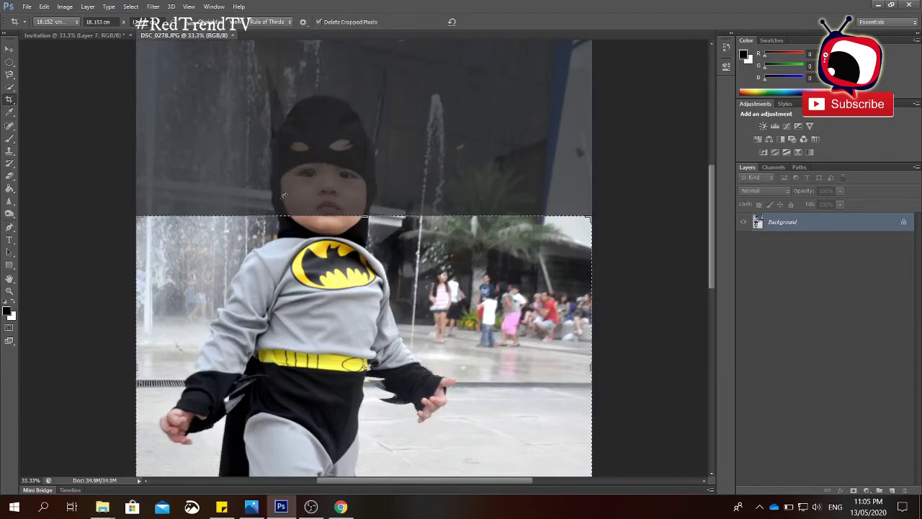
left_click(10, 48)
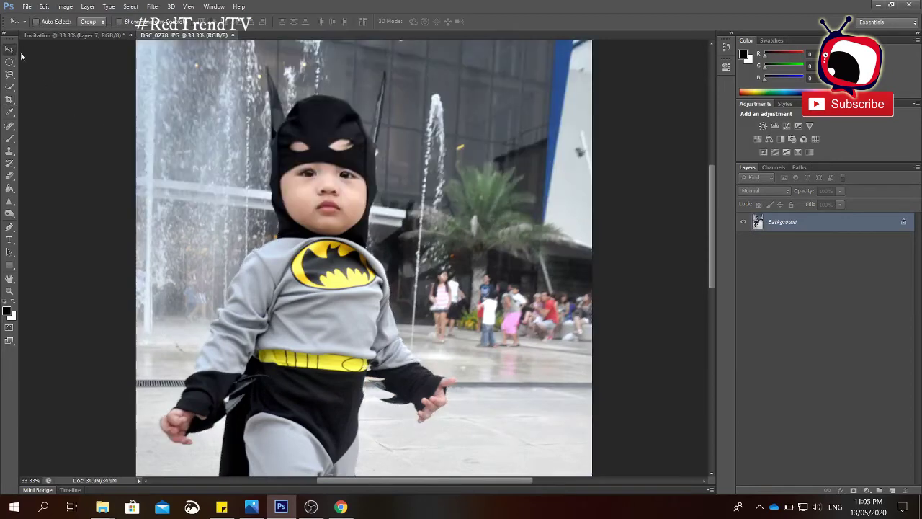
left_click(9, 100)
Step: Crop the DSC_0278 photo to a landscape area around the child's masked head and chest emblem
scroll(533, 319, "down", 3)
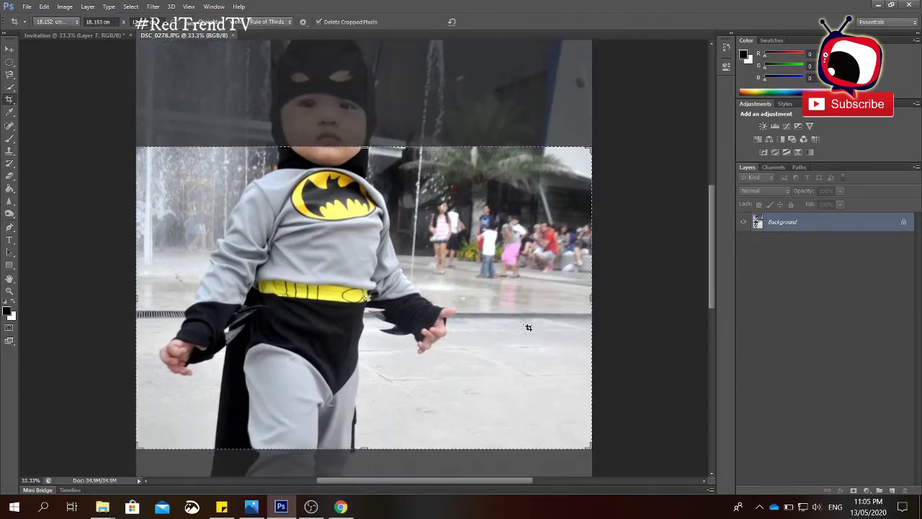
scroll(526, 324, "down", 3)
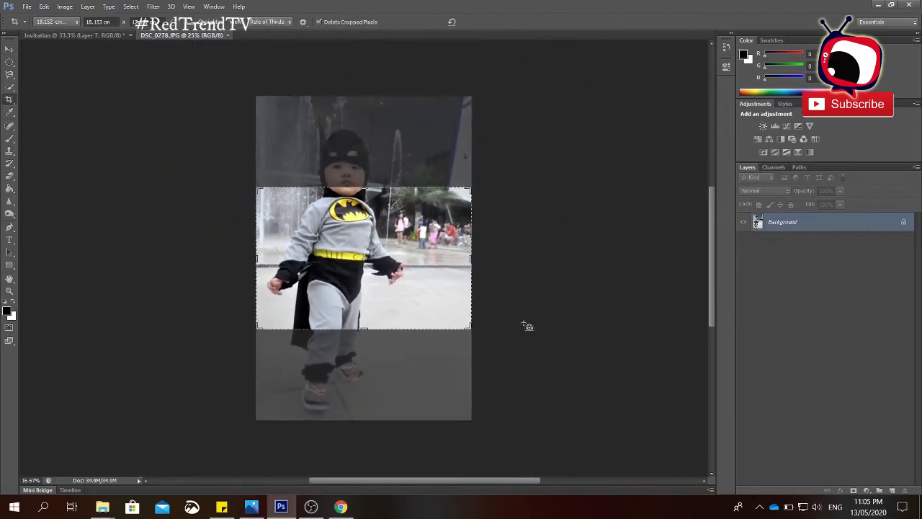
mouse_move(440, 310)
left_mouse_down()
mouse_move(433, 267)
mouse_move(431, 301)
left_mouse_up()
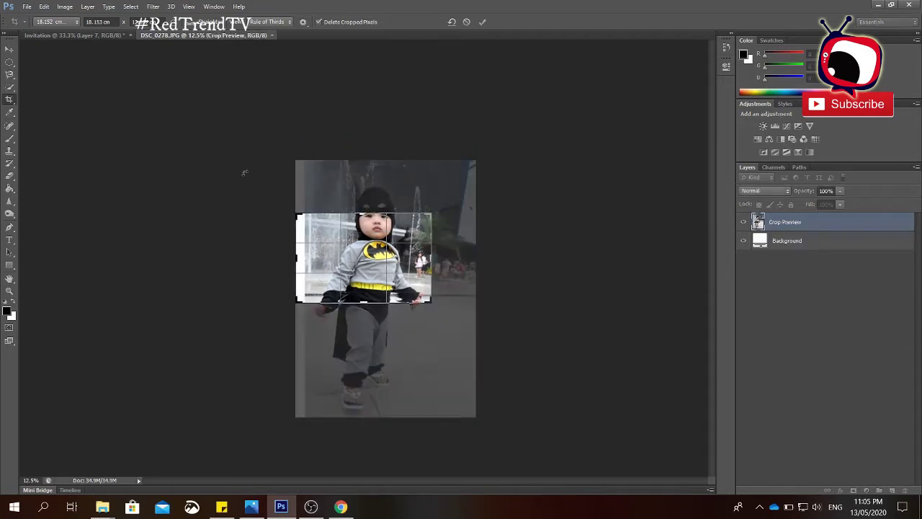
left_click_drag(377, 291, 362, 333)
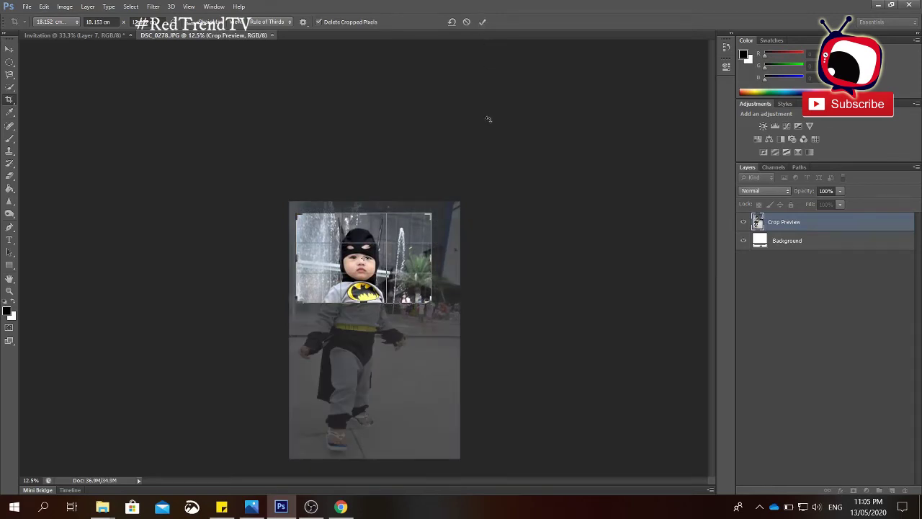
left_click(482, 22)
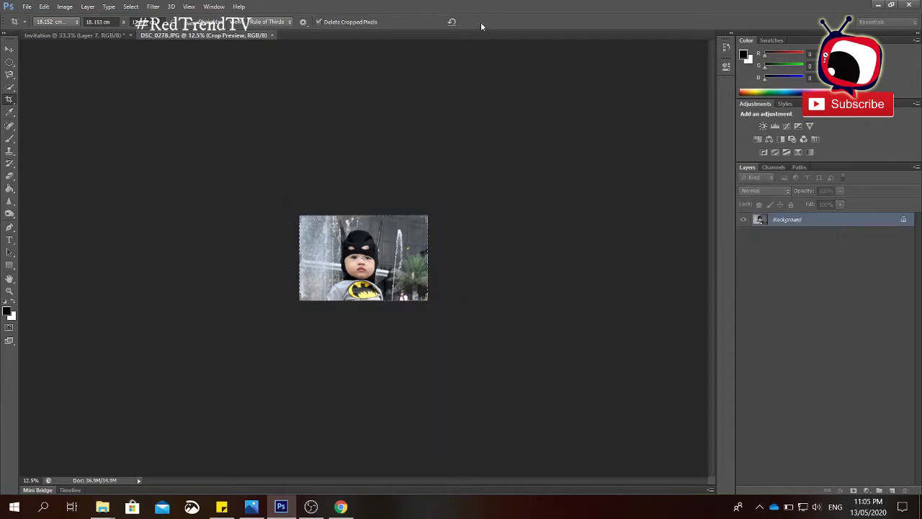
Step: Copy the cropped photo into the Invitation document, placing it over the lower middle and right of the canvas
key("ctrl+plus")
key("ctrl+plus")
key("ctrl+plus")
key("ctrl+plus")
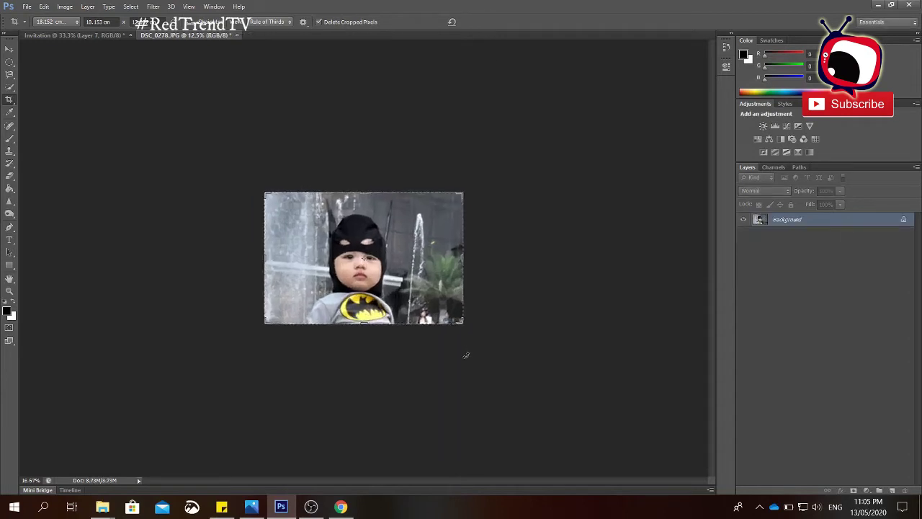
key("v")
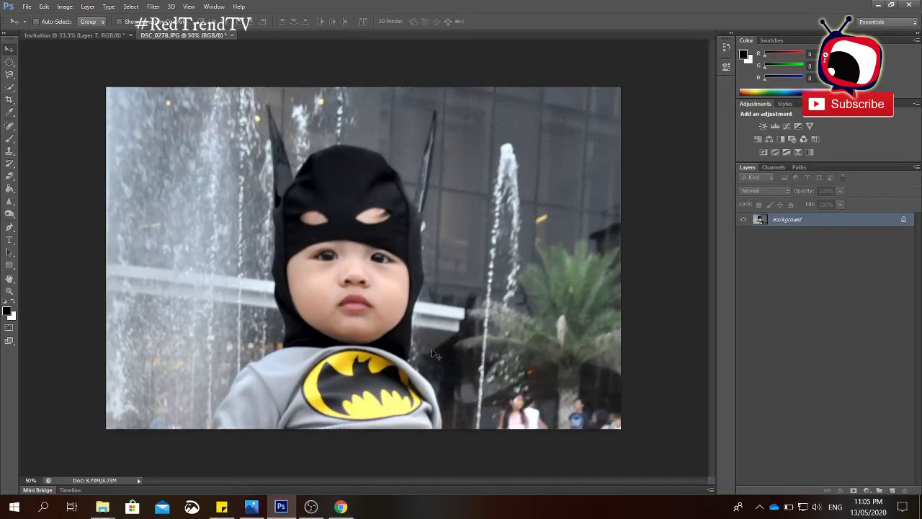
left_click(66, 35)
left_click_drag(66, 35, 462, 368)
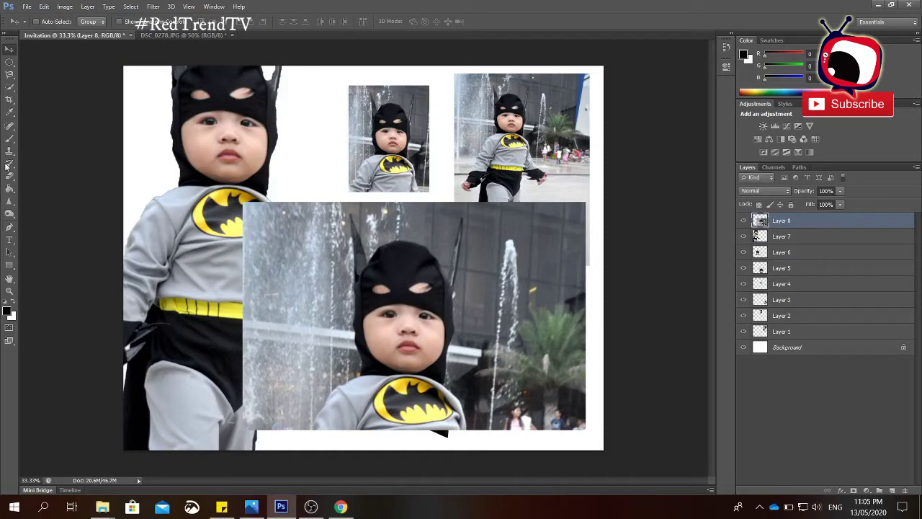
Step: Sample foreground colours with the Eyedropper from the child's face, mask and costume, ending on the blue wall strip in the full-body photo
left_click(11, 112)
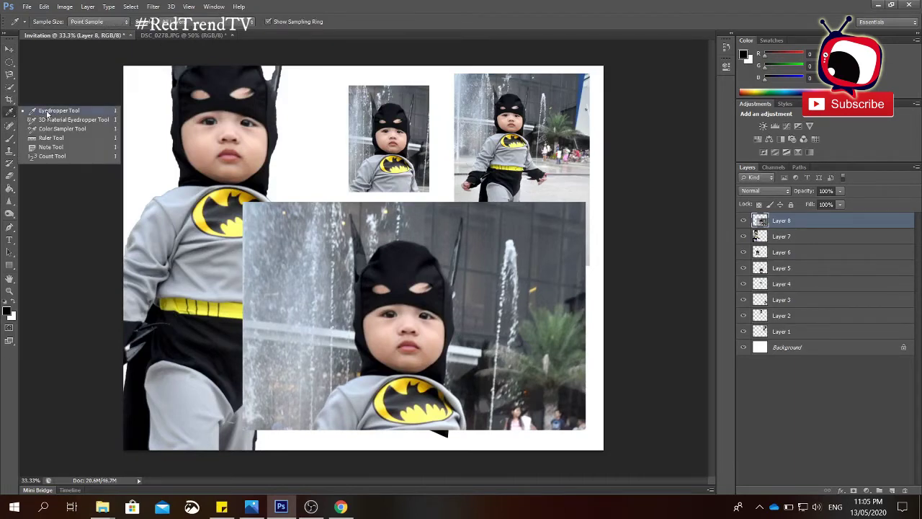
left_click(47, 113)
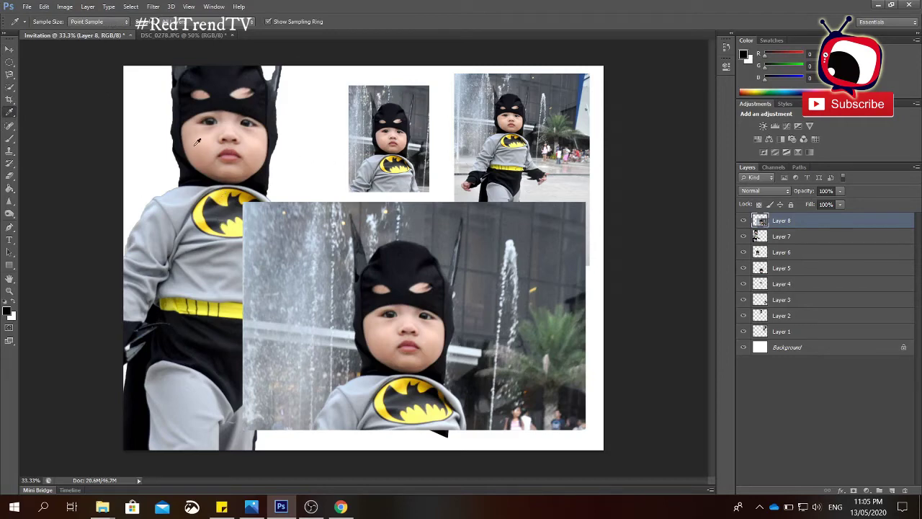
left_click(203, 139)
left_click(215, 94)
left_click(191, 188)
left_click(193, 245)
left_click(248, 302)
left_click(205, 344)
left_click(226, 306)
left_click(381, 160)
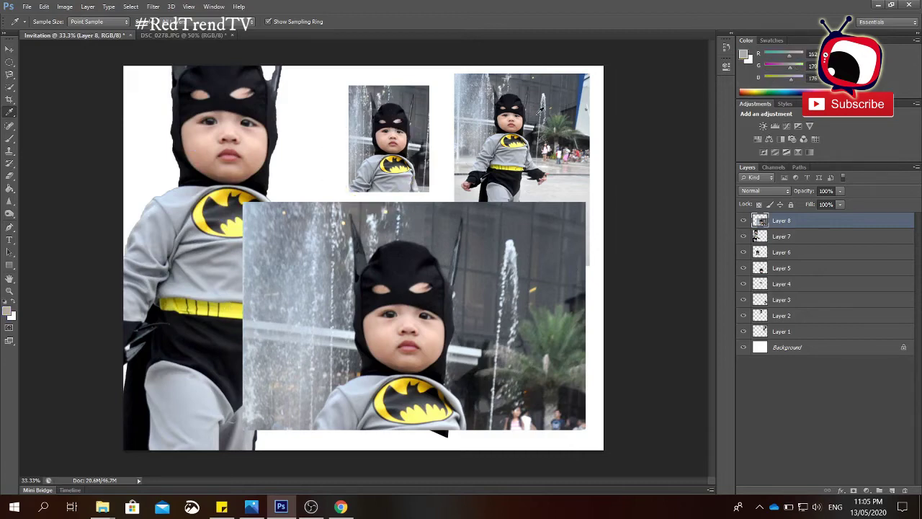
left_click(585, 81)
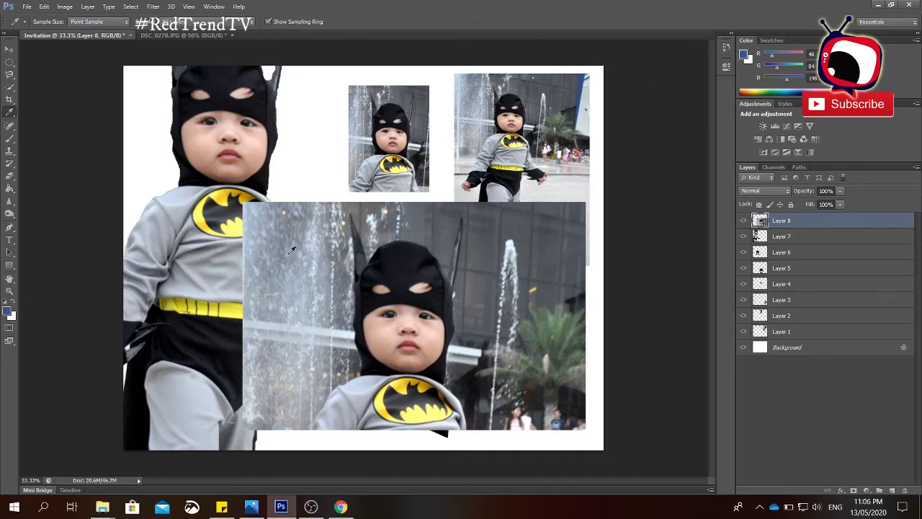
Step: Activate the Spot Healing Brush tool
left_click(8, 126)
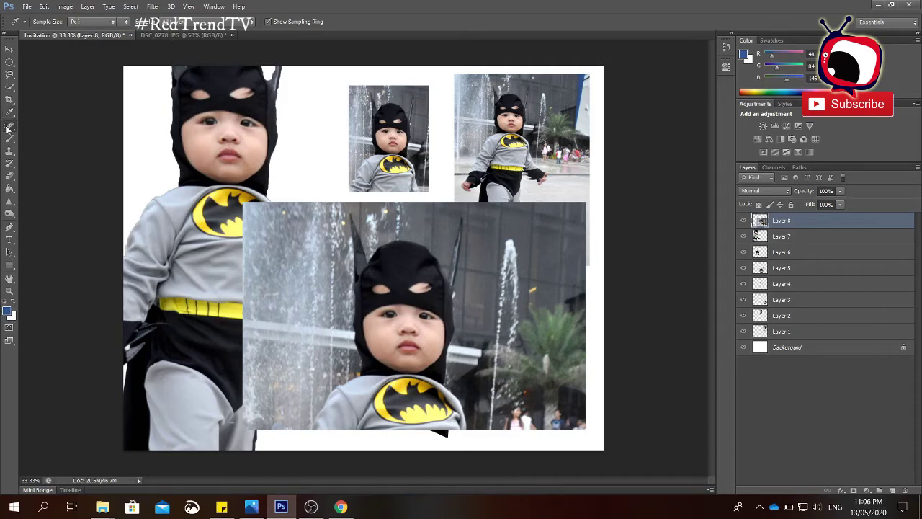
right_click(8, 126)
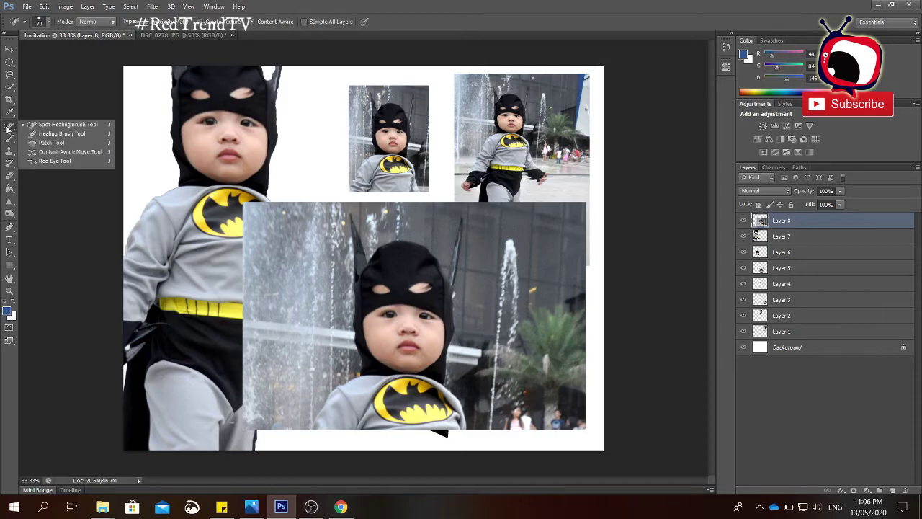
left_click(47, 127)
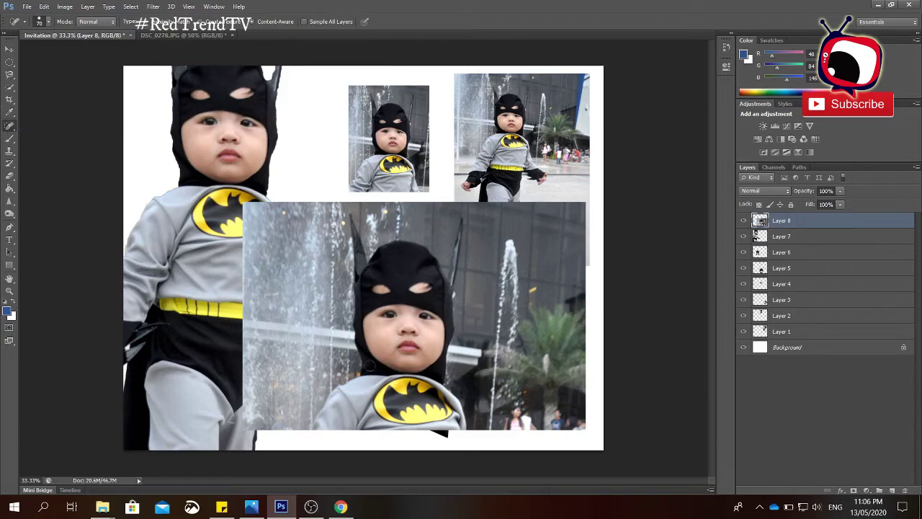
Step: Return to the DSC_0278 photo, undo its crop and clear the selection around the child
left_click(202, 35)
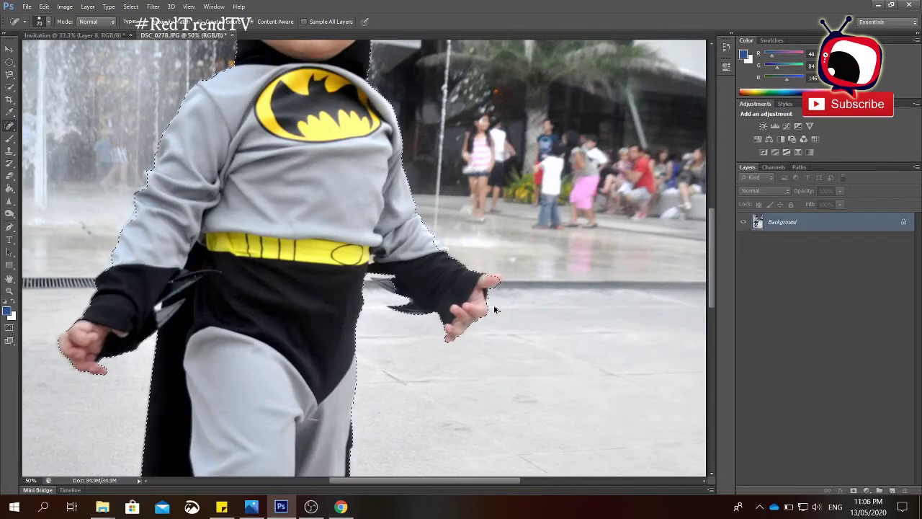
key("ctrl+minus")
key("ctrl+minus")
key("ctrl+minus")
key("ctrl+minus")
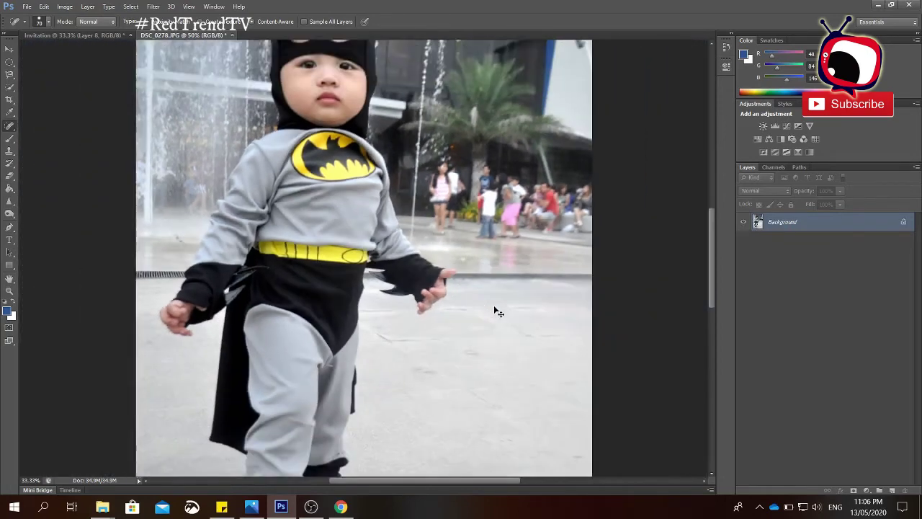
key("ctrl+d")
key("ctrl+plus")
key("ctrl+plus")
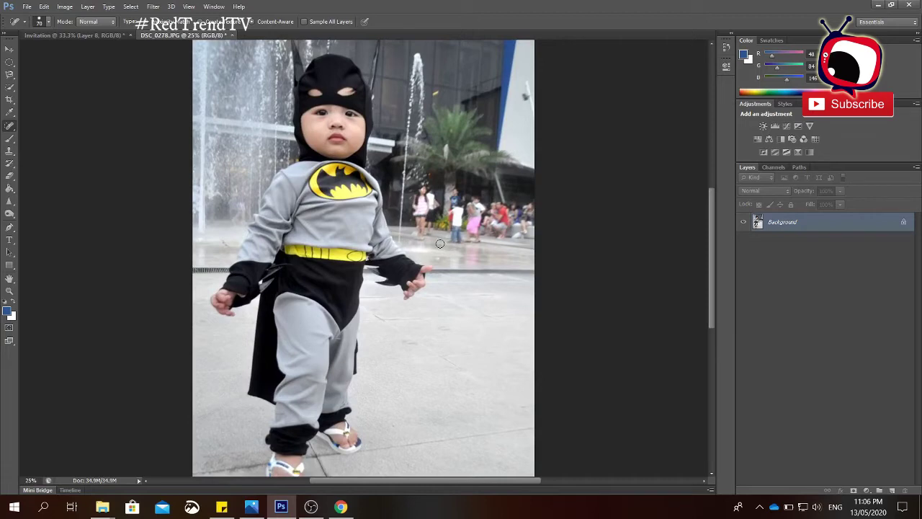
Step: Enlarge the Spot Healing Brush to 175 and paint over the group of people beneath the palm tree
key("bracketright")
key("bracketright")
key("bracketright")
key("bracketright")
key("bracketright")
key("bracketright")
right_click(11, 127)
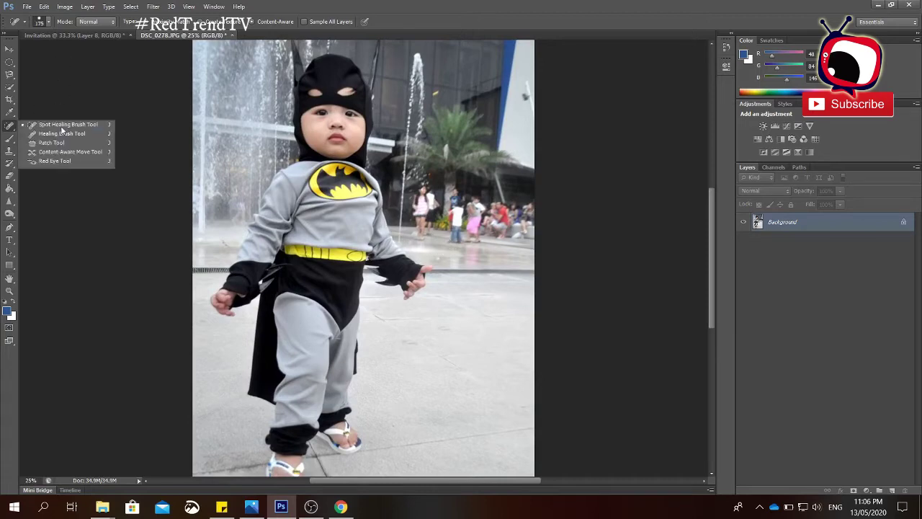
left_click(62, 133)
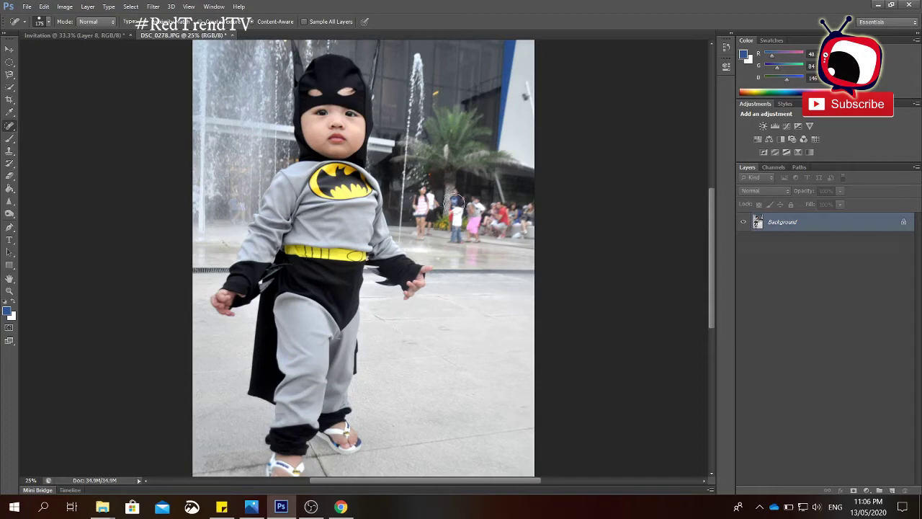
mouse_move(455, 229)
left_mouse_down()
mouse_move(521, 229)
mouse_move(525, 211)
mouse_move(467, 217)
mouse_move(465, 203)
mouse_move(528, 206)
left_mouse_up()
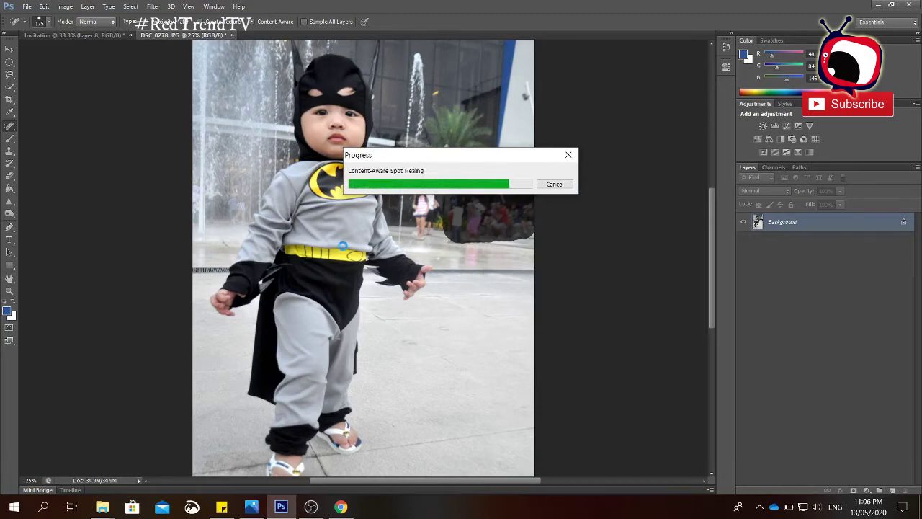
Step: Heal away the duplicated girl and the yellow and white remnants beneath the palm tree
mouse_move(479, 187)
left_mouse_down()
mouse_move(469, 232)
mouse_move(485, 203)
left_mouse_up()
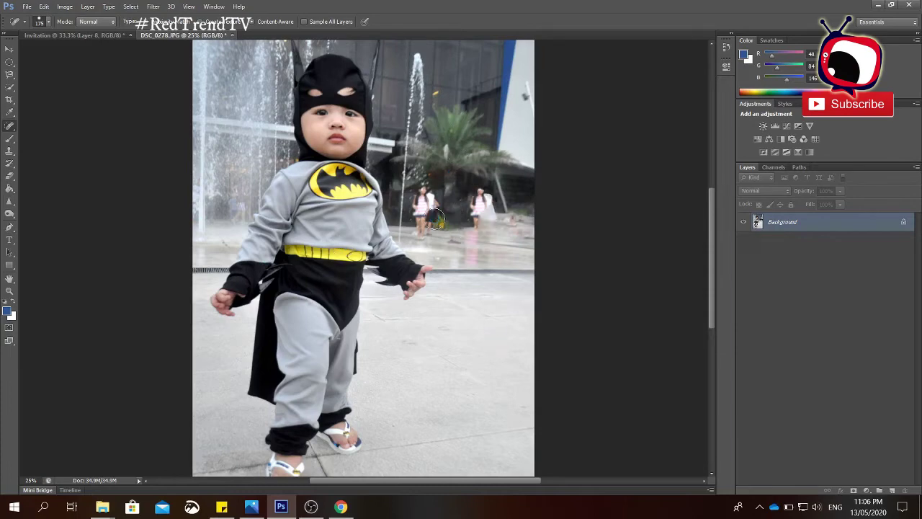
mouse_move(469, 185)
left_mouse_down()
mouse_move(477, 213)
mouse_move(490, 193)
left_mouse_up()
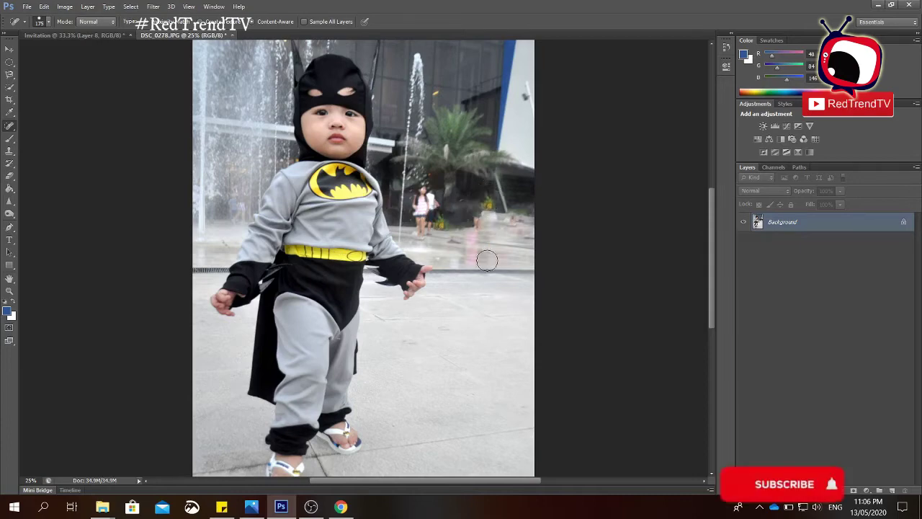
left_click(487, 209)
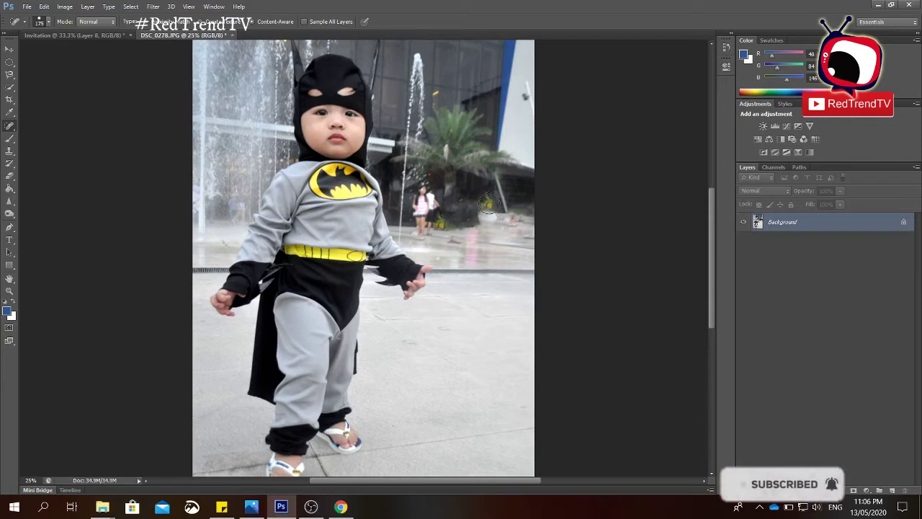
left_click(512, 219)
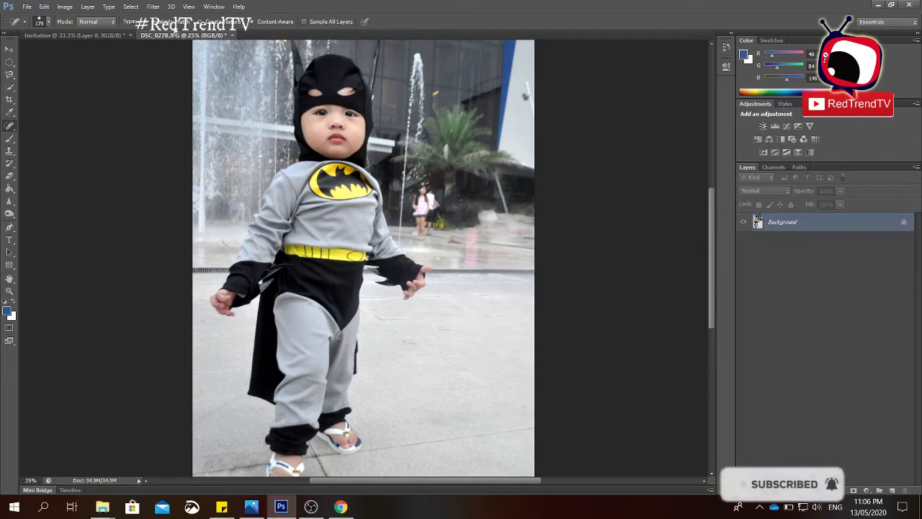
Step: Paint freehand blue loops over the child in the DSC_0278 photo with the Brush tool
right_click(13, 130)
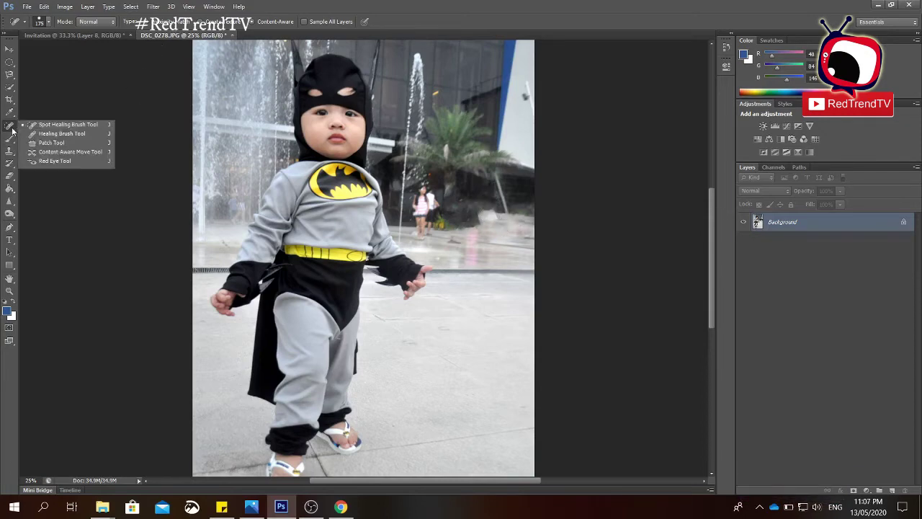
left_click(10, 142)
right_click(10, 142)
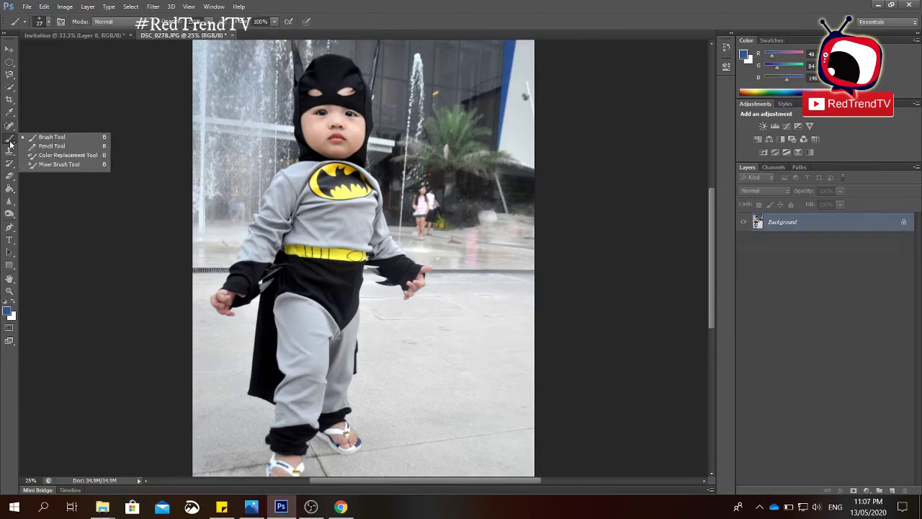
left_click(38, 142)
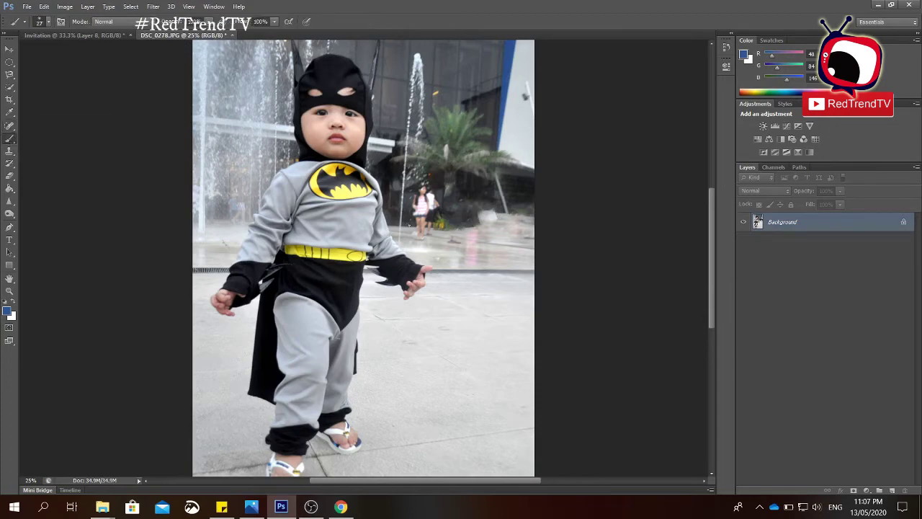
mouse_move(400, 195)
left_mouse_down()
mouse_move(459, 280)
mouse_move(360, 335)
left_mouse_up()
mouse_move(281, 253)
left_mouse_down()
mouse_move(315, 191)
mouse_move(448, 227)
mouse_move(376, 358)
mouse_move(233, 234)
mouse_move(343, 99)
mouse_move(437, 165)
mouse_move(302, 307)
mouse_move(293, 190)
mouse_move(429, 227)
mouse_move(368, 392)
mouse_move(248, 326)
mouse_move(285, 253)
left_mouse_up()
Step: Activate the Clone Stamp tool and enlarge its brush to 200 px
right_click(8, 143)
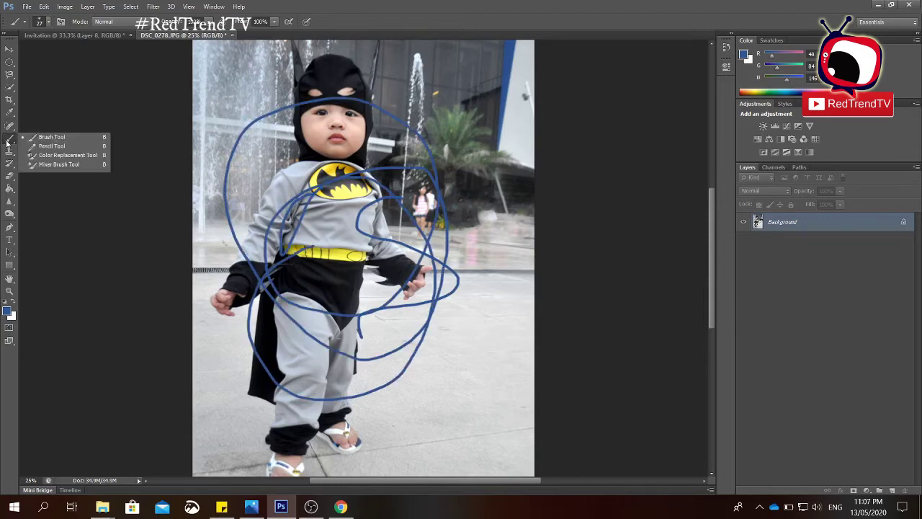
left_click(10, 152)
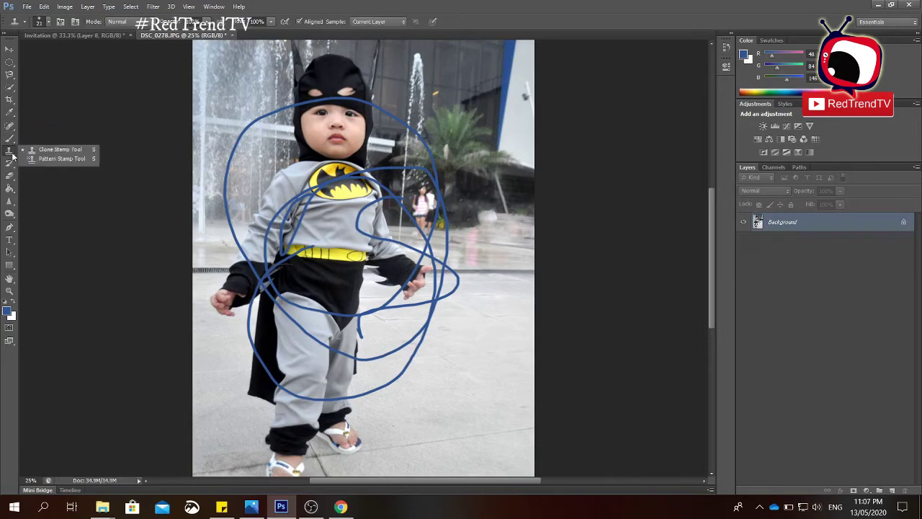
left_click(47, 149)
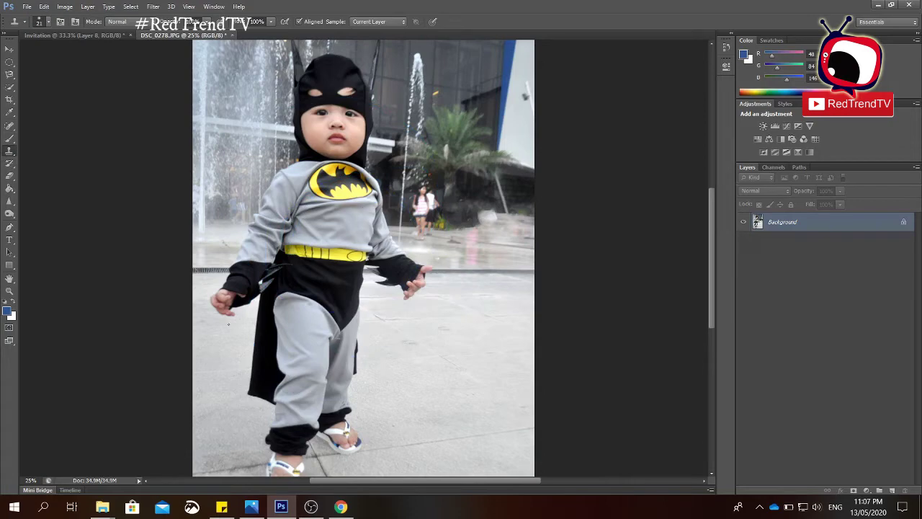
scroll(419, 380, "down", 3)
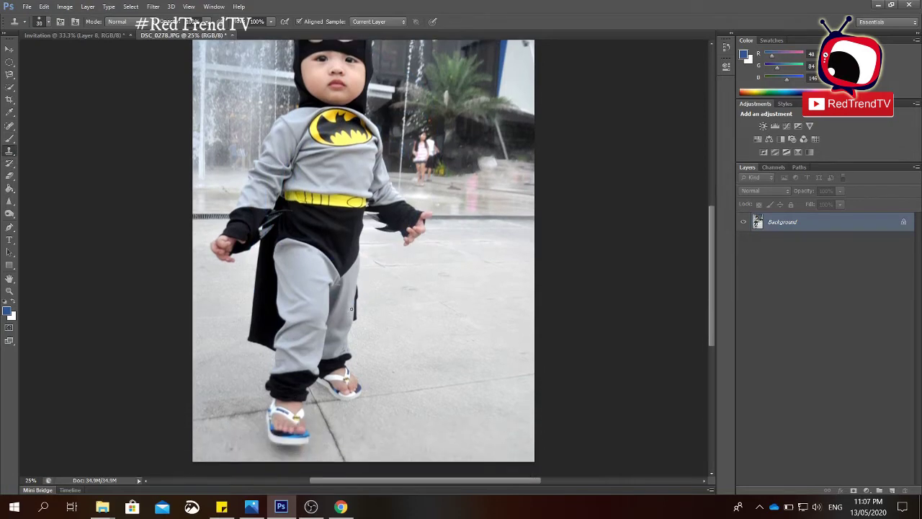
key("bracketright")
key("bracketright")
key("bracketright")
key("bracketright")
key("bracketright")
key("bracketright")
key("bracketright")
right_click(11, 154)
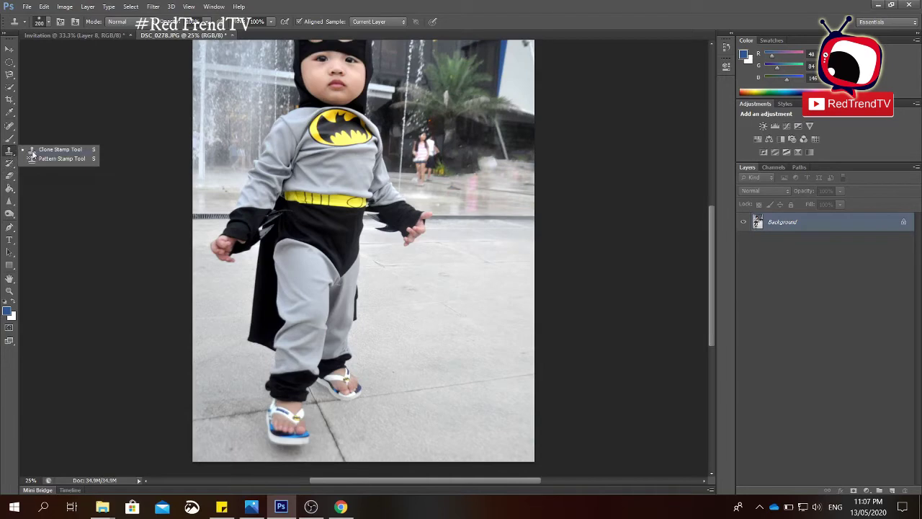
left_click(33, 150)
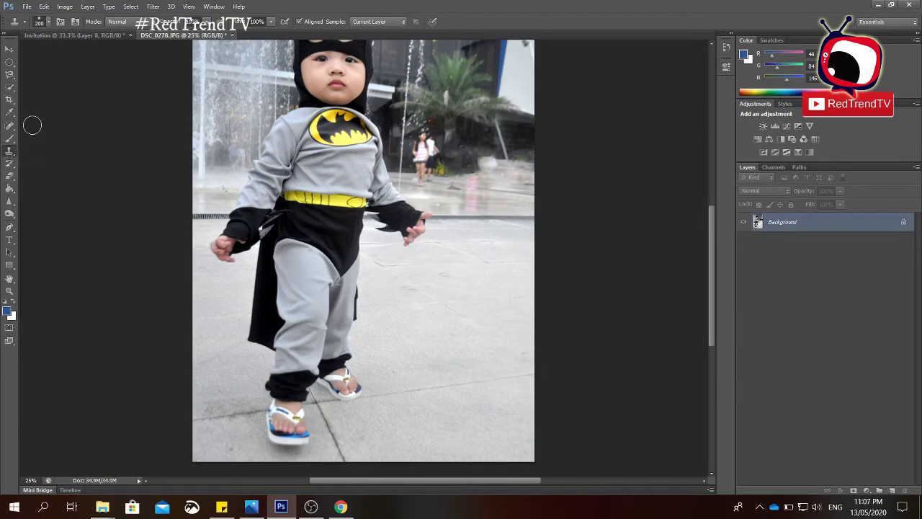
Step: Set the Clone Stamp to a hard round brush of size 250 and clone the child's head and chest emblem over the palm tree
left_click(48, 23)
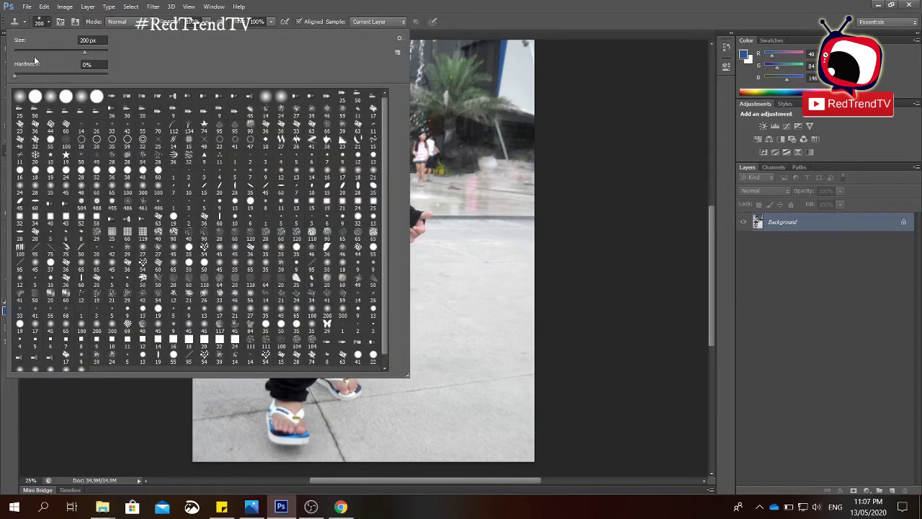
left_click_drag(86, 54, 38, 56)
left_click(35, 97)
left_click(474, 10)
key("bracketright")
key("bracketright")
key("bracketright")
key("bracketright")
key("bracketright")
key("bracketright")
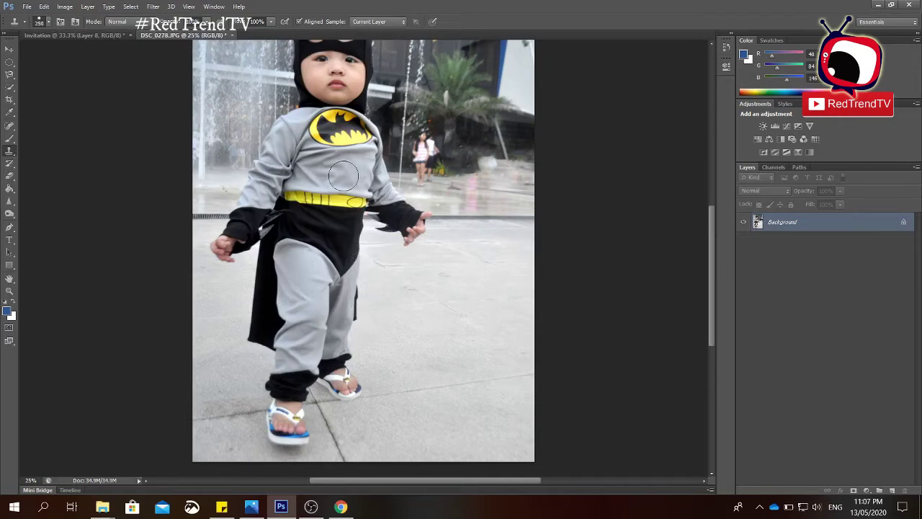
left_click(340, 125, "alt")
mouse_move(451, 141)
left_mouse_down()
mouse_move(476, 165)
mouse_move(490, 152)
mouse_move(483, 138)
mouse_move(451, 135)
mouse_move(440, 153)
mouse_move(473, 167)
mouse_move(494, 149)
mouse_move(492, 131)
mouse_move(459, 116)
mouse_move(430, 121)
mouse_move(422, 160)
mouse_move(466, 177)
mouse_move(501, 153)
mouse_move(496, 124)
mouse_move(479, 113)
mouse_move(424, 112)
mouse_move(442, 94)
mouse_move(484, 87)
mouse_move(465, 81)
mouse_move(415, 91)
mouse_move(431, 75)
mouse_move(481, 67)
mouse_move(429, 87)
mouse_move(456, 69)
mouse_move(497, 67)
mouse_move(459, 55)
mouse_move(416, 67)
mouse_move(447, 44)
mouse_move(503, 43)
left_mouse_up()
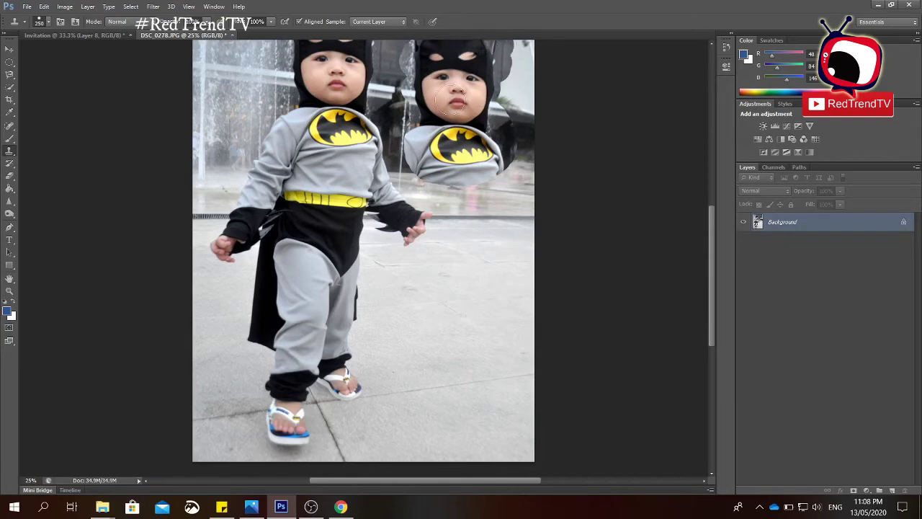
Step: Activate the Eraser tool and enlarge its brush to 150
left_click(10, 176)
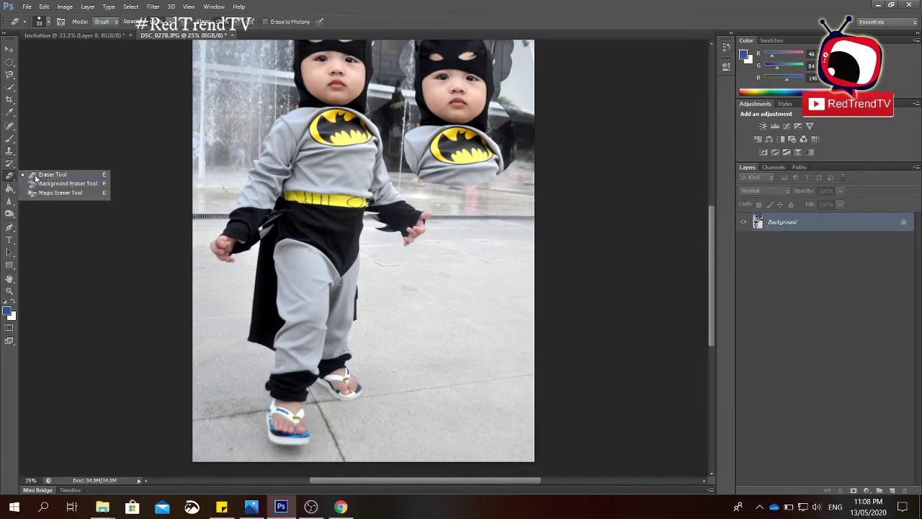
left_click(34, 175)
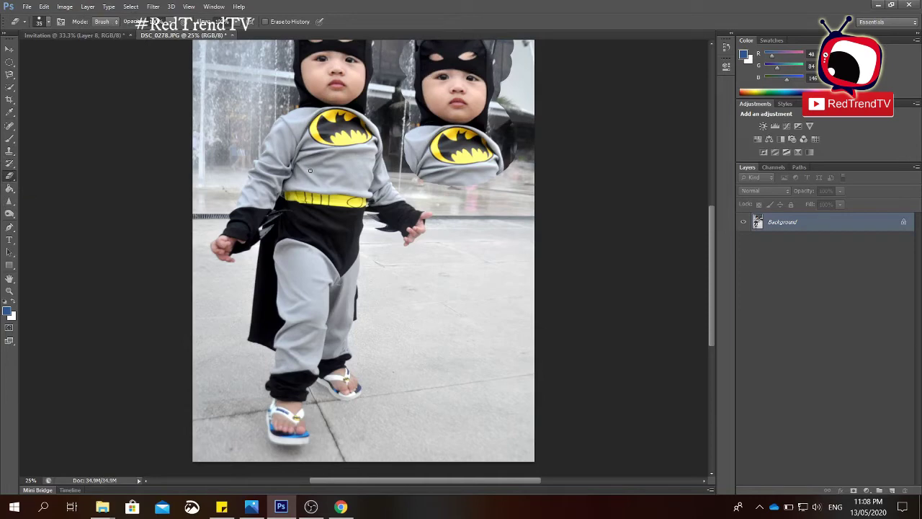
key("bracketright")
key("bracketright")
key("bracketright")
key("bracketright")
key("bracketright")
key("bracketright")
key("bracketright")
key("bracketright")
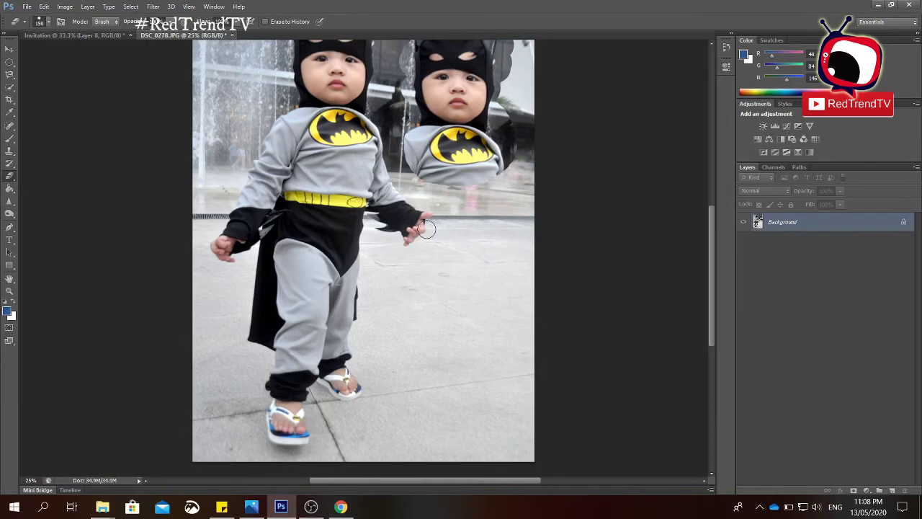
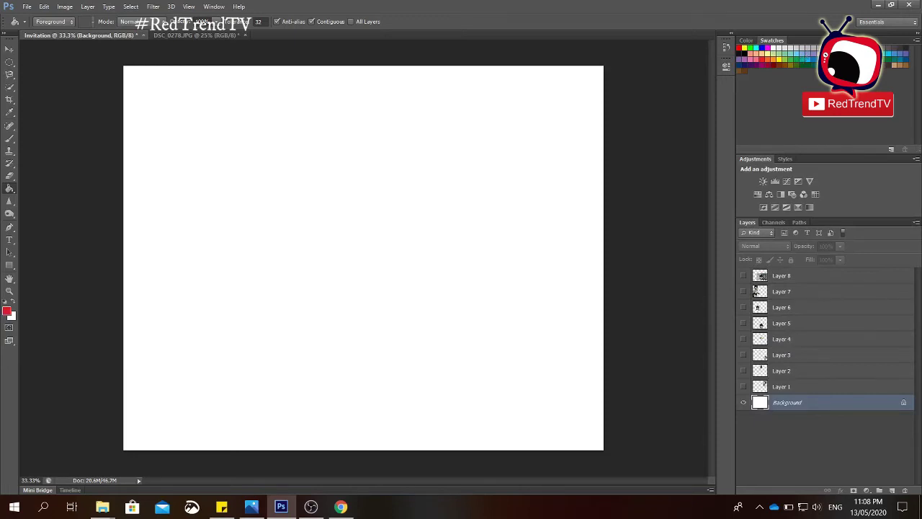
Step: Fill the invitation's Background layer with red, dark green and finally yellow using the Paint Bucket tool
right_click(12, 190)
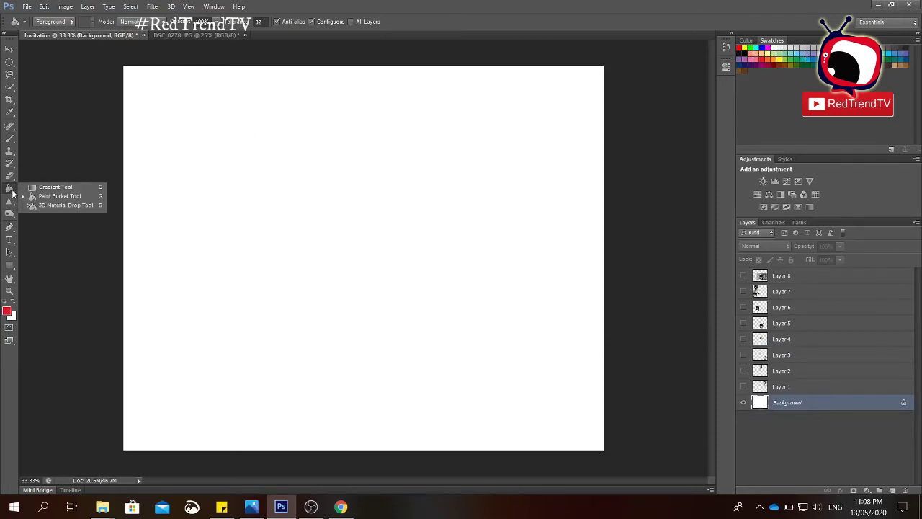
left_click(31, 198)
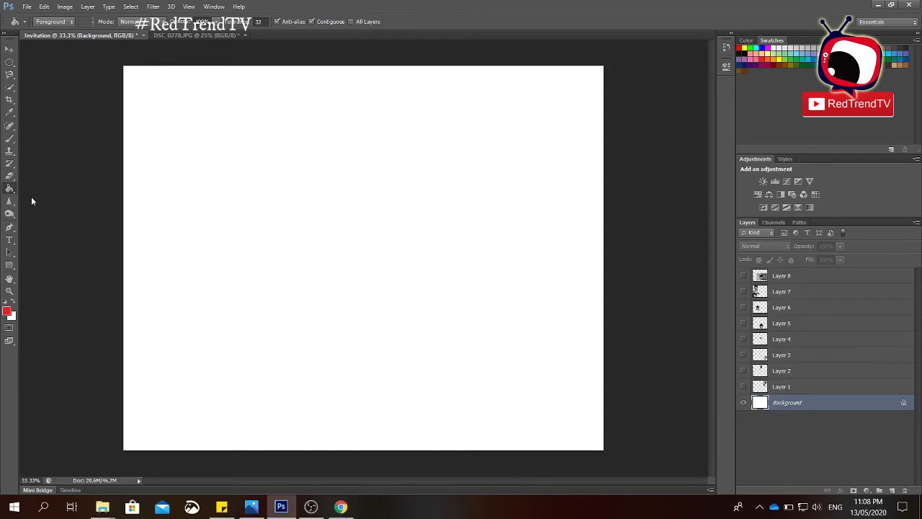
left_click(318, 189)
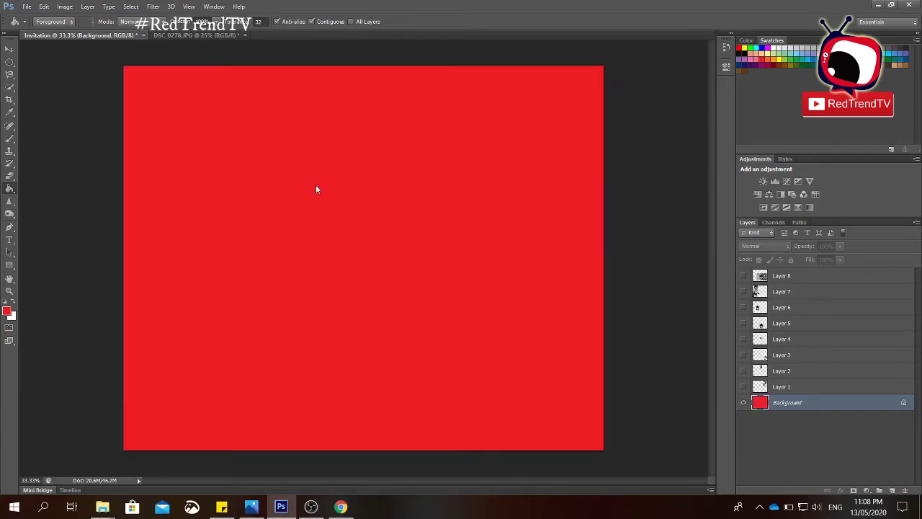
left_click(802, 65)
left_click(433, 207)
left_click(778, 61)
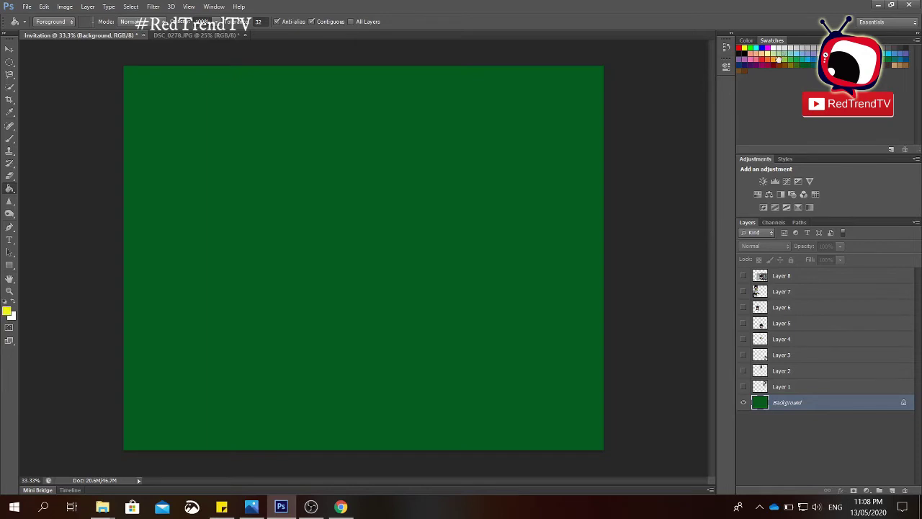
left_click(444, 171)
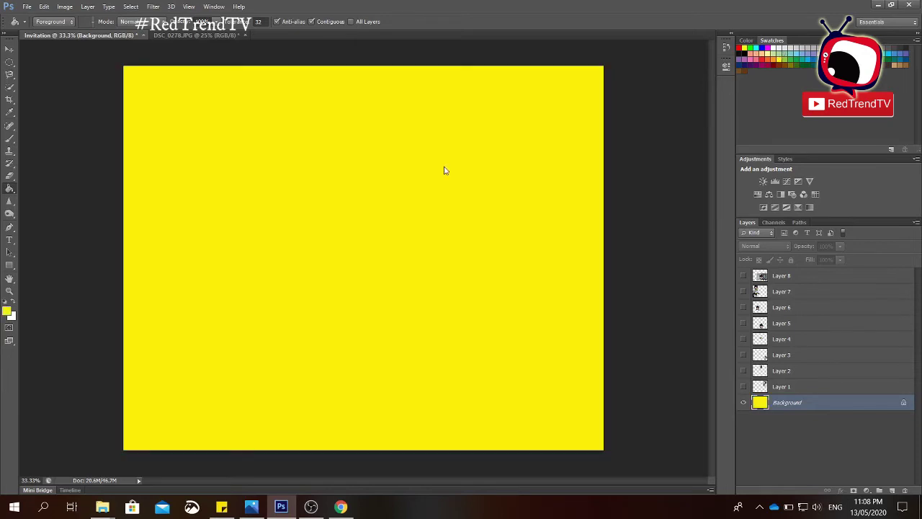
Step: Draw yellow-to-white gradients across the Background layer with the Gradient tool, downward, sideways and downward again
right_click(9, 189)
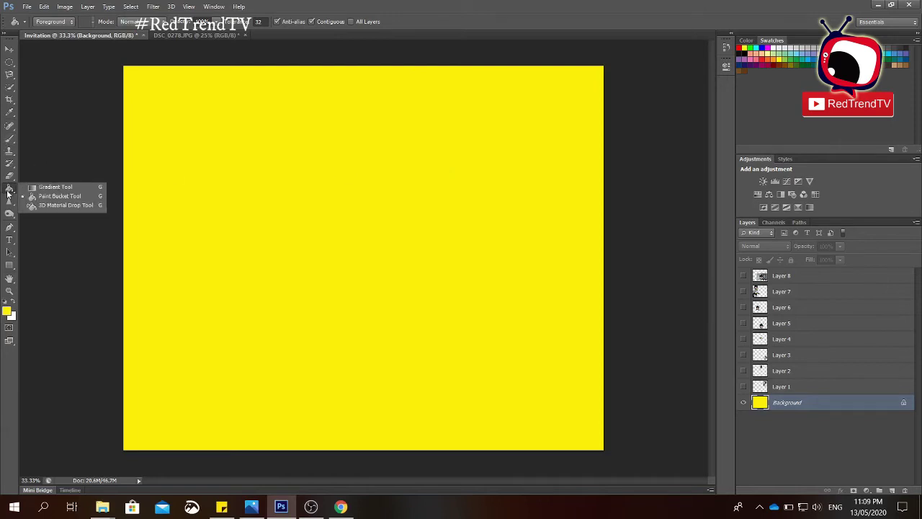
left_click(53, 188)
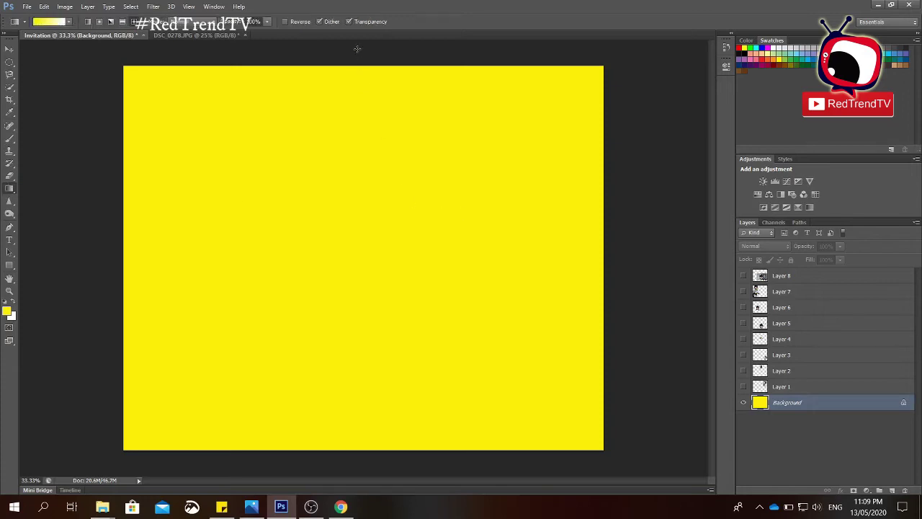
left_click_drag(356, 80, 359, 469)
left_click_drag(74, 264, 640, 265)
left_click_drag(383, 59, 387, 462)
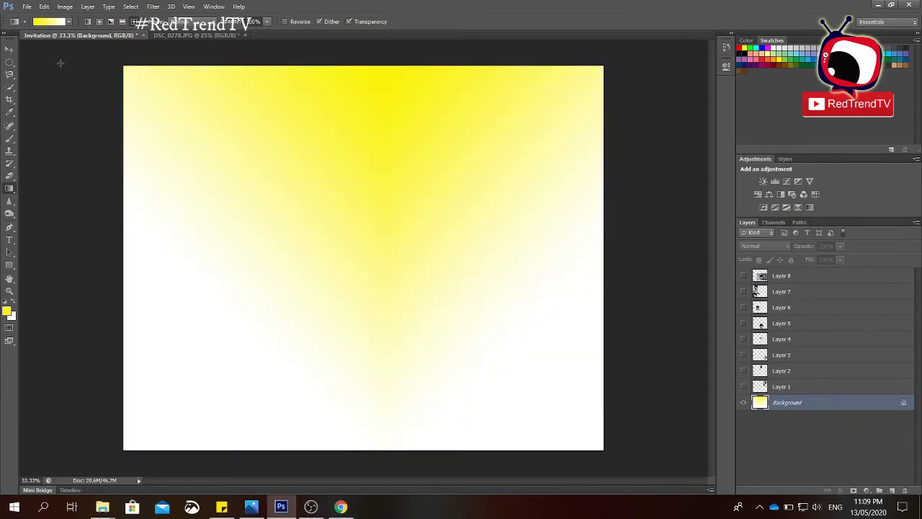
Step: Open the gradient for editing and change its white end stop to light red
left_click(69, 22)
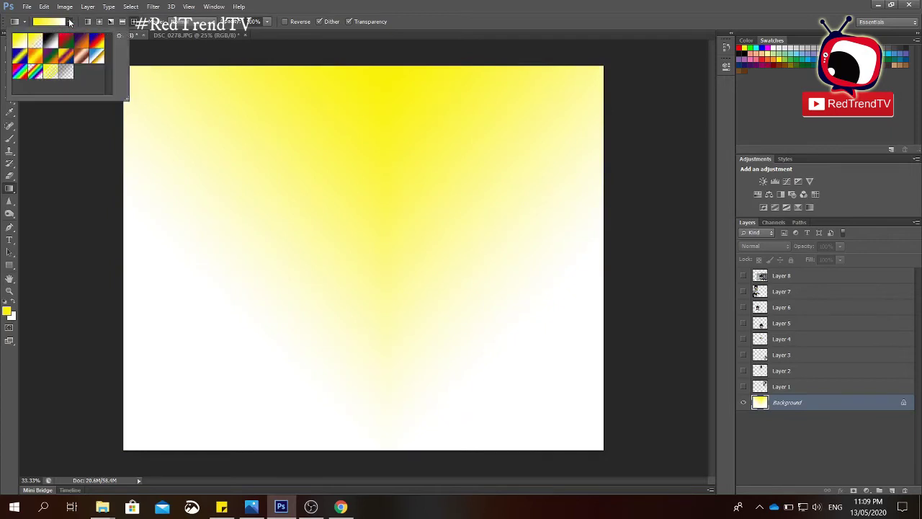
left_click(69, 23)
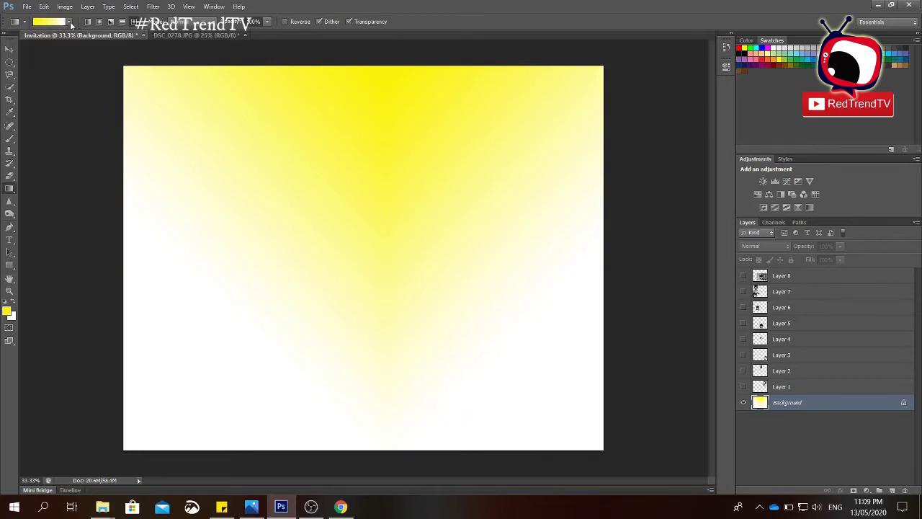
left_click(70, 23)
left_click(69, 24)
left_click(49, 21)
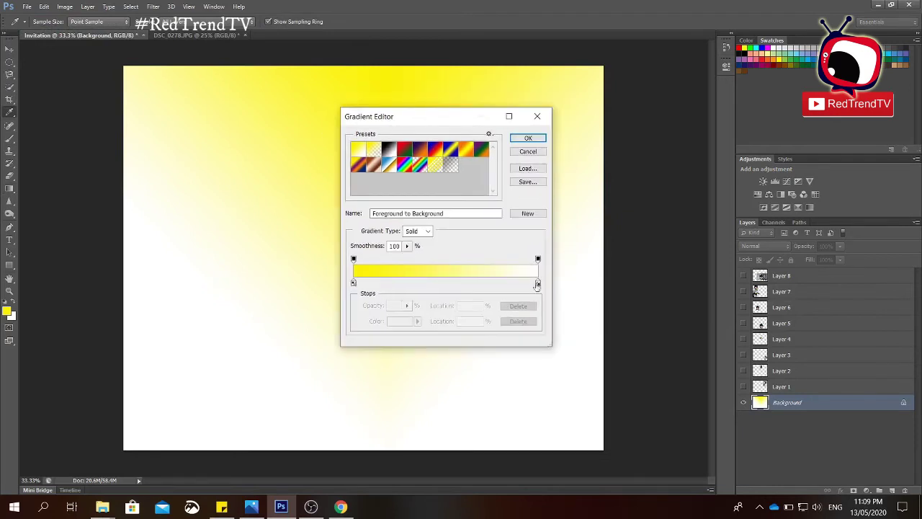
double_click(537, 283)
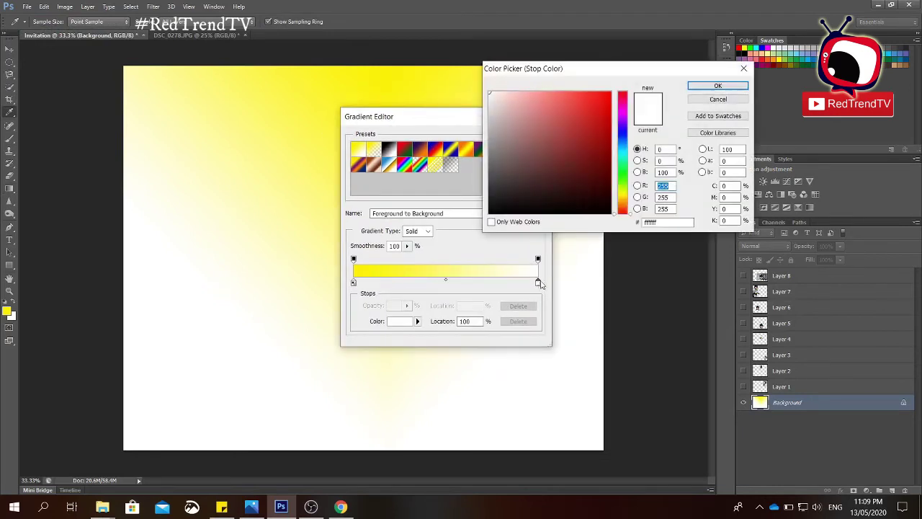
left_click(577, 94)
left_click(717, 85)
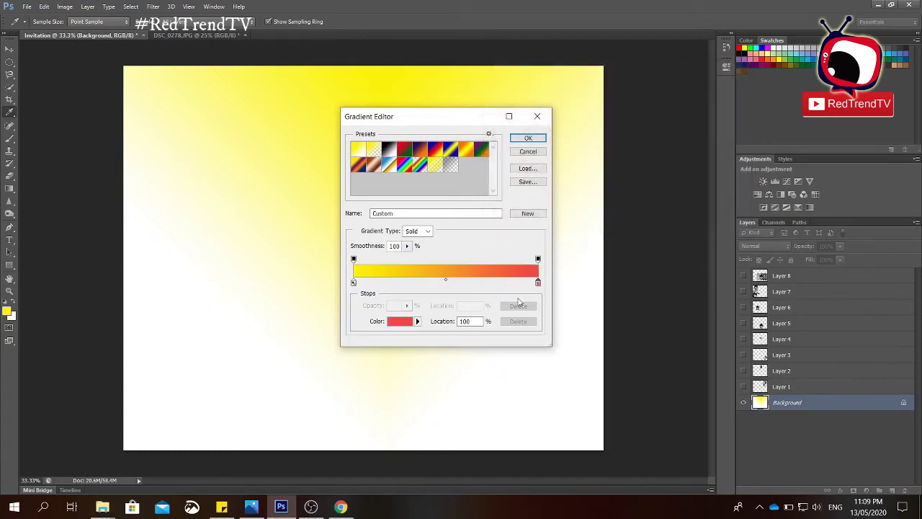
Step: Add a teal colour stop at 54% to the gradient and draw the gradient from top to bottom over the Background layer
left_click(453, 282)
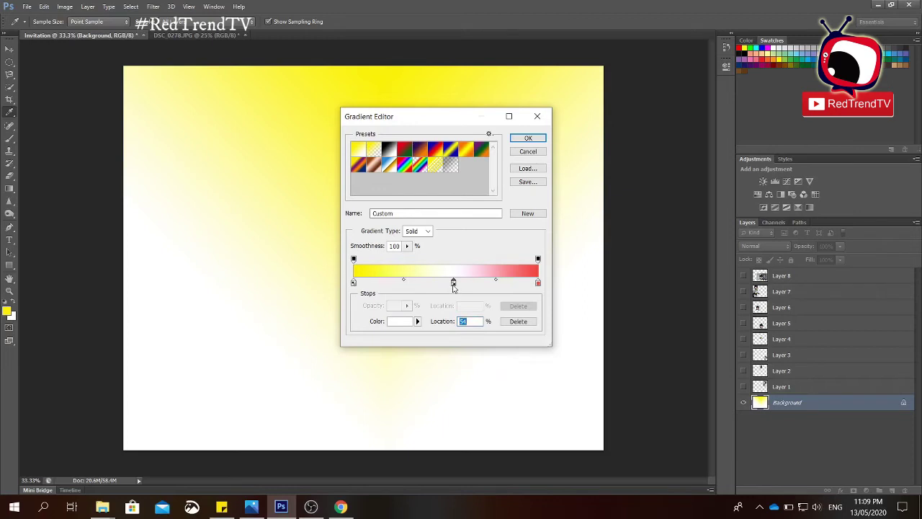
double_click(453, 283)
left_click(624, 153)
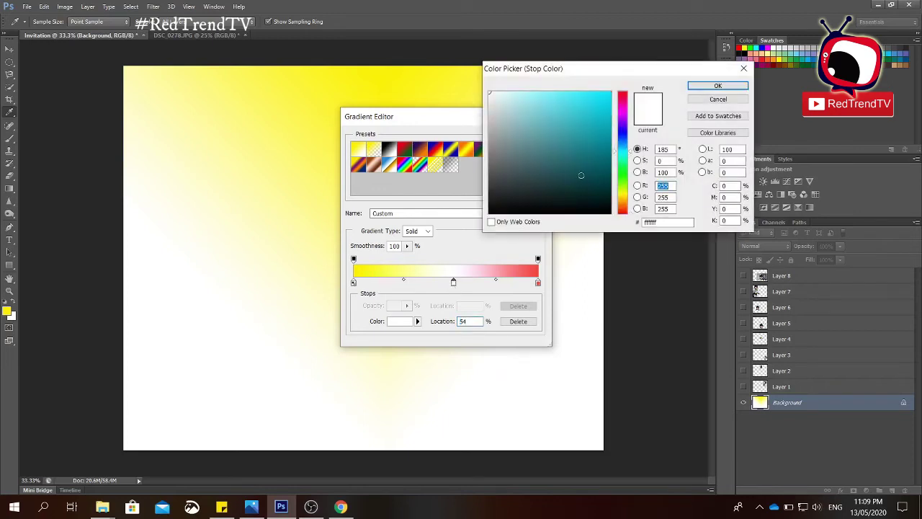
left_click(562, 119)
left_click(718, 86)
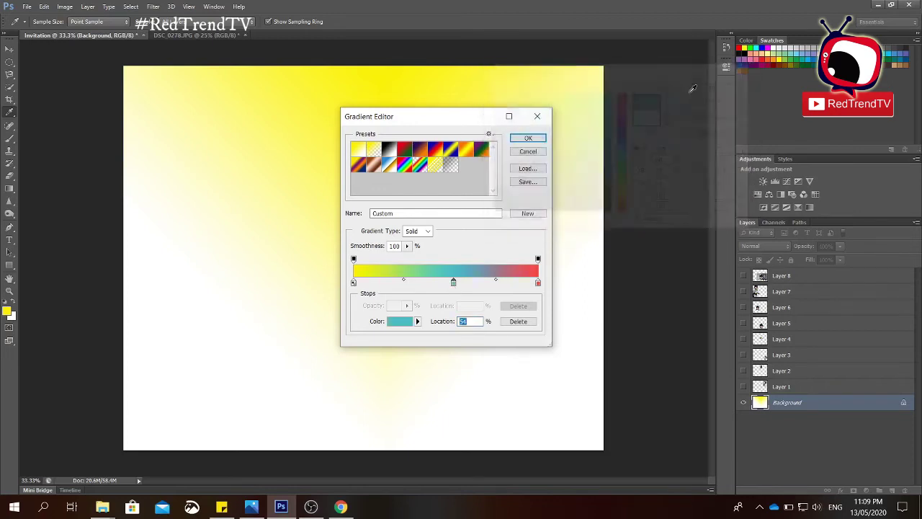
left_click(526, 138)
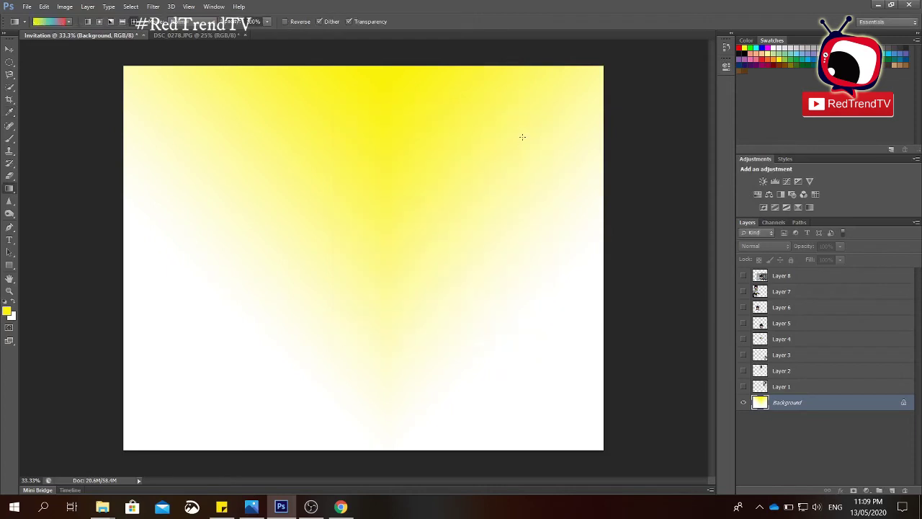
left_click_drag(370, 50, 360, 471)
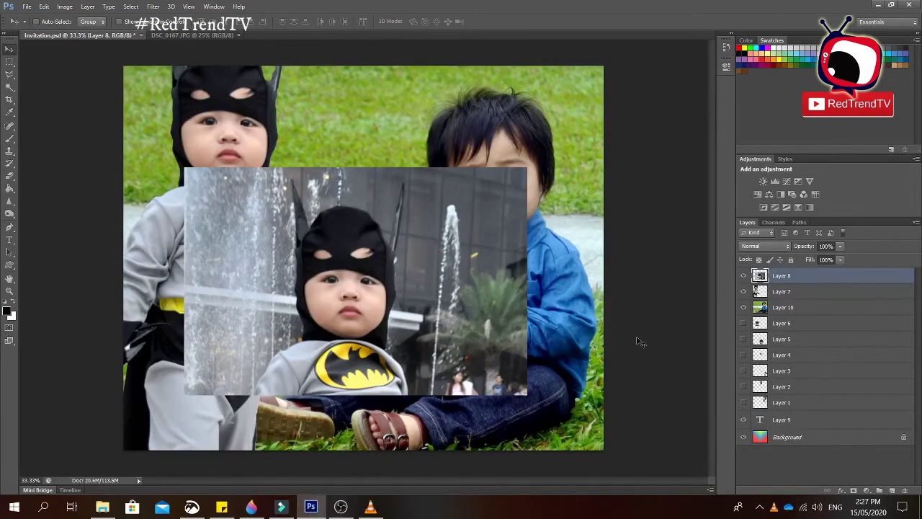
left_click(778, 295)
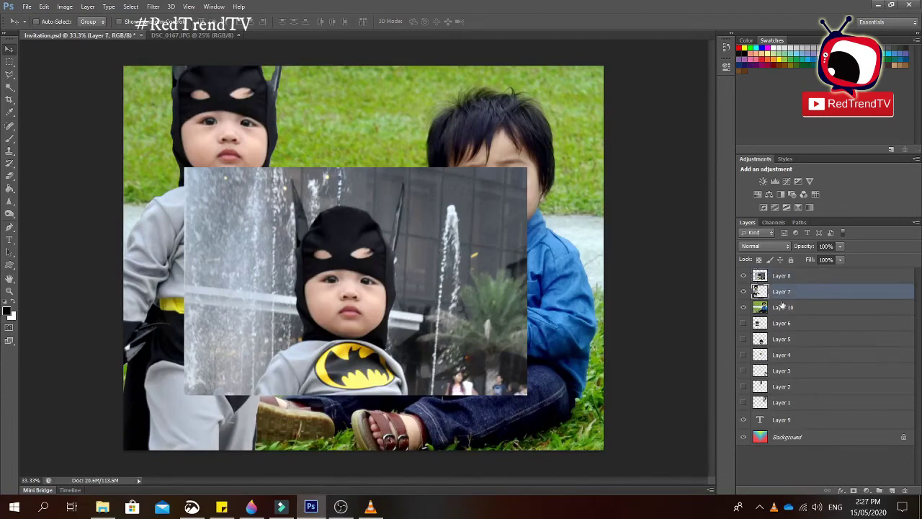
left_click(783, 307)
left_click(783, 291)
left_click(783, 277)
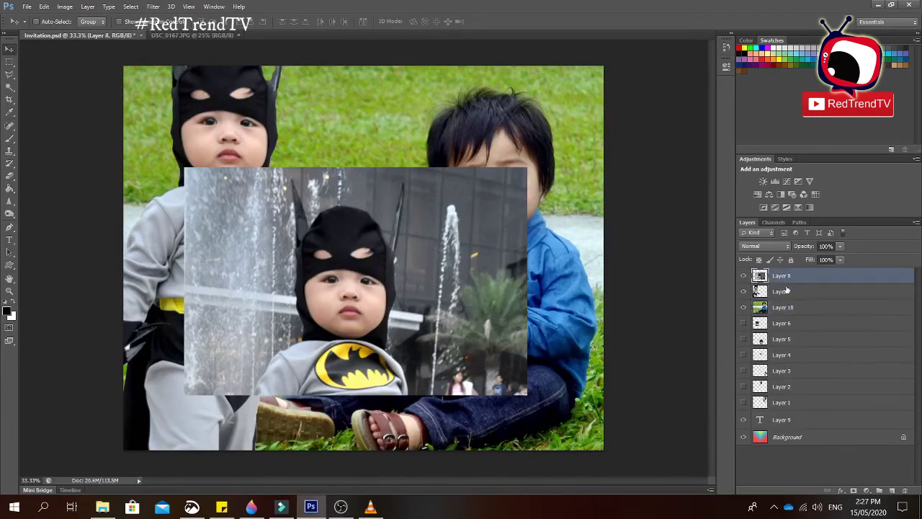
left_click(786, 292)
left_click(792, 310)
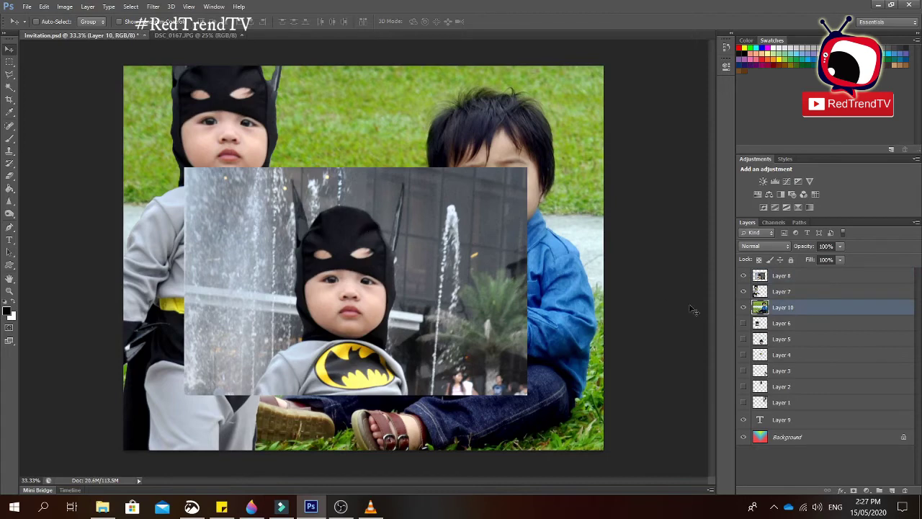
Step: Erase freehand strokes across the photo on Layer 8 with the Eraser tool, and hide and show the layer once to compare
left_click(785, 279)
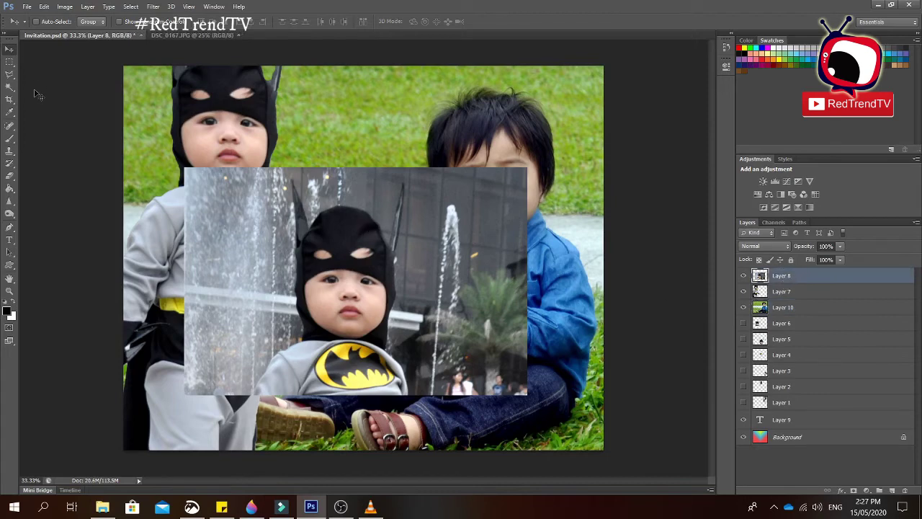
left_click(10, 179)
right_click(10, 179)
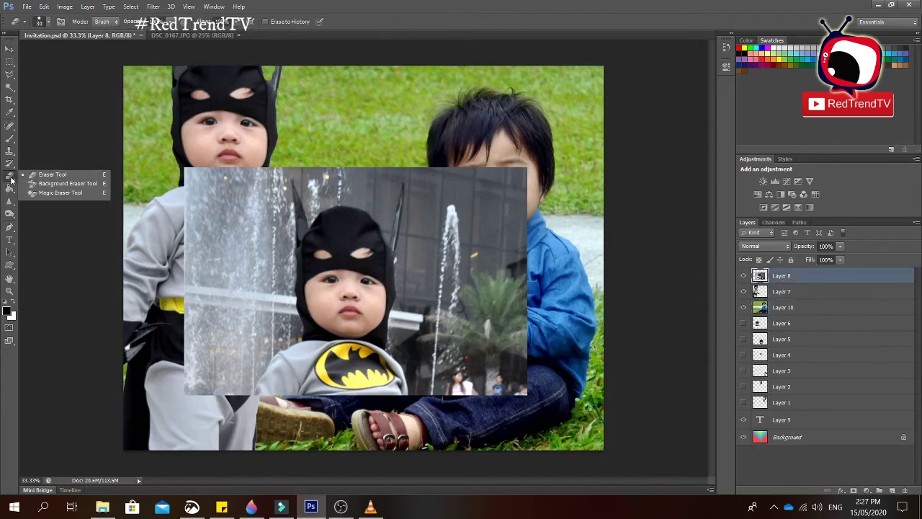
left_click(30, 176)
left_click_drag(336, 230, 371, 304)
mouse_move(415, 254)
left_mouse_down()
mouse_move(303, 289)
mouse_move(338, 238)
mouse_move(317, 311)
left_mouse_up()
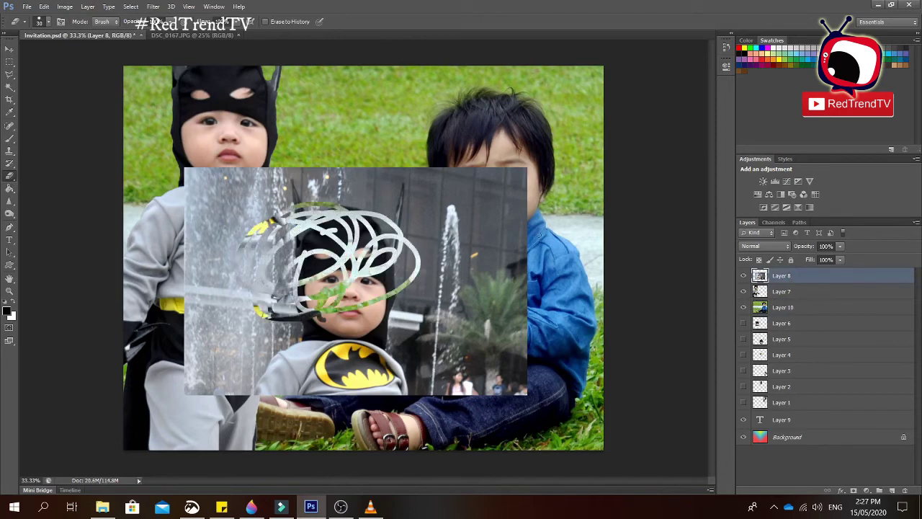
mouse_move(500, 306)
left_mouse_down()
mouse_move(421, 265)
mouse_move(194, 335)
mouse_move(403, 329)
left_mouse_up()
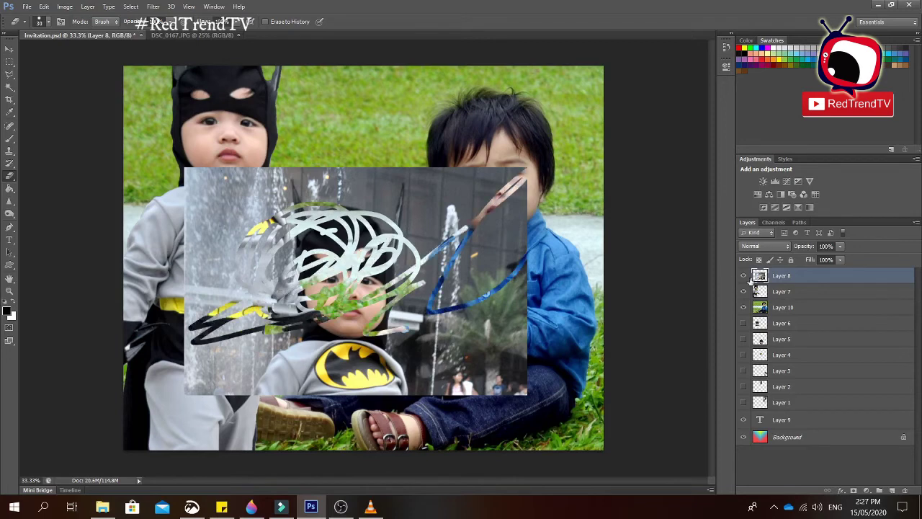
left_click(744, 275)
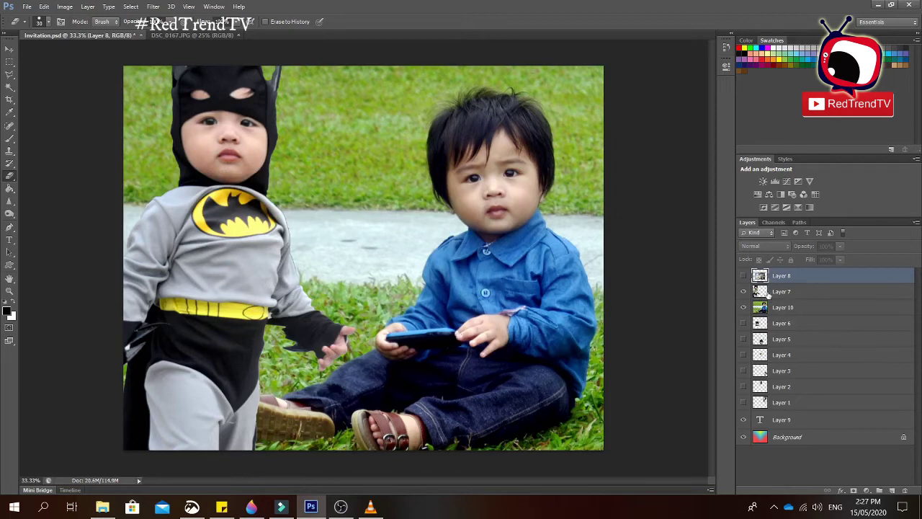
left_click(744, 276)
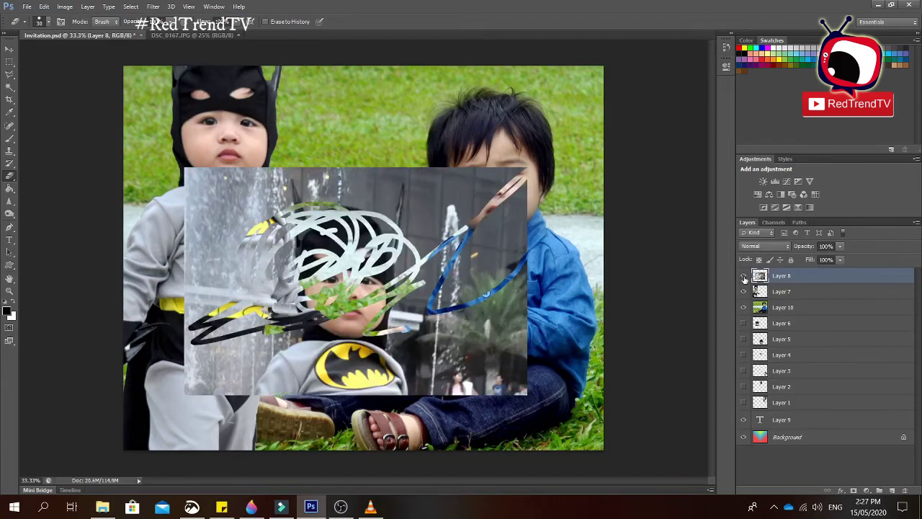
Step: Move the partly erased Layer 8 photo around over the two photos beneath it, and hide Layer 8
left_click(9, 48)
mouse_move(274, 257)
left_mouse_down()
mouse_move(367, 289)
mouse_move(270, 192)
mouse_move(265, 216)
left_mouse_up()
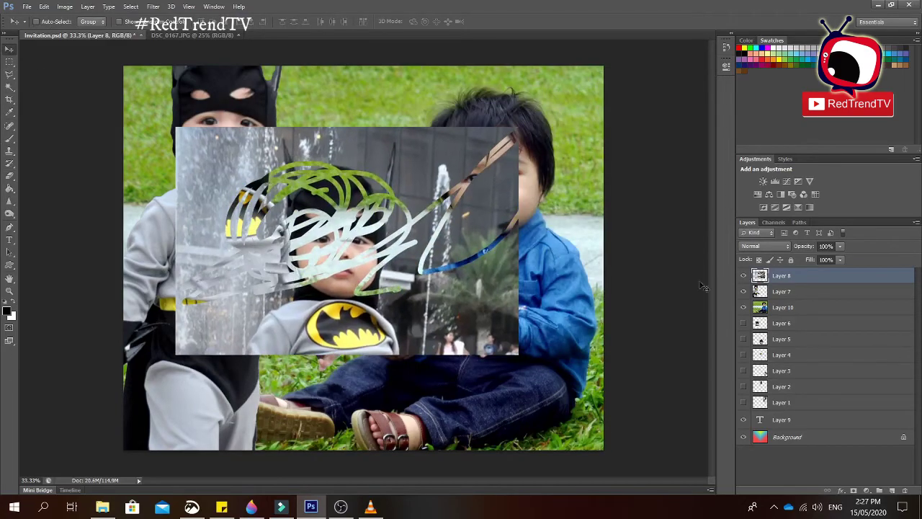
left_click(795, 286)
left_click(795, 278)
left_click_drag(394, 240, 497, 315)
mouse_move(499, 273)
left_mouse_down()
mouse_move(478, 314)
mouse_move(488, 306)
left_mouse_up()
left_click(744, 275)
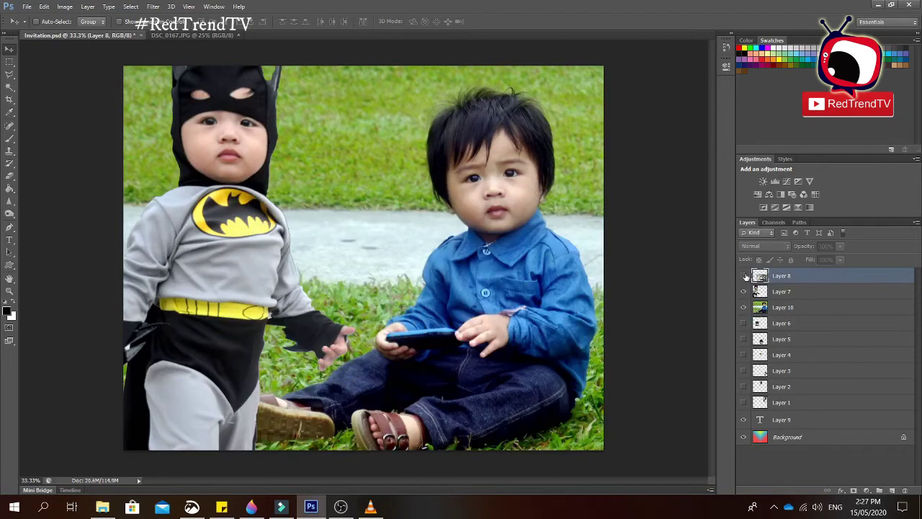
left_click(799, 291)
left_click(799, 279)
left_click(802, 307)
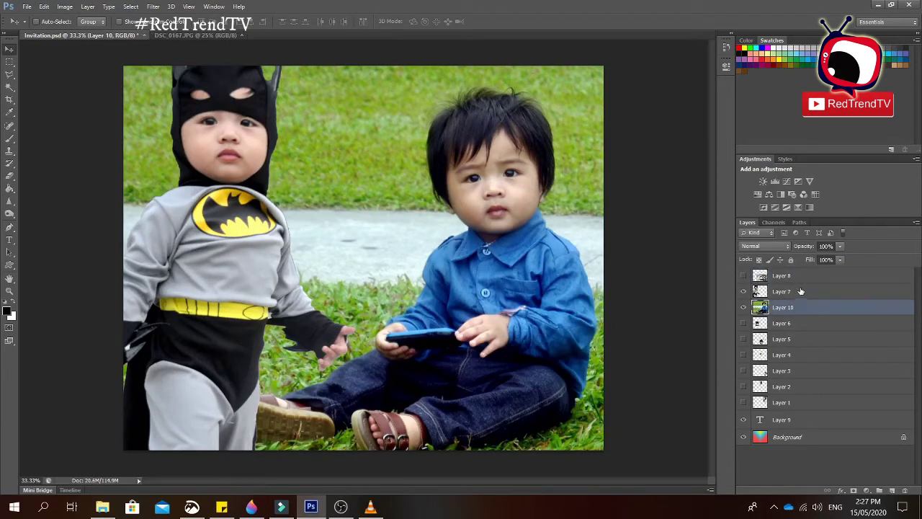
left_click(799, 292)
left_click(796, 276)
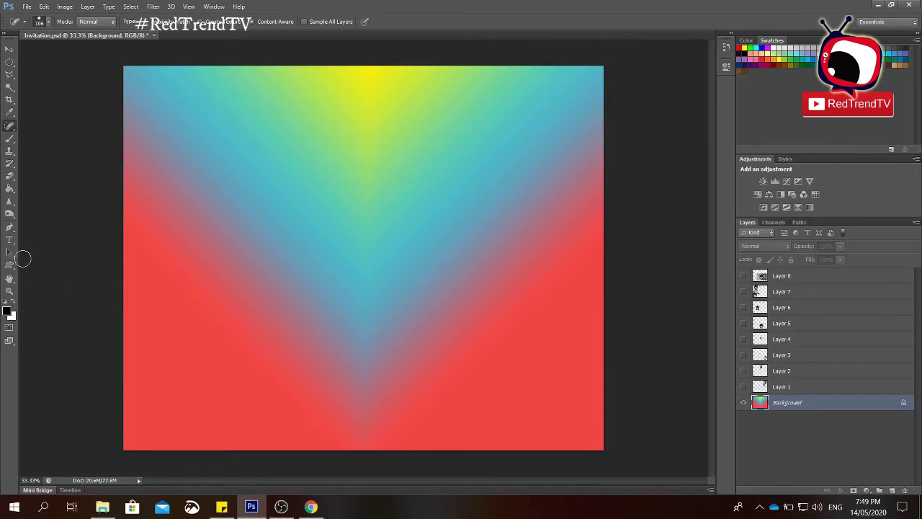
Step: Create a horizontal text box across the upper half of the invitation and enter "Hello World"
left_click(9, 241)
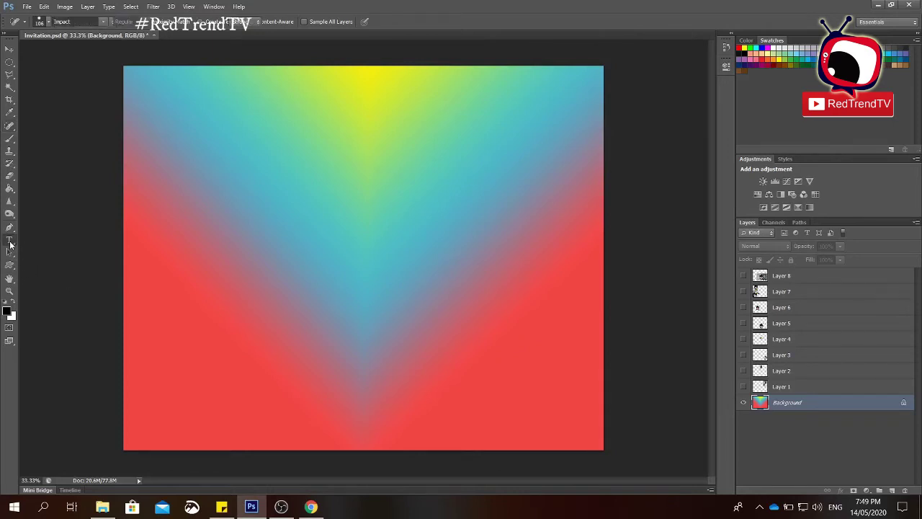
right_click(9, 242)
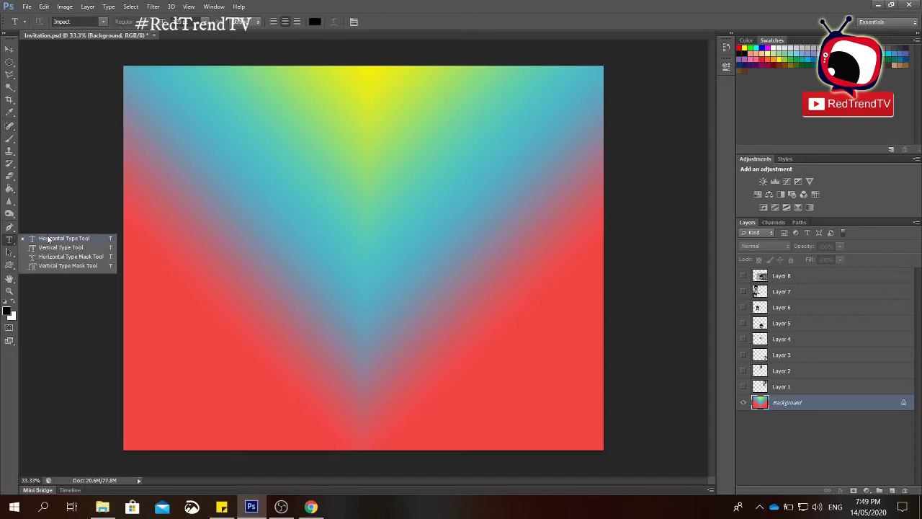
left_click(49, 241)
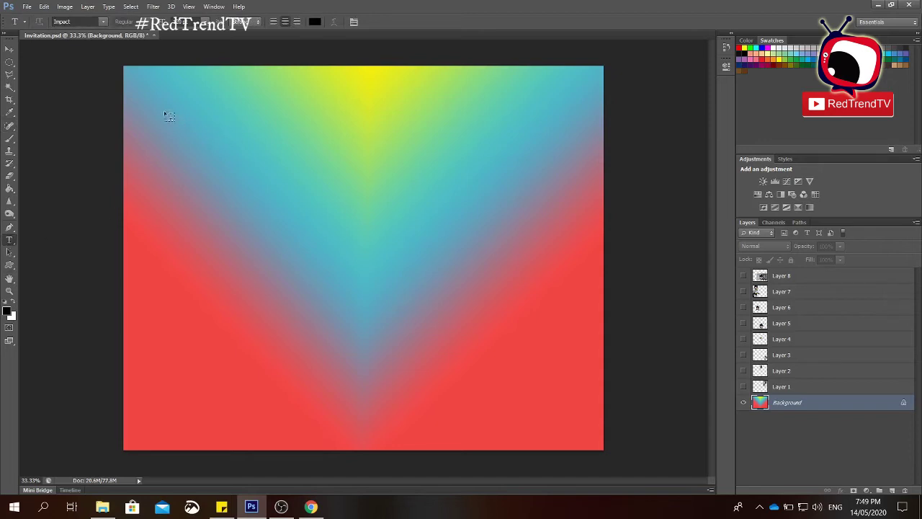
left_click_drag(164, 108, 581, 276)
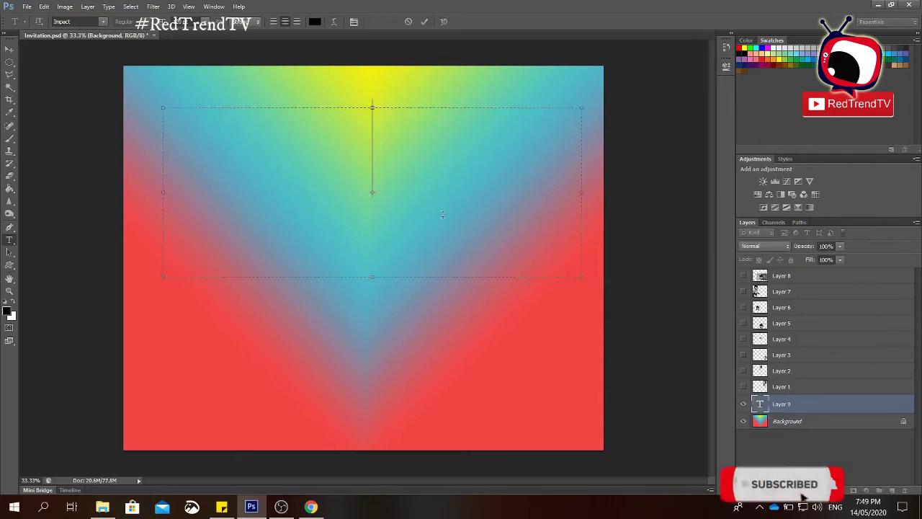
type("Hello World")
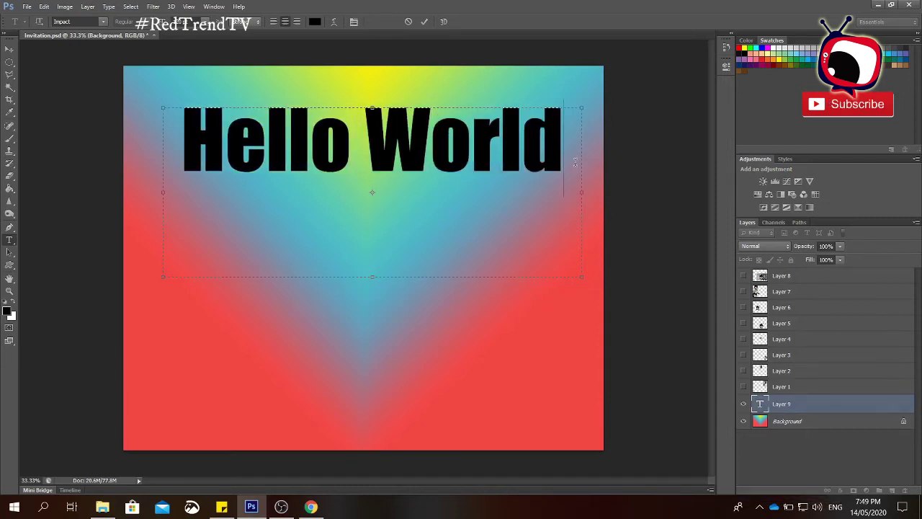
Step: Select the whole Hello World text and set its font to Cooper Black
key("shift+Left")
key("shift+Left")
key("shift+Left")
left_click_drag(429, 167, 177, 167)
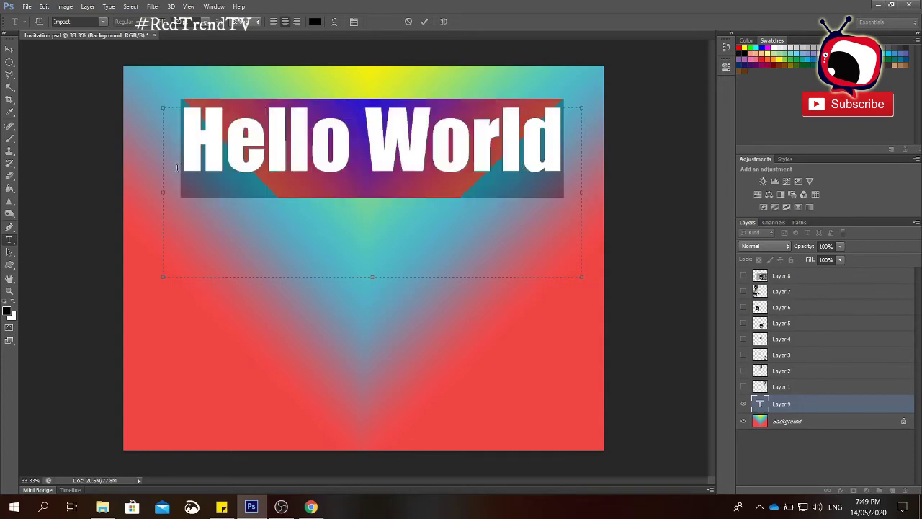
left_click(103, 22)
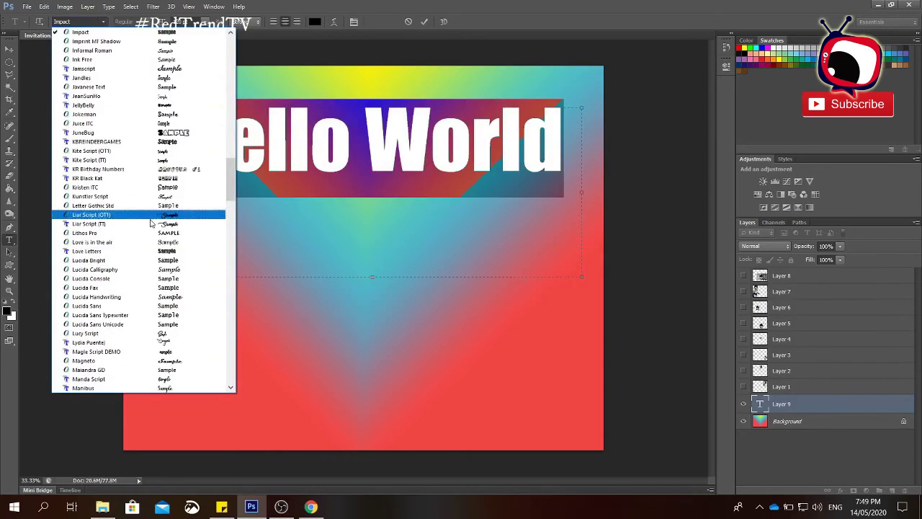
scroll(155, 242, "up", 20)
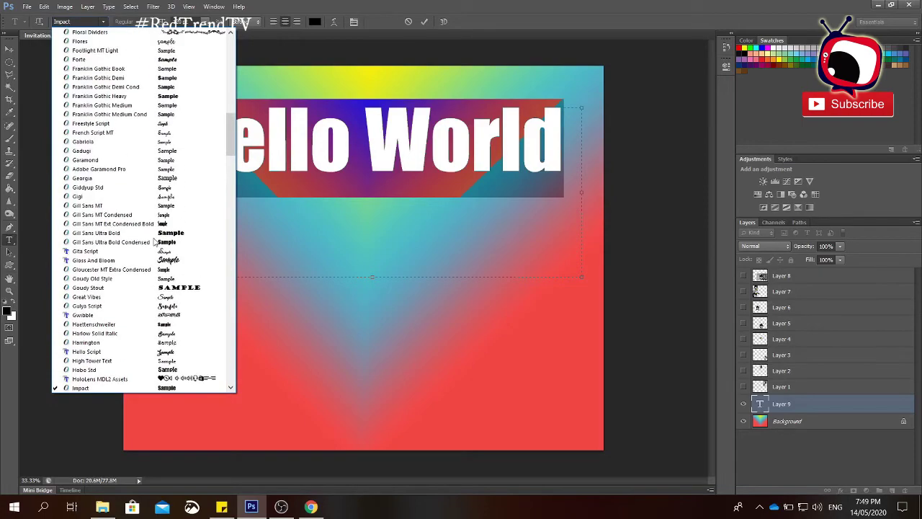
scroll(155, 242, "up", 2)
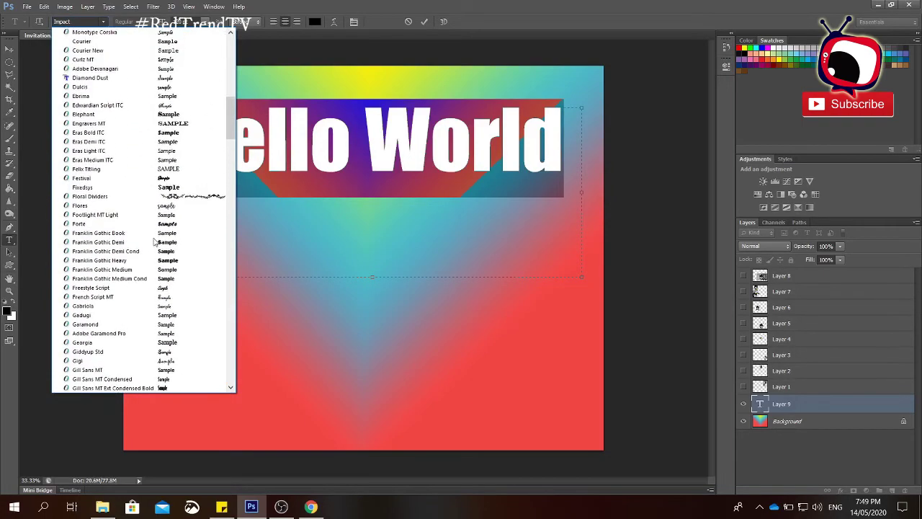
scroll(155, 242, "up", 4)
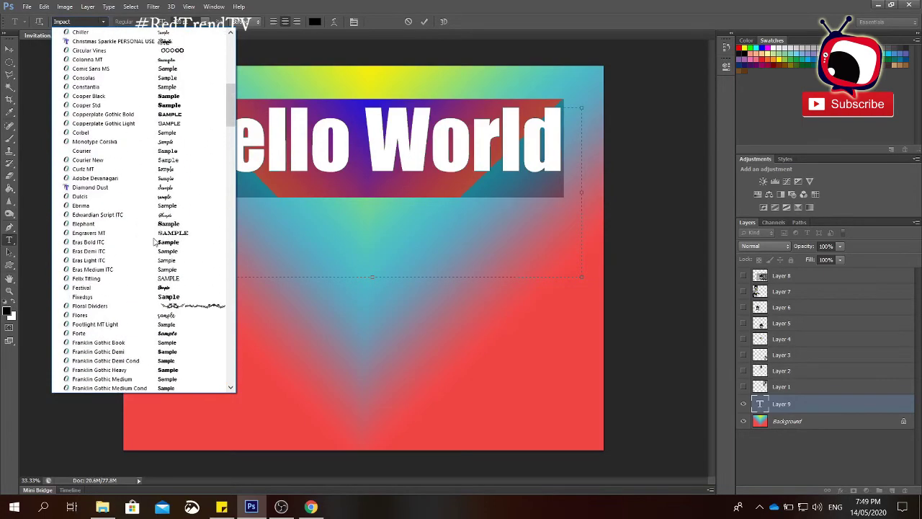
scroll(155, 242, "up", 2)
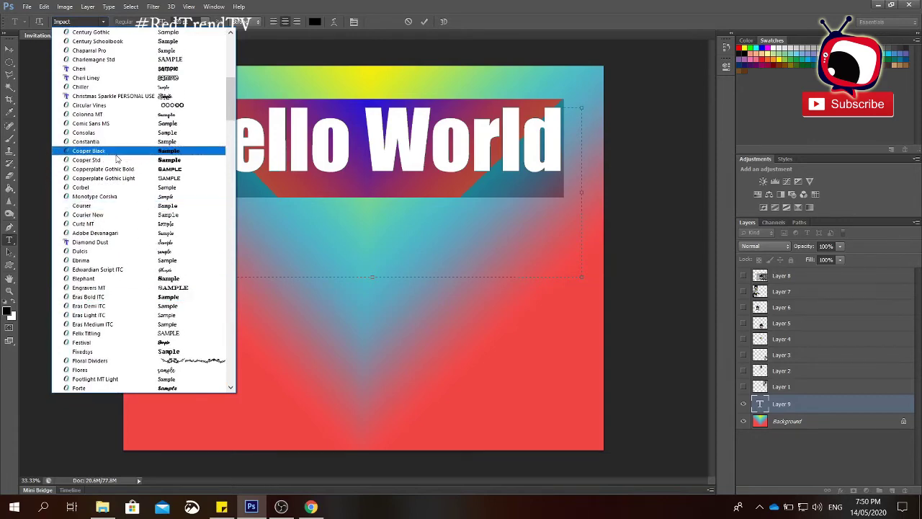
left_click(117, 151)
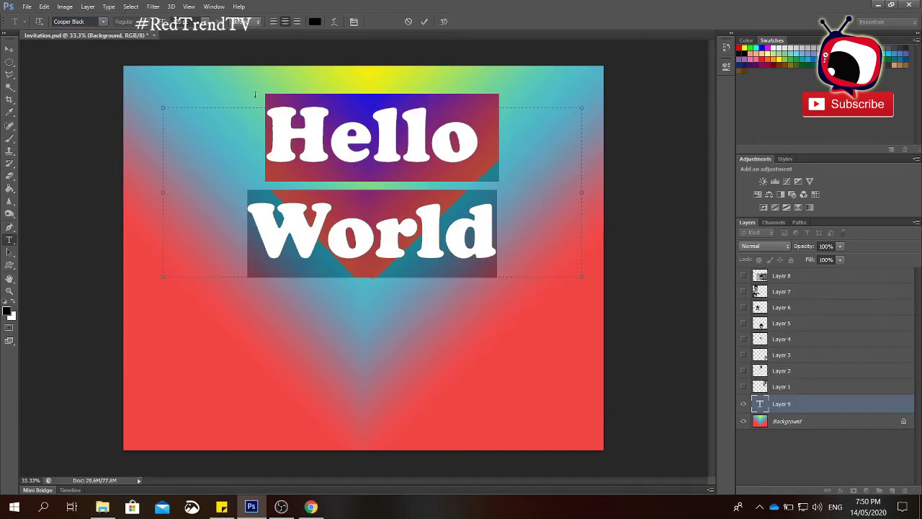
Step: Set the Hello World text size to 48 pt, then to 120 pt, and commit the text
left_click(205, 24)
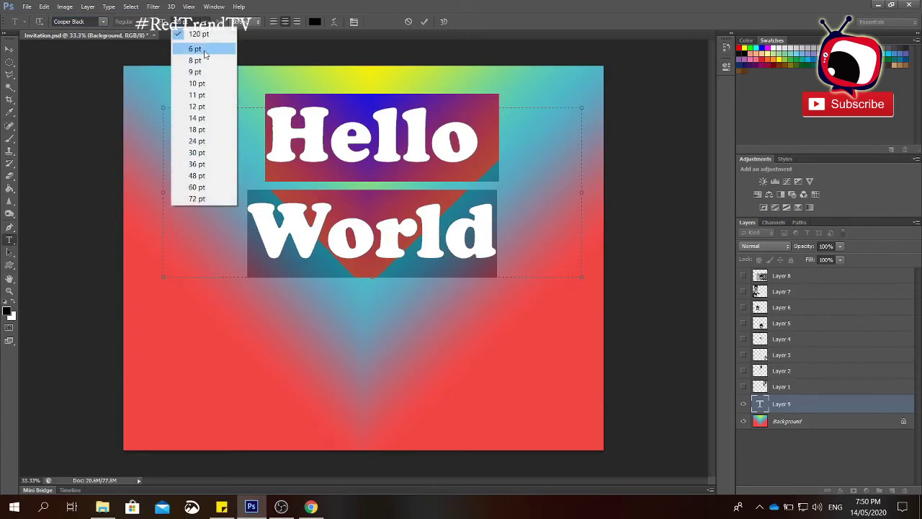
left_click(207, 175)
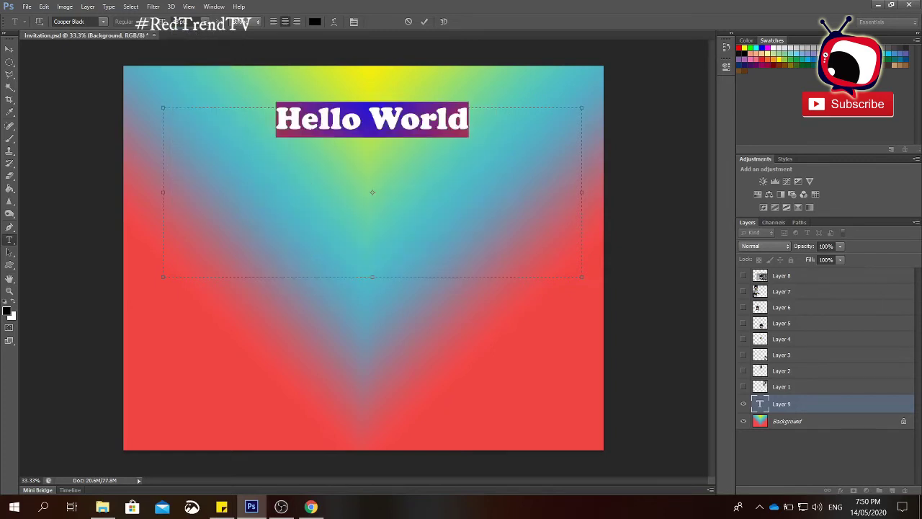
left_click(204, 25)
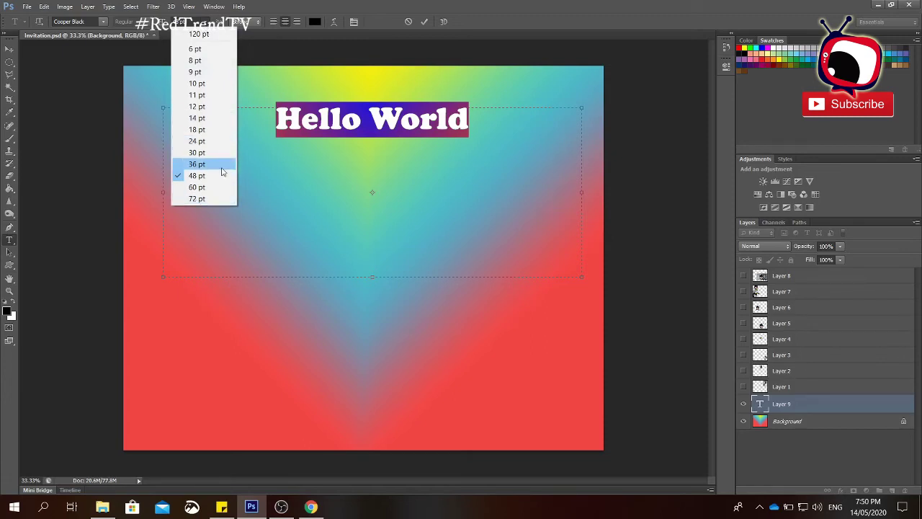
left_click(183, 22)
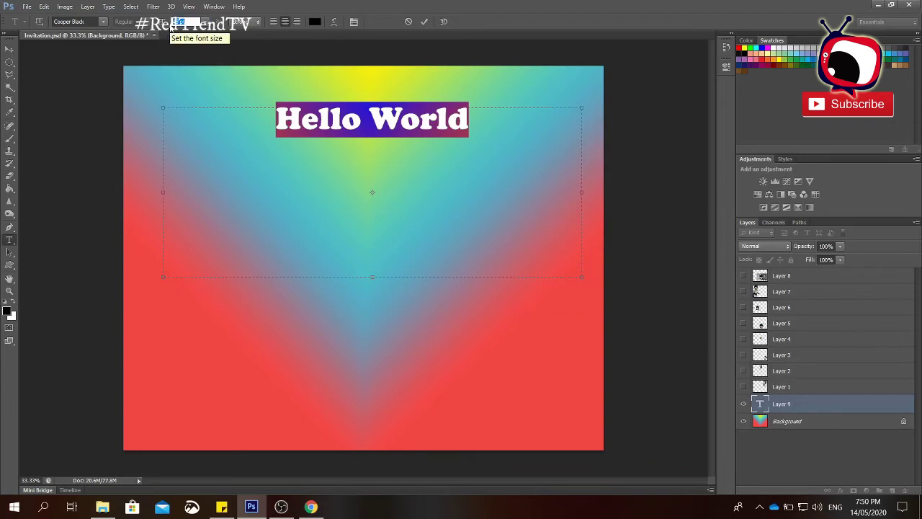
type("72")
key("Return")
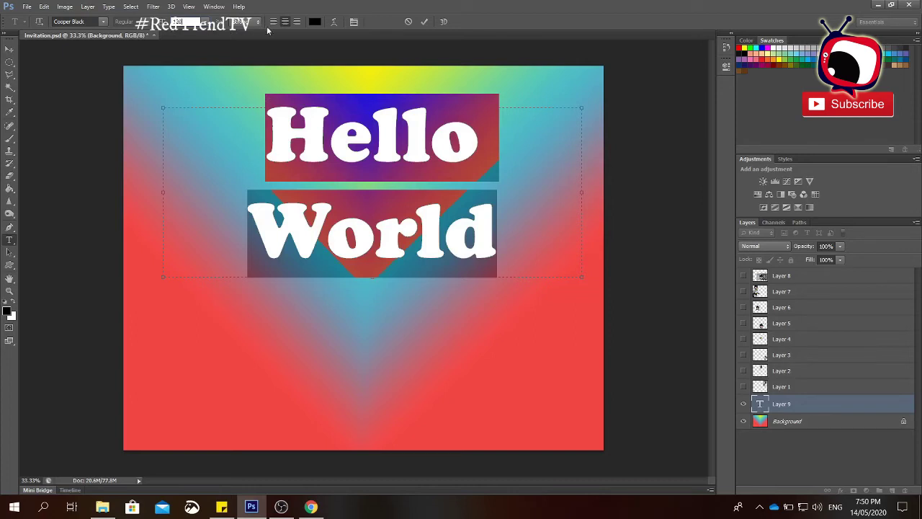
left_click(424, 22)
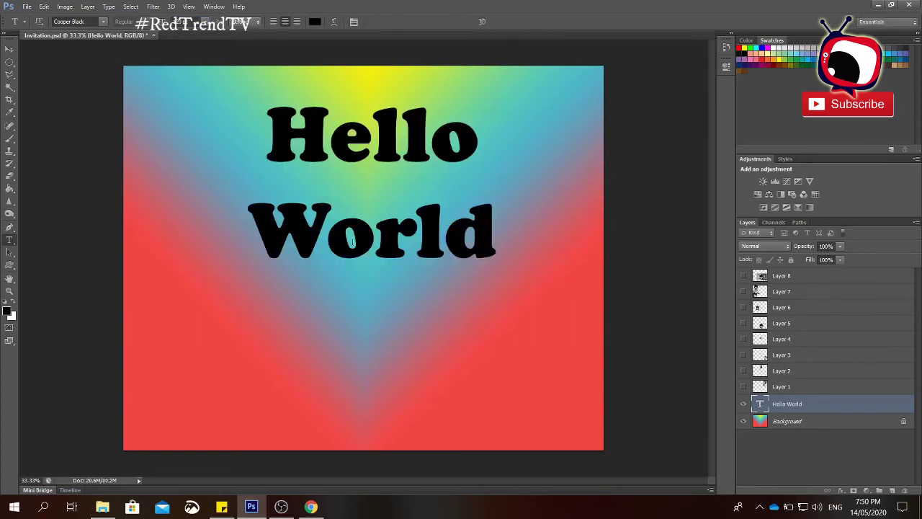
Step: Move the Hello World text slightly down and to the left on the invitation
left_click(9, 48)
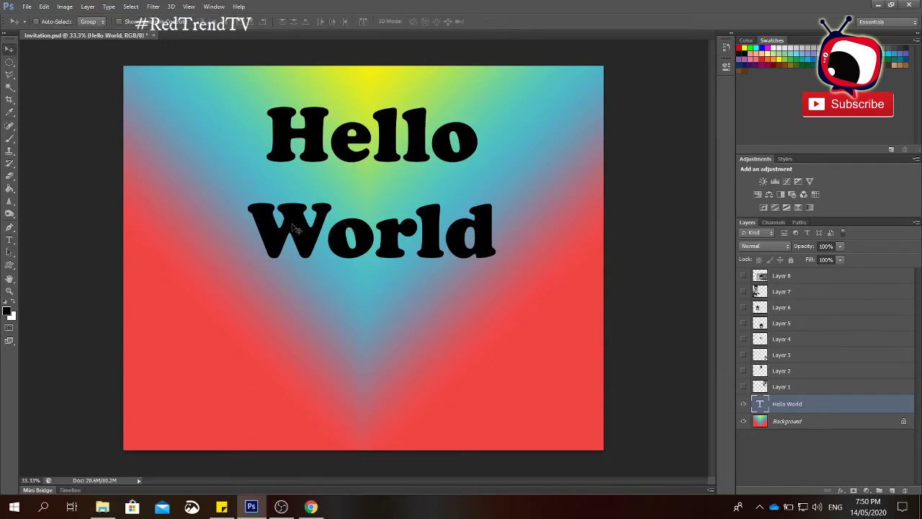
left_click_drag(301, 231, 284, 258)
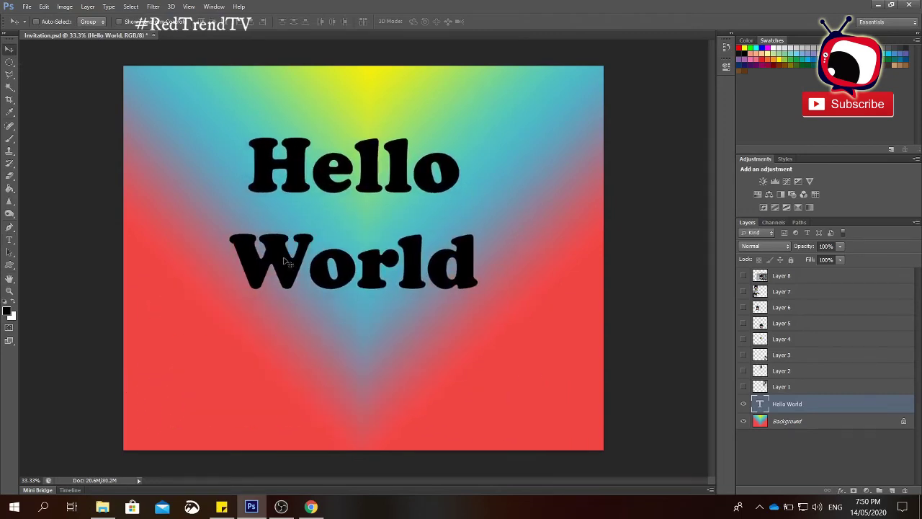
Step: Reopen the Hello World text for editing and select only the word Hello
double_click(760, 404)
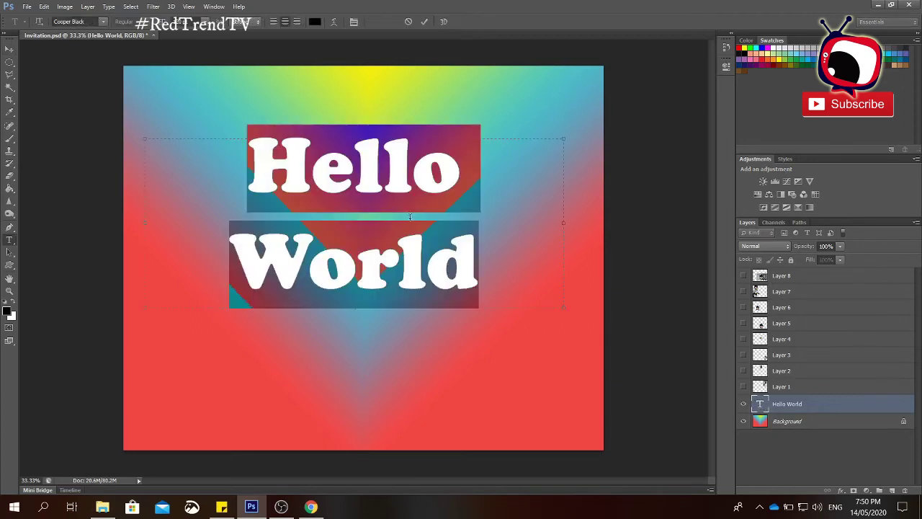
left_click(416, 231)
left_click_drag(541, 271, 245, 177)
left_click(508, 233)
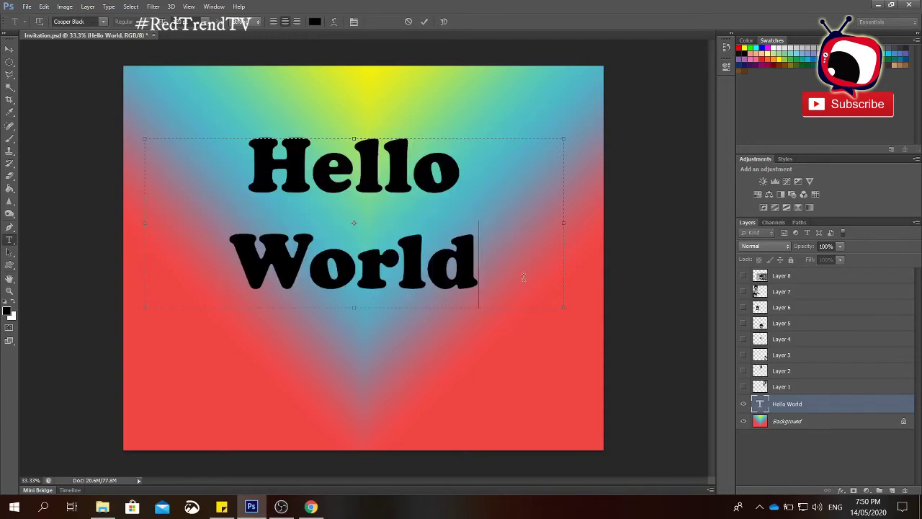
left_click_drag(508, 269, 247, 187)
left_click(432, 213)
left_click_drag(499, 189, 245, 159)
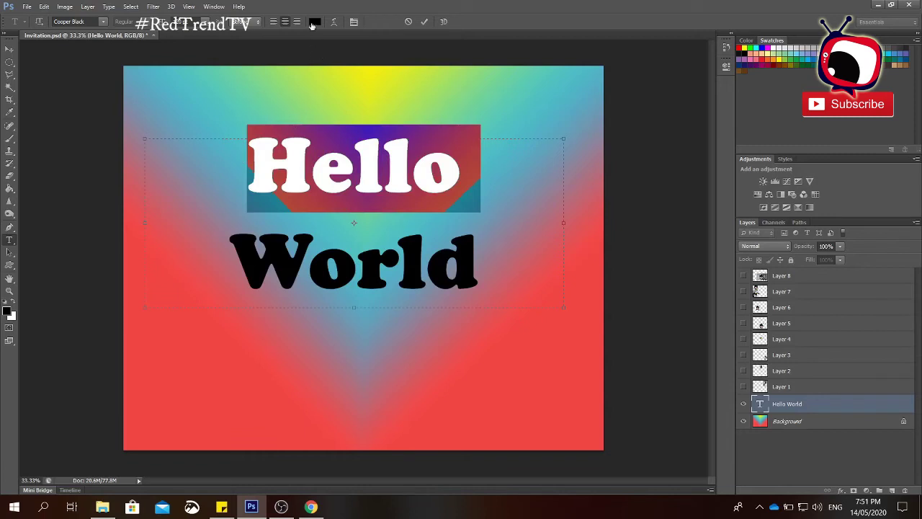
Step: Try red, green and orange text colors on Hello and set it to dark red #890823
left_click(314, 23)
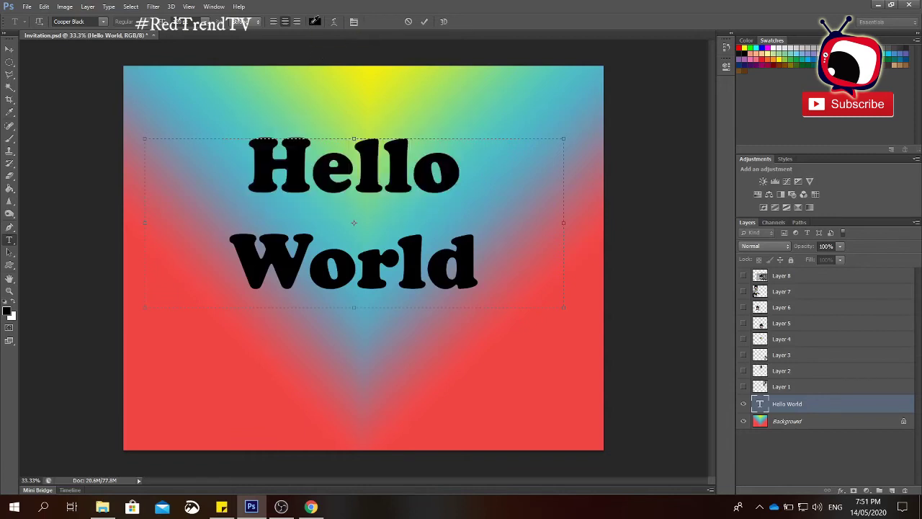
left_click(582, 151)
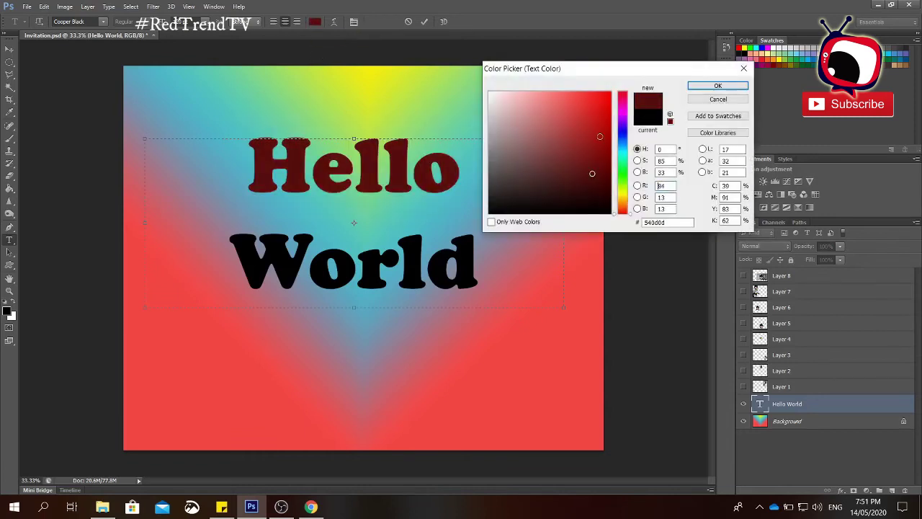
left_click(599, 128)
left_click(623, 160)
left_click(623, 185)
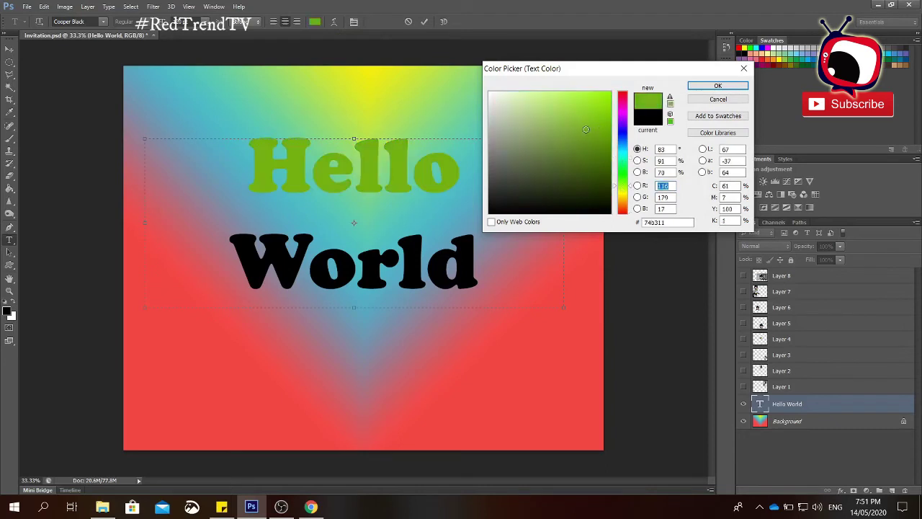
left_click(581, 100)
left_click(628, 209)
left_click(624, 98)
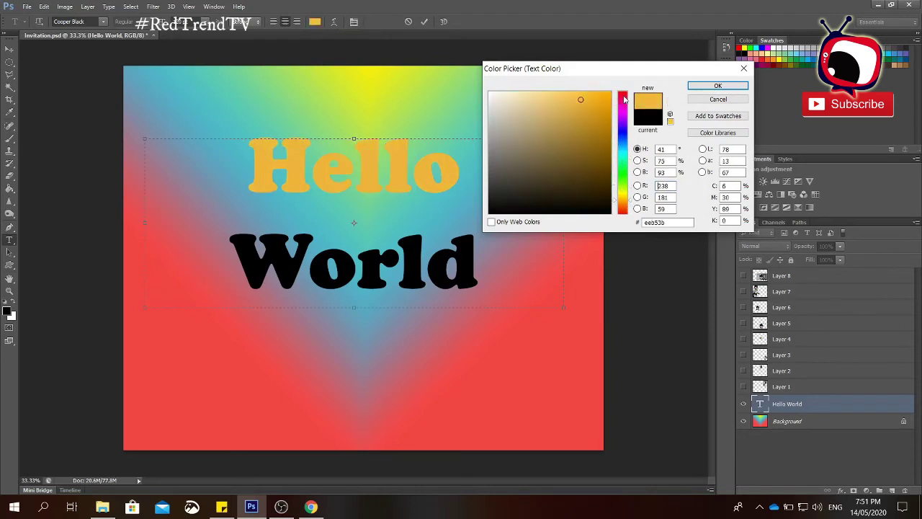
left_click(604, 146)
left_click(603, 173)
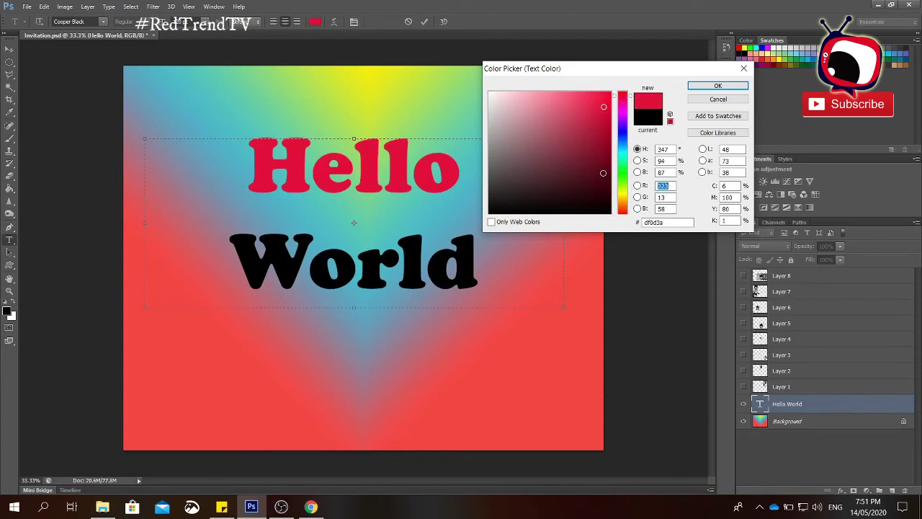
left_click(603, 148)
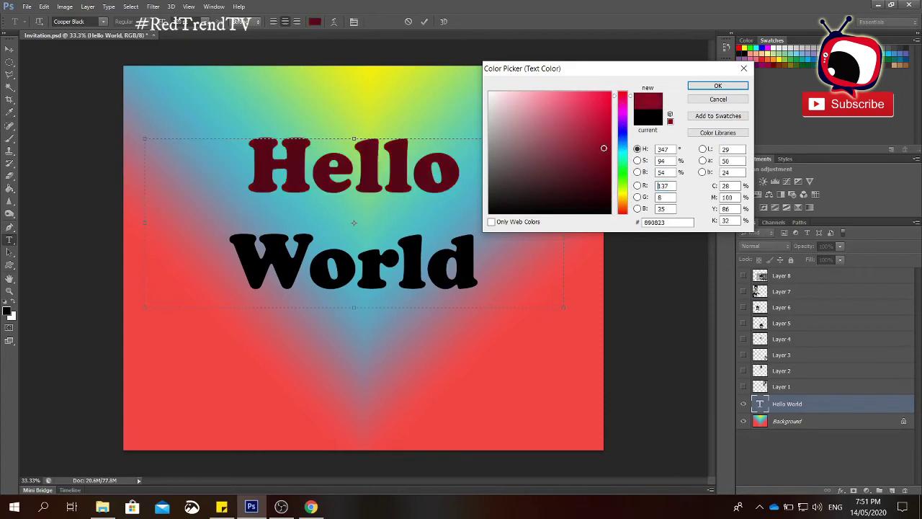
left_click(717, 86)
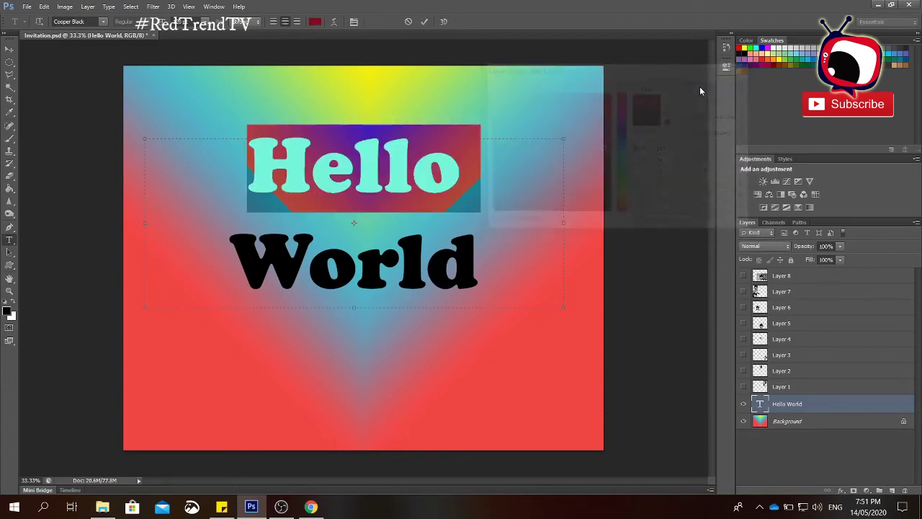
Step: Select the whole Hello World text, try left and right alignment, and return it to centered
left_click(462, 176)
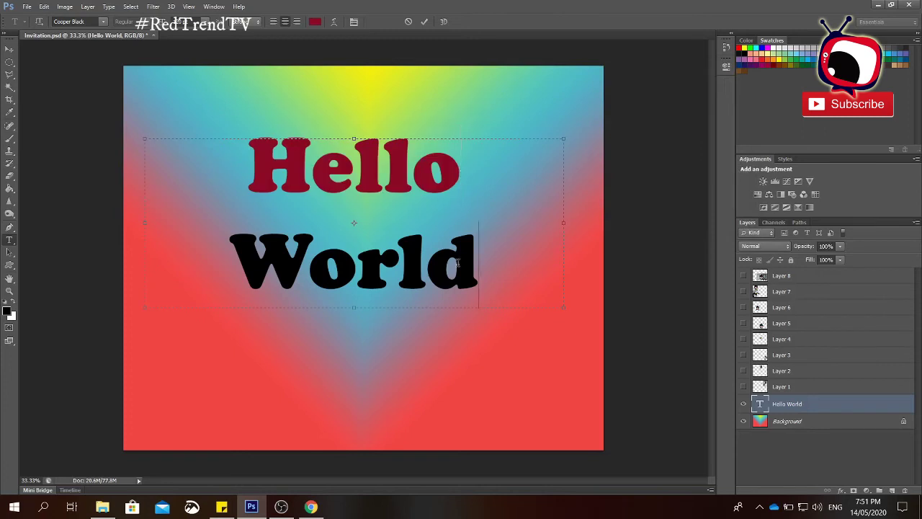
left_click_drag(478, 263, 219, 155)
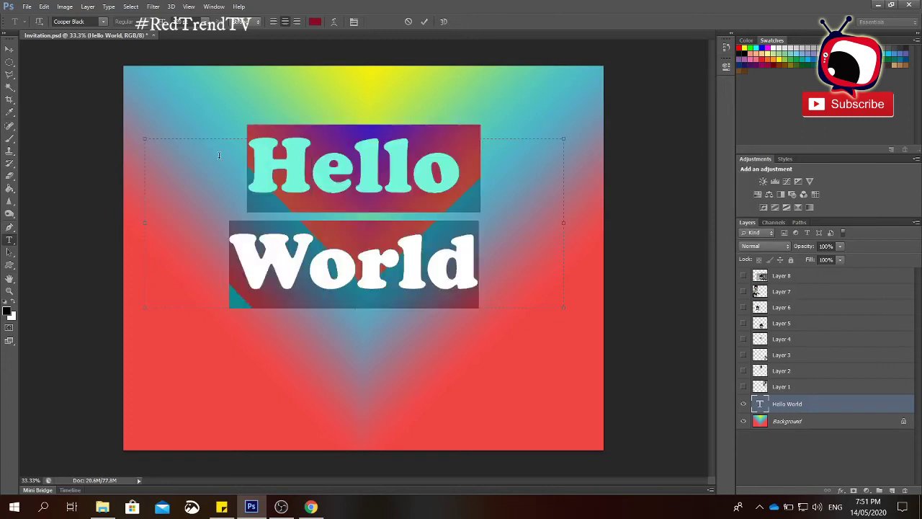
left_click(273, 22)
left_click(284, 22)
left_click(297, 21)
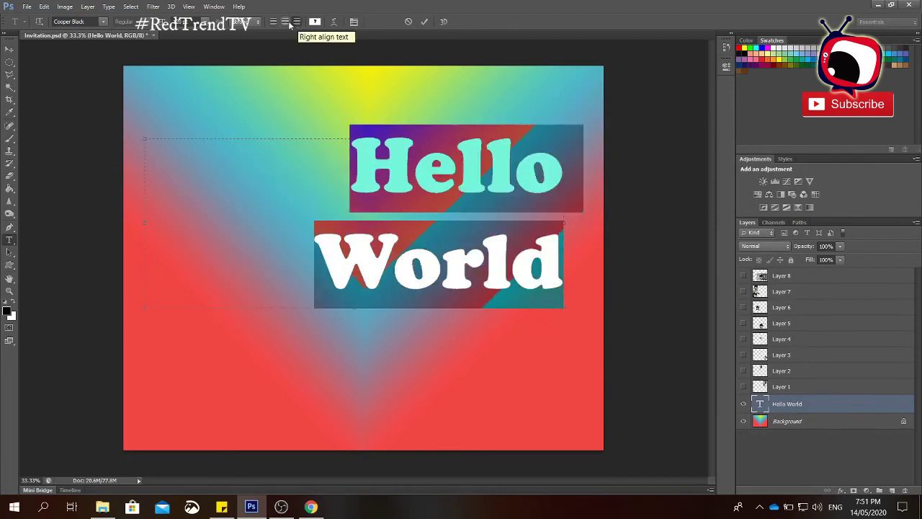
left_click(285, 22)
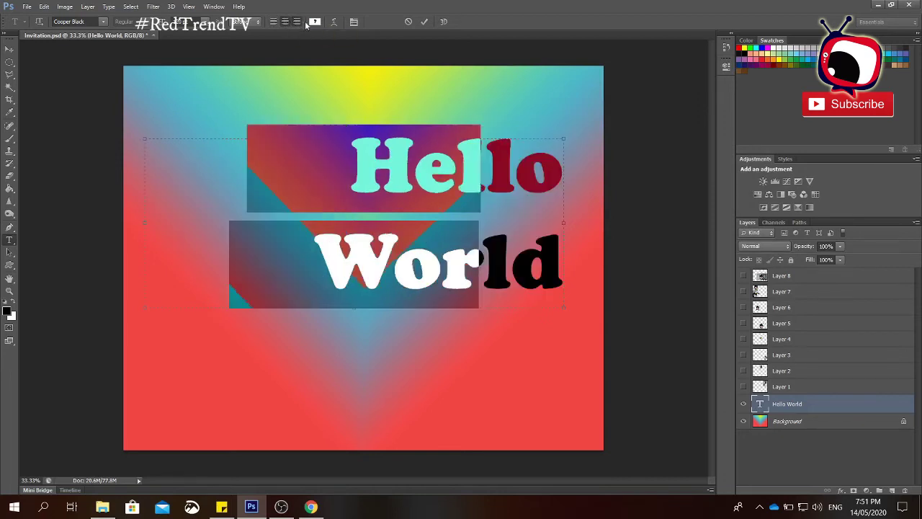
Step: Commit the text edit and move Hello World to the upper-left part of the invitation
left_click(425, 23)
key("v")
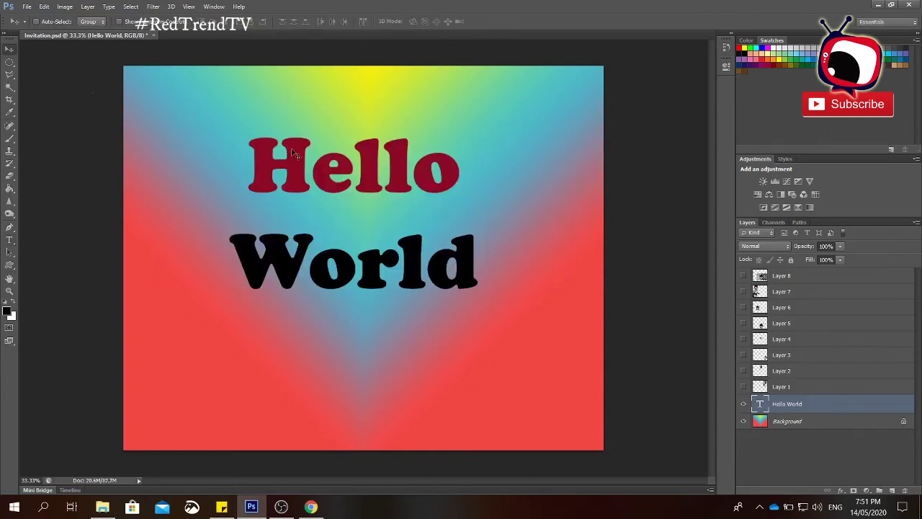
left_click_drag(298, 164, 195, 121)
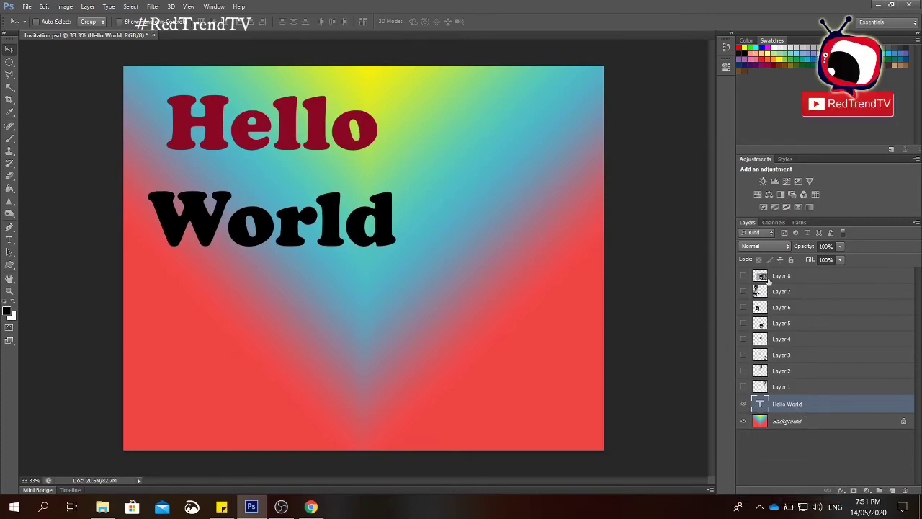
Step: Add a drop shadow to the Hello World layer with distance 61 px, spread 44% and size 32 px, angled so it falls up and left
right_click(811, 407)
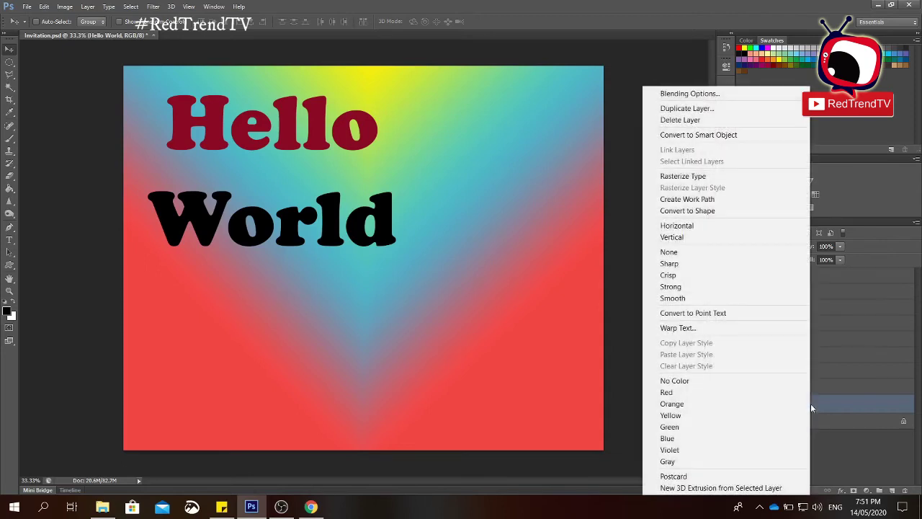
left_click(686, 94)
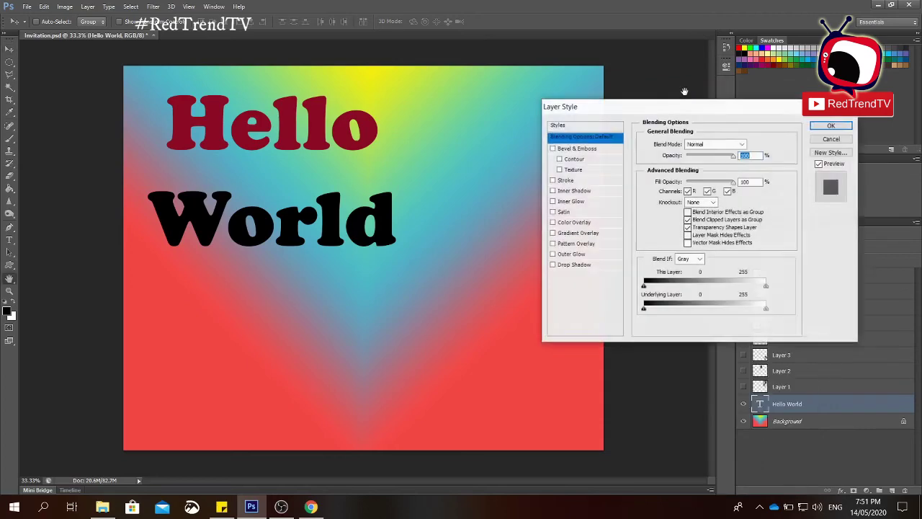
left_click_drag(665, 107, 645, 88)
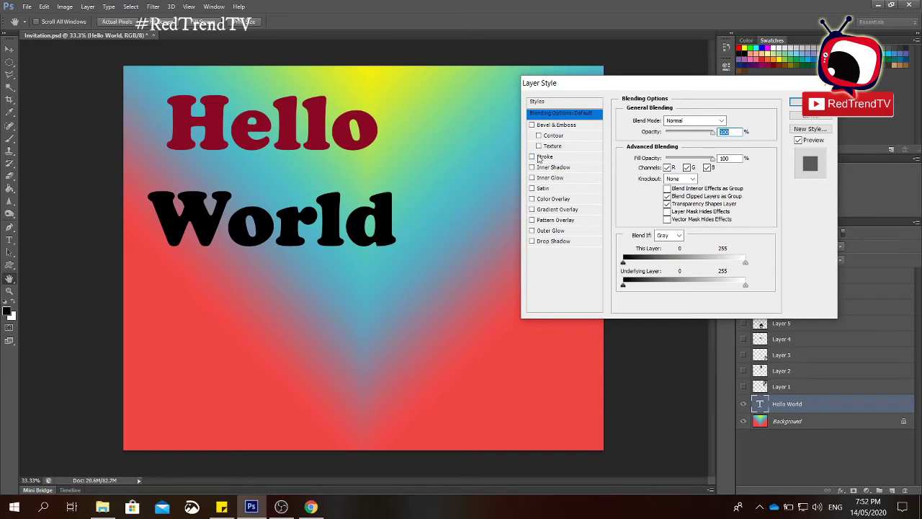
left_click(553, 242)
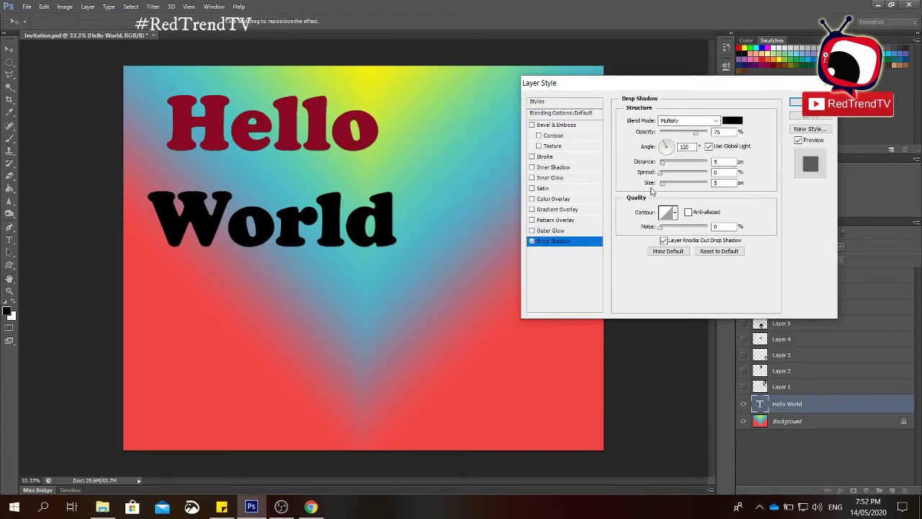
left_click_drag(664, 185, 686, 170)
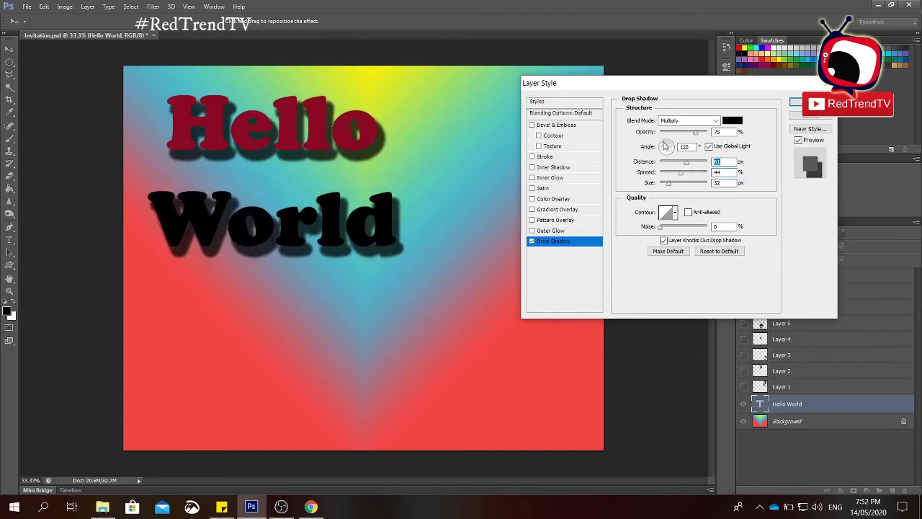
left_click(674, 154)
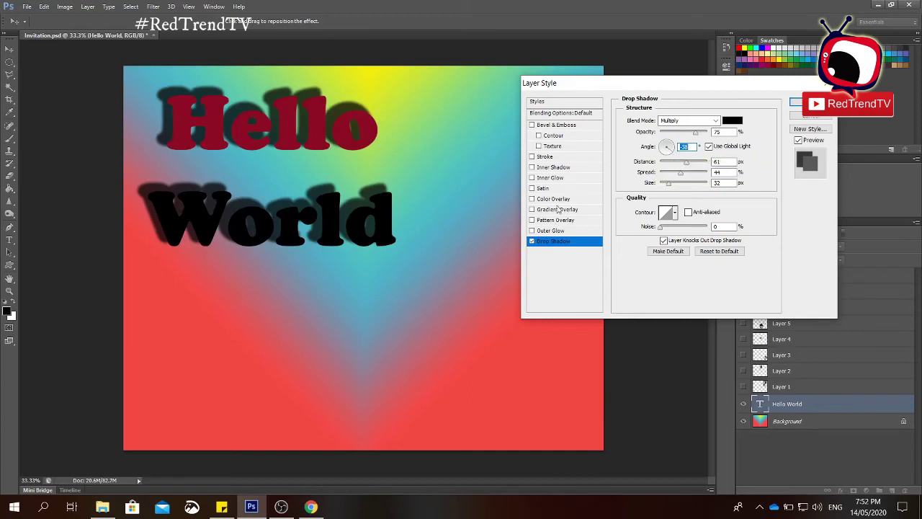
Step: Add an outside stroke in near-white #fbf6f6, about 24 px wide, to the Hello World text and apply the layer style
left_click(547, 157)
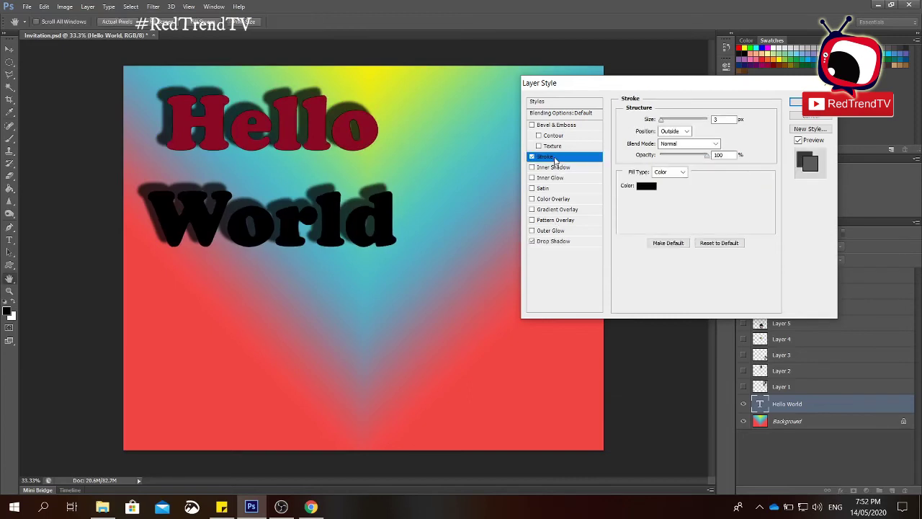
left_click(647, 187)
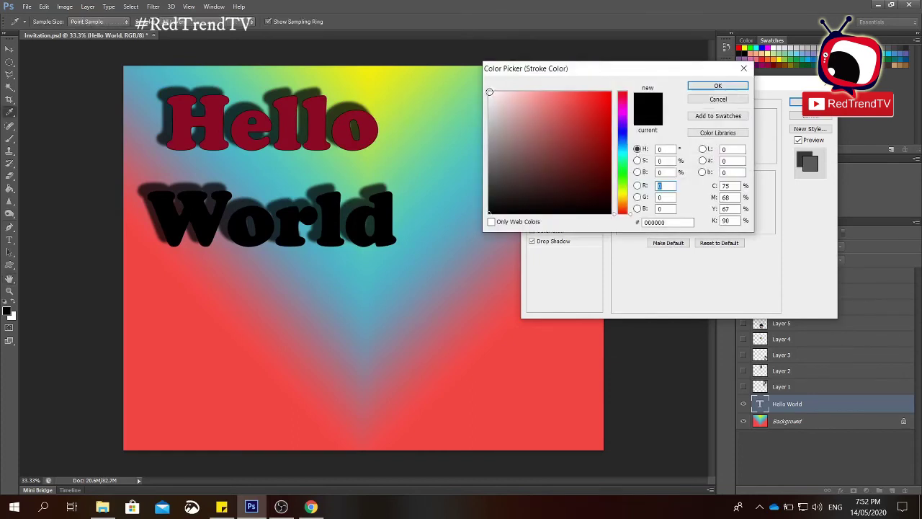
left_click(491, 93)
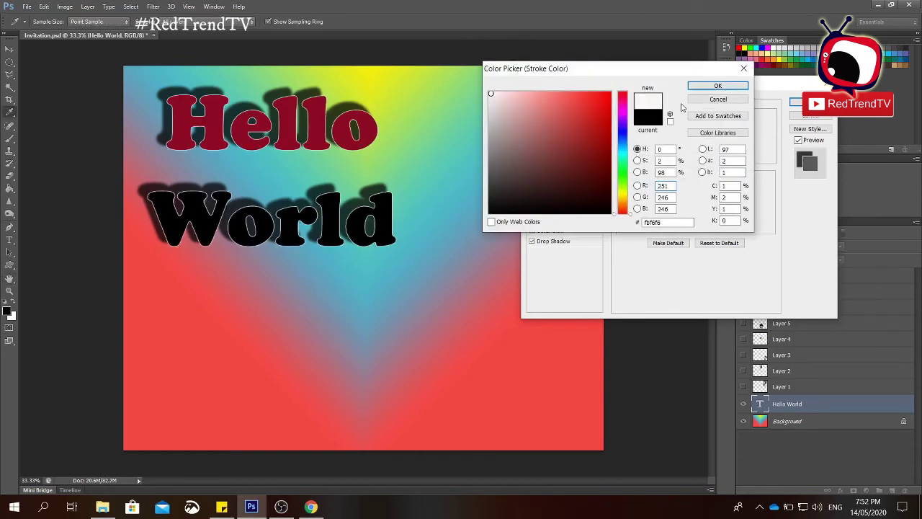
left_click(713, 86)
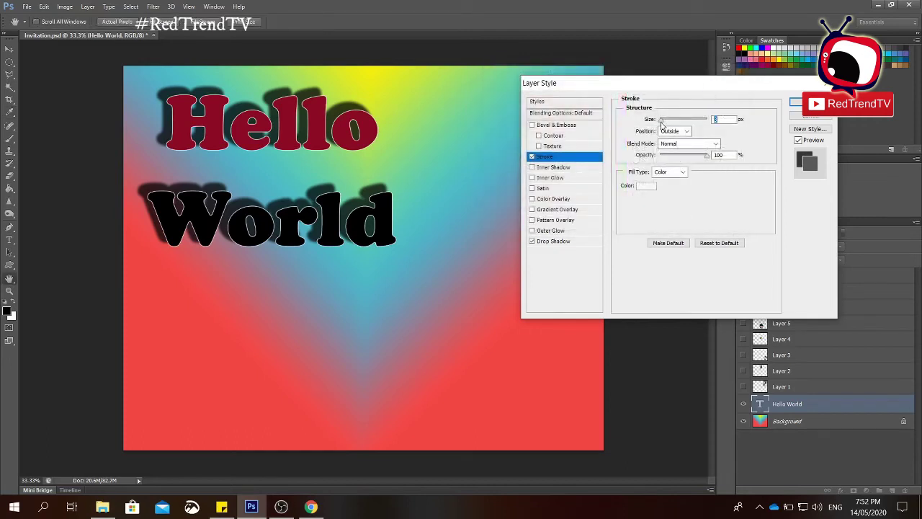
left_click_drag(662, 123, 668, 124)
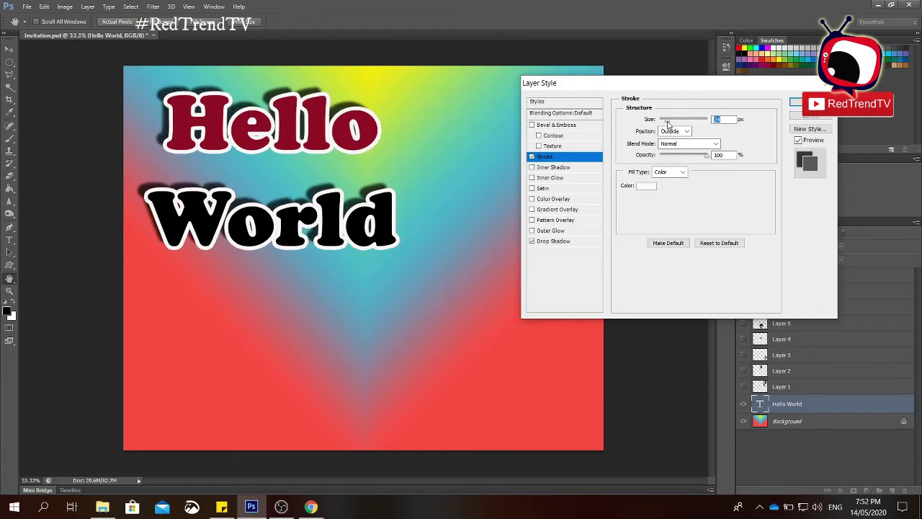
left_click_drag(667, 124, 670, 124)
key("Return")
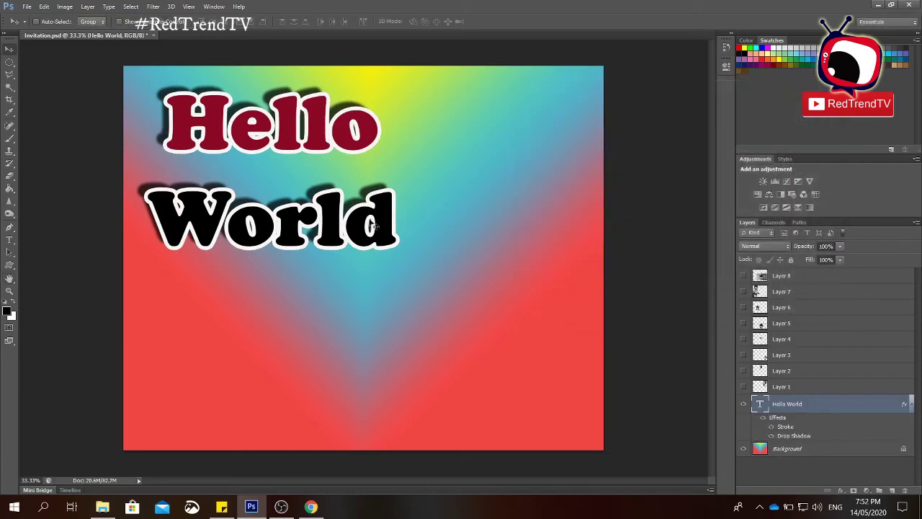
Step: Move the Hello World text to the invitation's lower right, and show Layer 7 with the Batman-costumed child shifted slightly left
left_click_drag(379, 232, 562, 418)
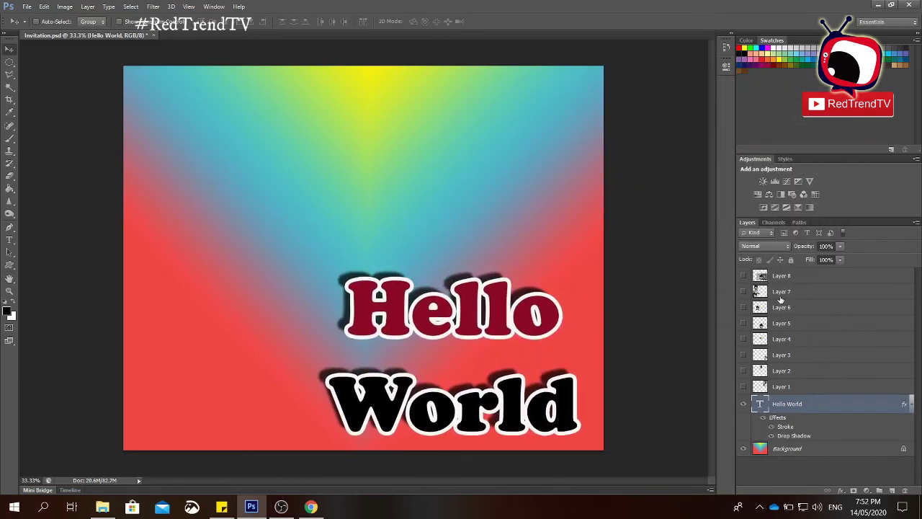
left_click(743, 292)
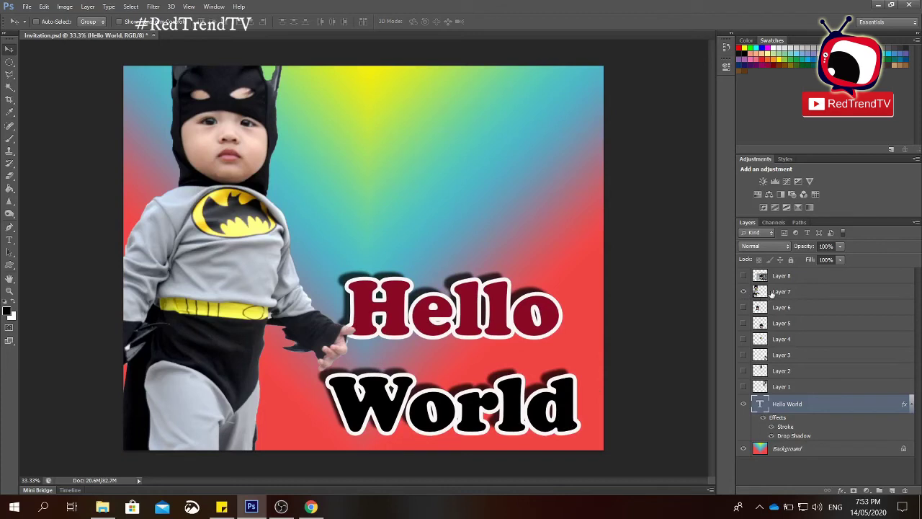
left_click(777, 295)
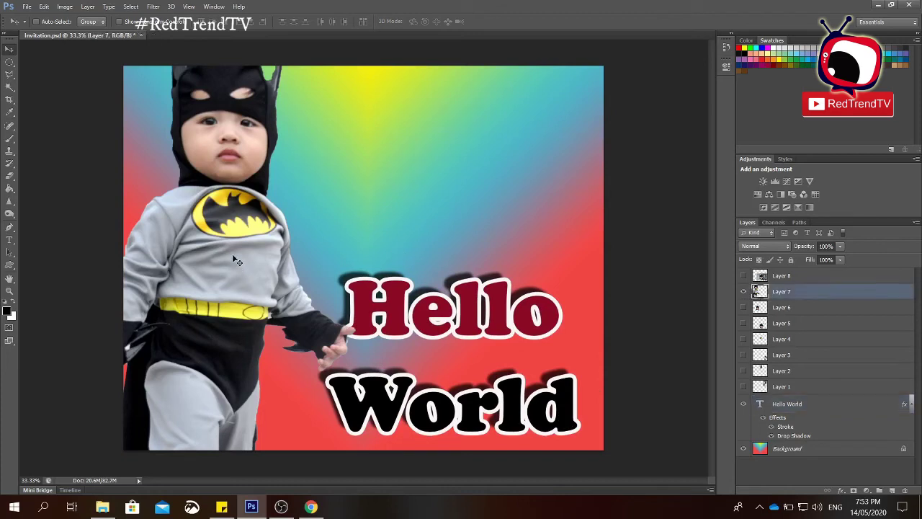
mouse_move(237, 261)
left_mouse_down()
mouse_move(229, 308)
mouse_move(234, 258)
left_mouse_up()
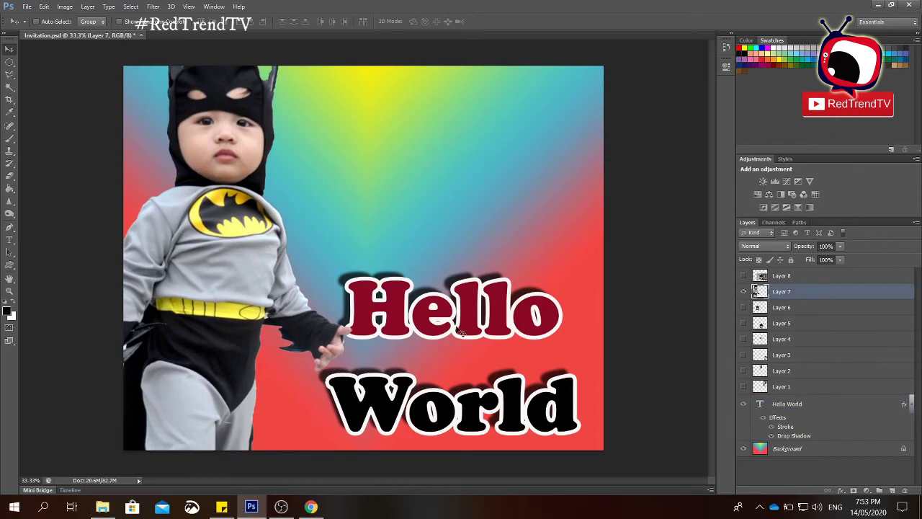
left_click_drag(461, 330, 469, 330)
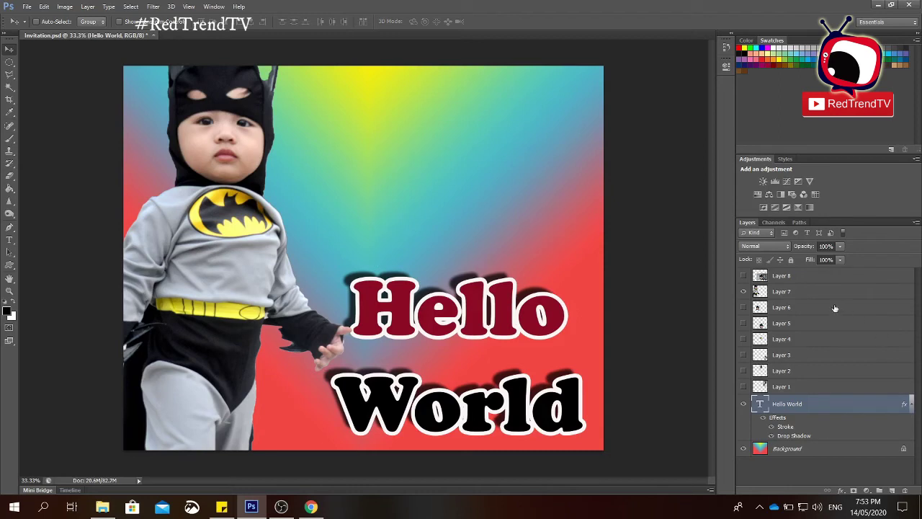
Step: Add a white outside stroke to Layer 7, the child in the Batman costume, and thicken it into a clearly visible outline
left_click(803, 292)
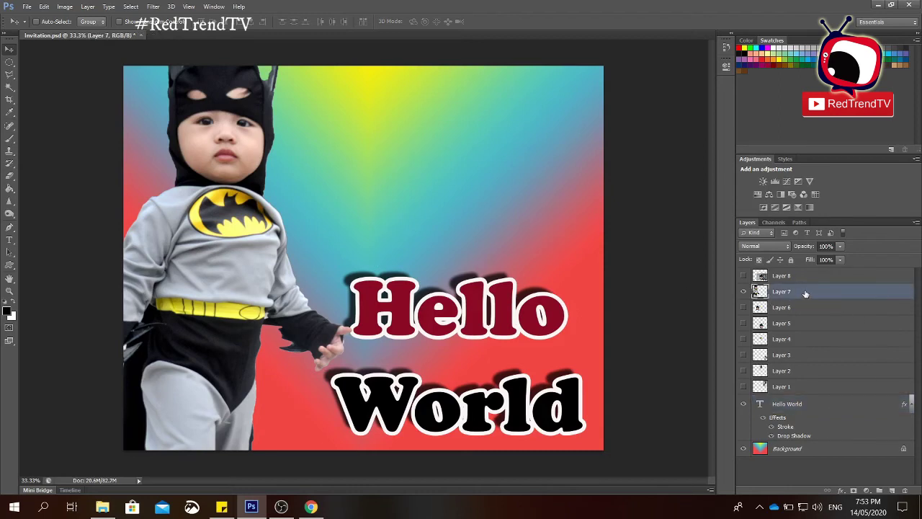
right_click(805, 293)
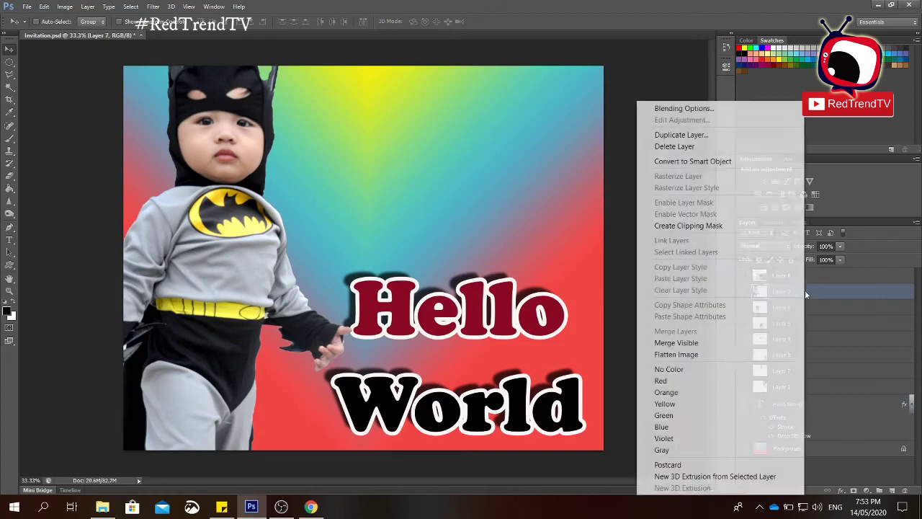
left_click(708, 109)
left_click_drag(661, 74, 757, 78)
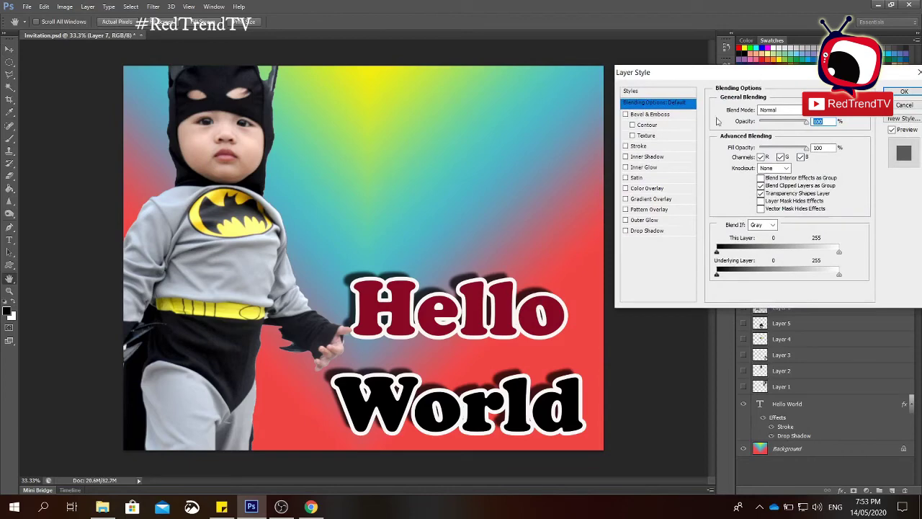
left_click(640, 147)
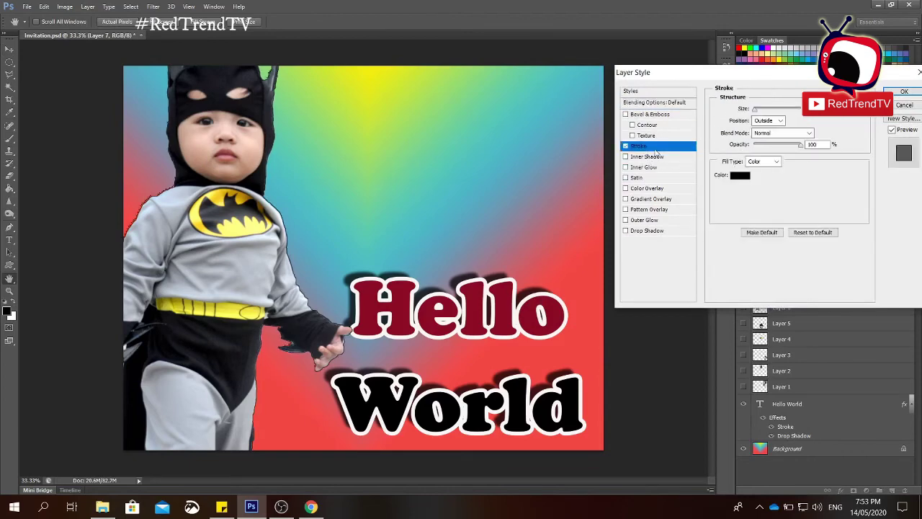
left_click(726, 175)
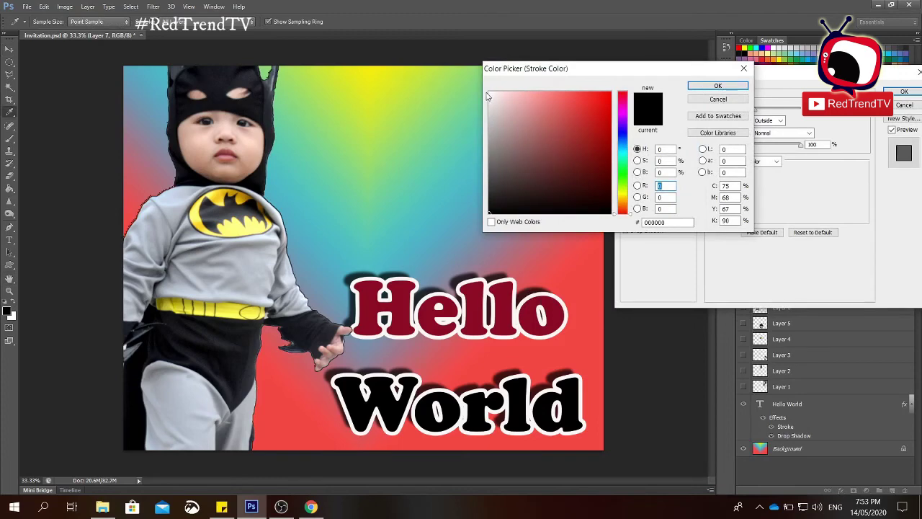
left_click(489, 93)
left_click(718, 86)
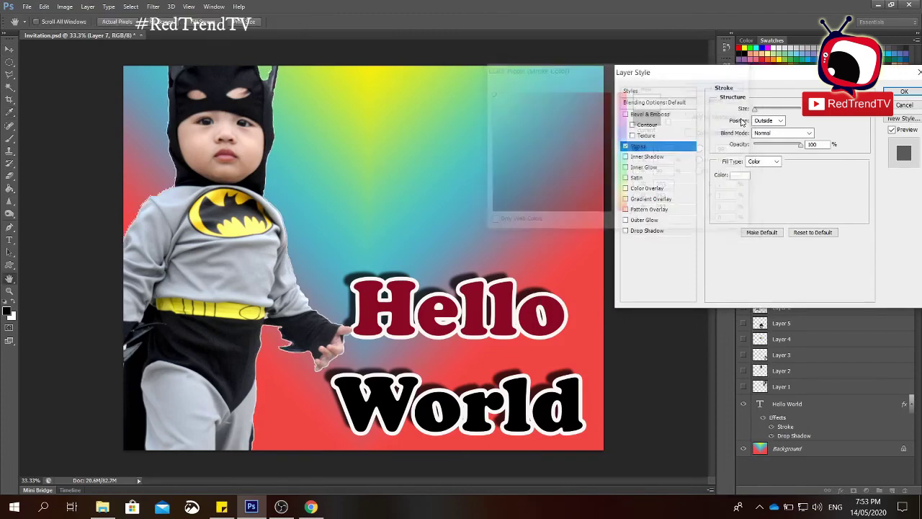
left_click_drag(757, 110, 761, 113)
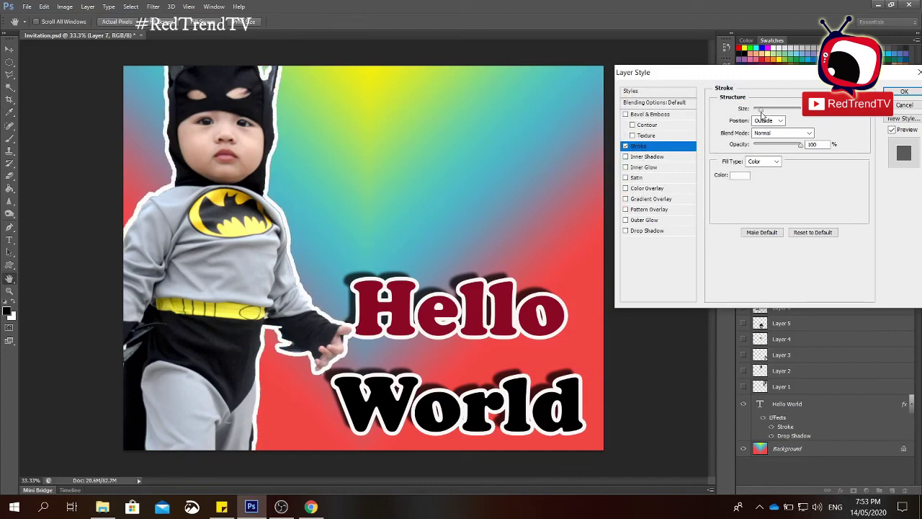
Step: Add an outer glow to Layer 7 with spread 24% and size about 155 px, and apply the layer style
left_click(650, 232)
left_click(641, 221)
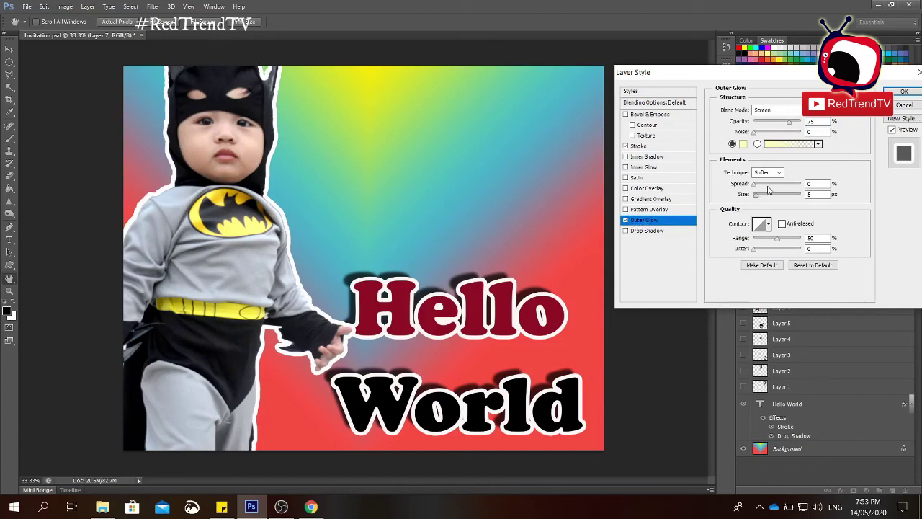
left_click_drag(755, 184, 789, 199)
left_click_drag(768, 199, 785, 199)
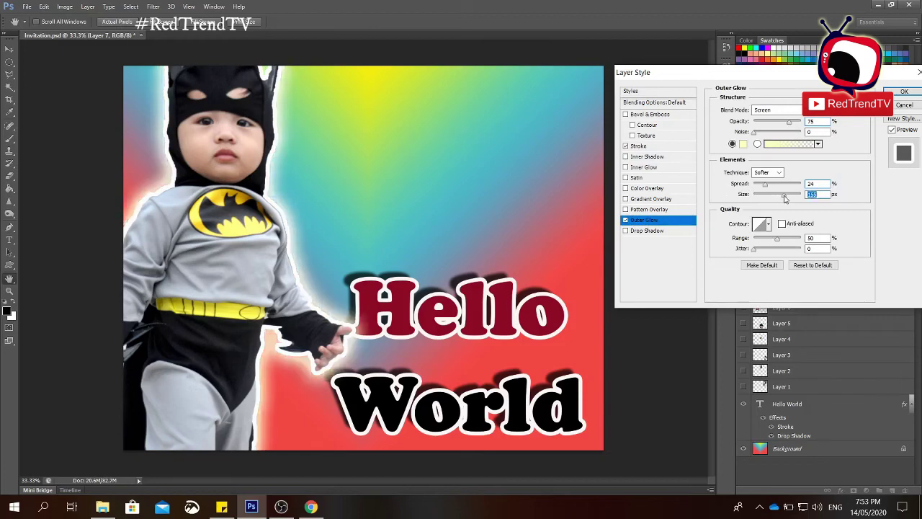
left_click_drag(840, 75, 728, 70)
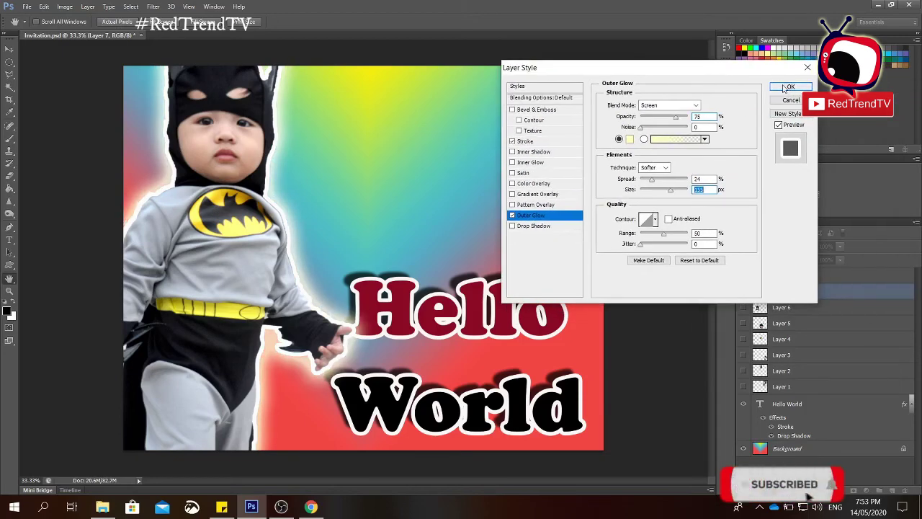
left_click(786, 88)
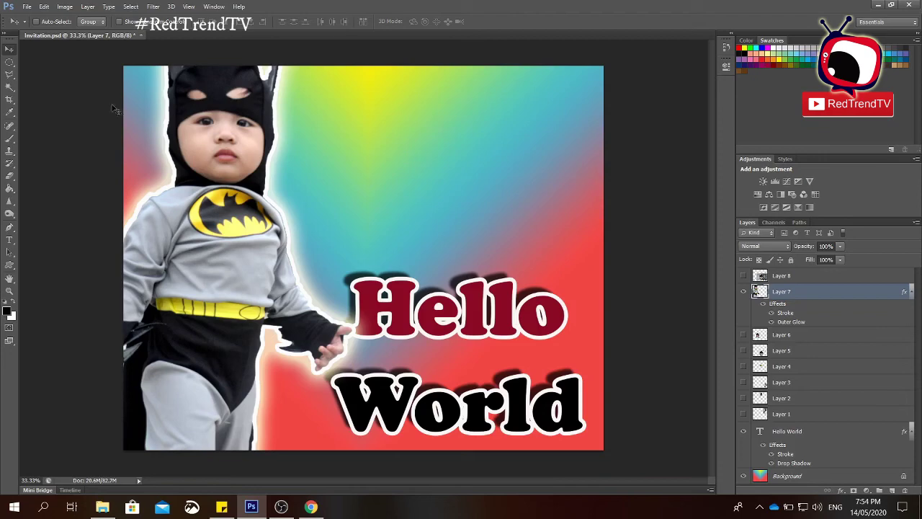
Step: Select the Spot Healing Brush and open wire_post.jpg as its own document from File Explorer's Photoshop Tutorial folder on VLOGGING FILES (D:)
left_click(11, 126)
right_click(11, 126)
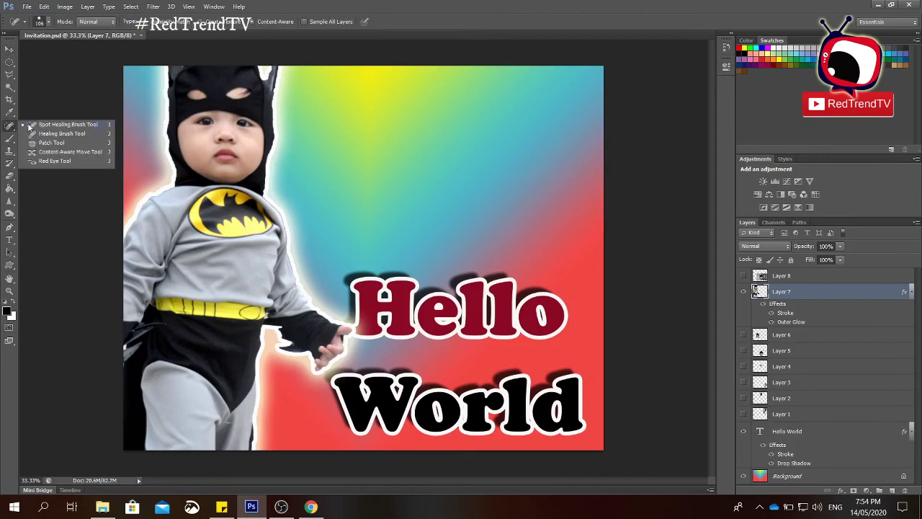
left_click(9, 127)
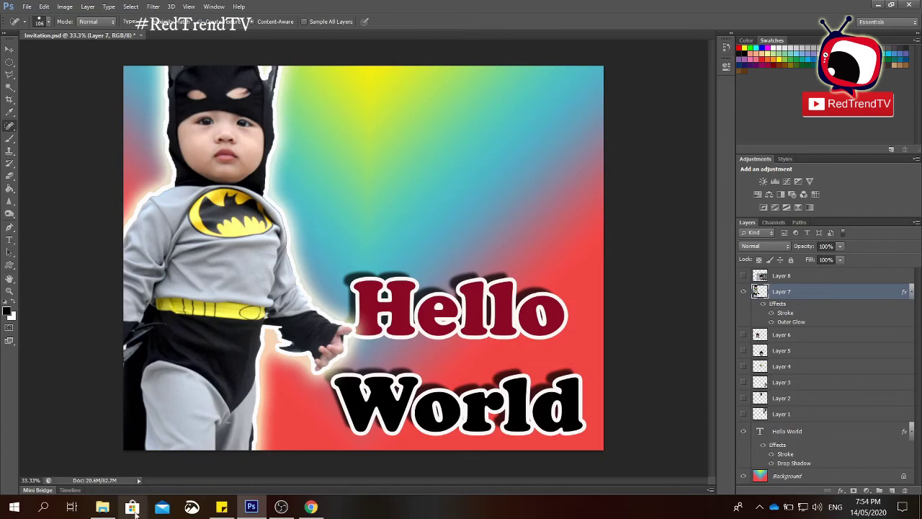
left_click(102, 507)
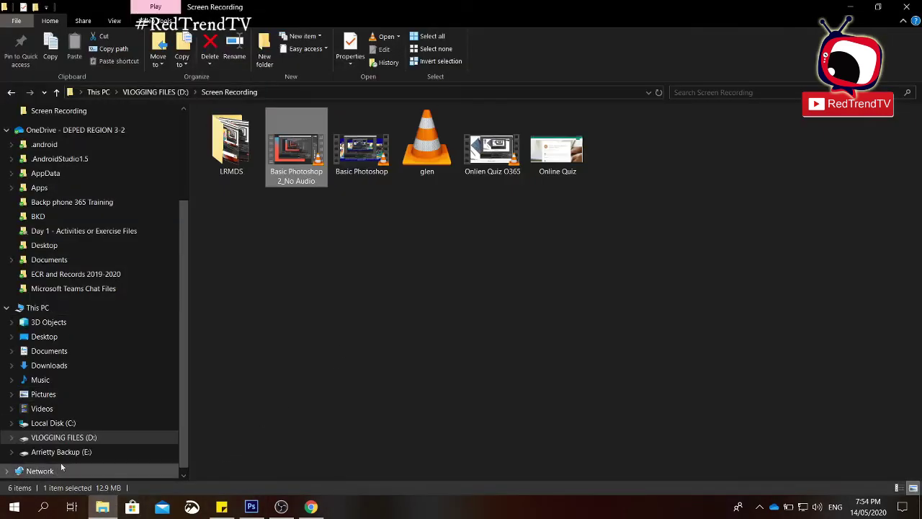
left_click(70, 439)
left_click(242, 129)
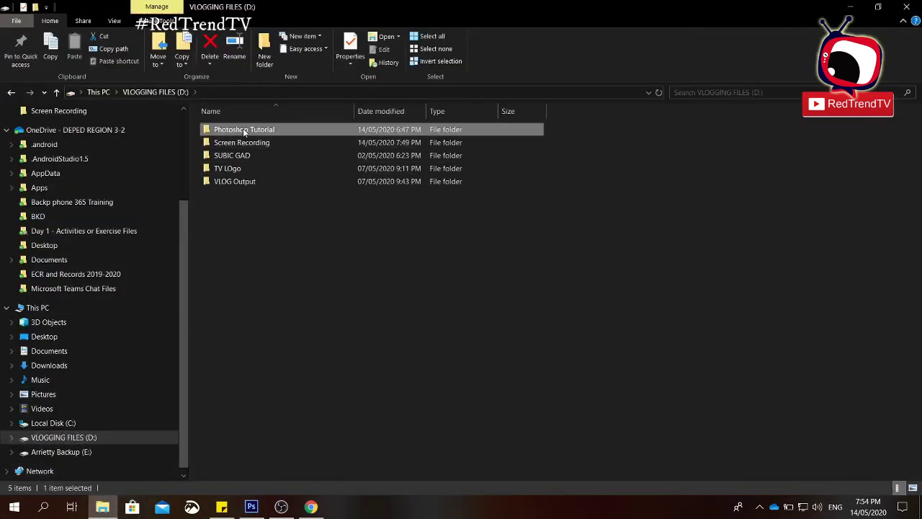
double_click(243, 129)
scroll(567, 436, "down", 5)
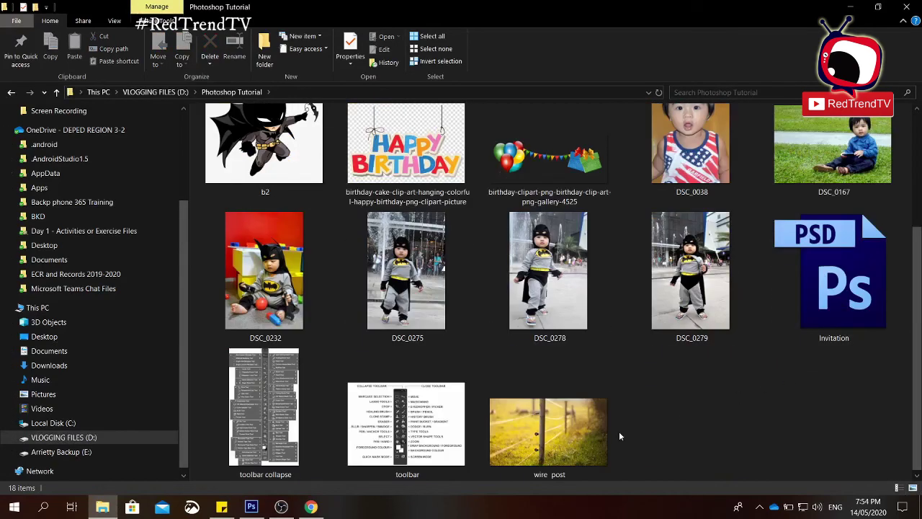
left_click_drag(567, 436, 206, 35)
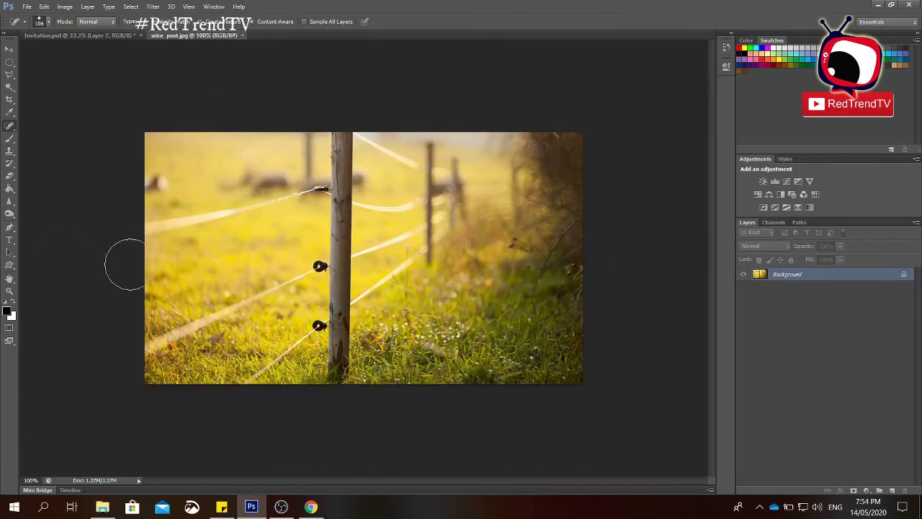
Step: Activate the Spot Healing Brush on the fence photo and reduce its brush size to 77 px
left_click(11, 129)
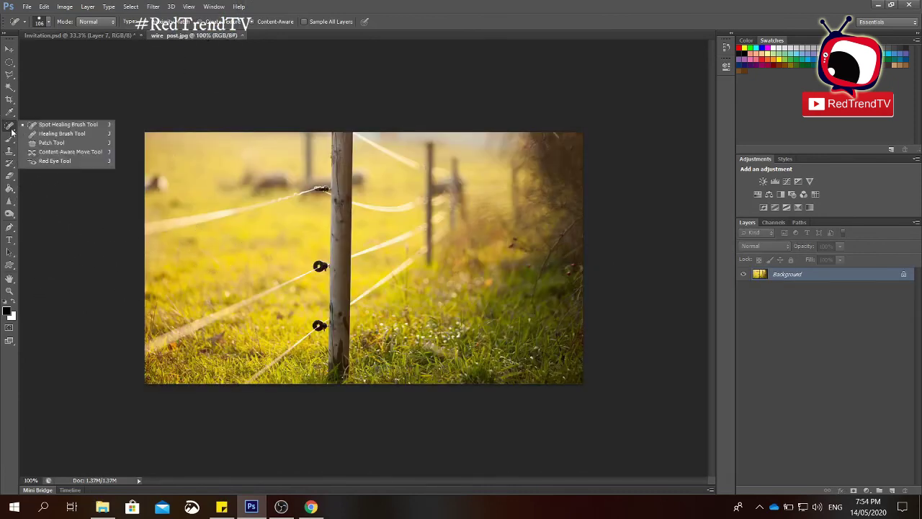
left_click(45, 127)
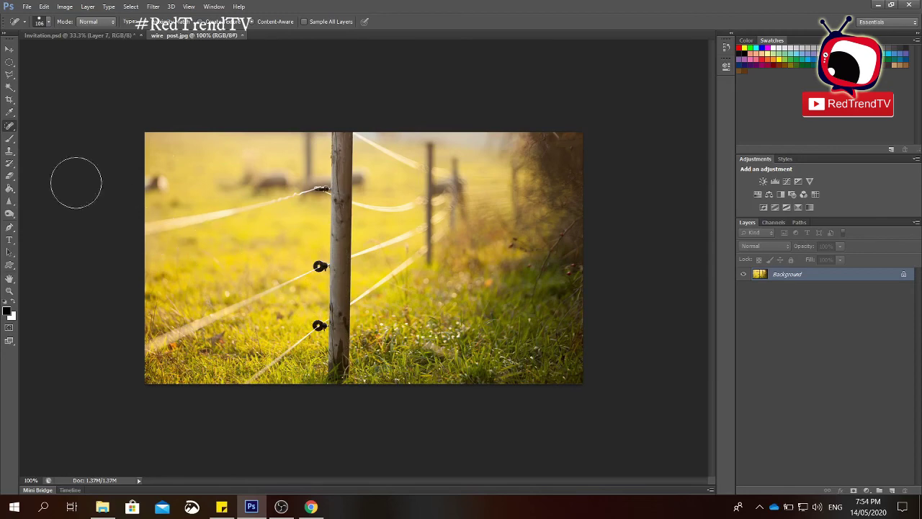
right_click(12, 126)
left_click(60, 126)
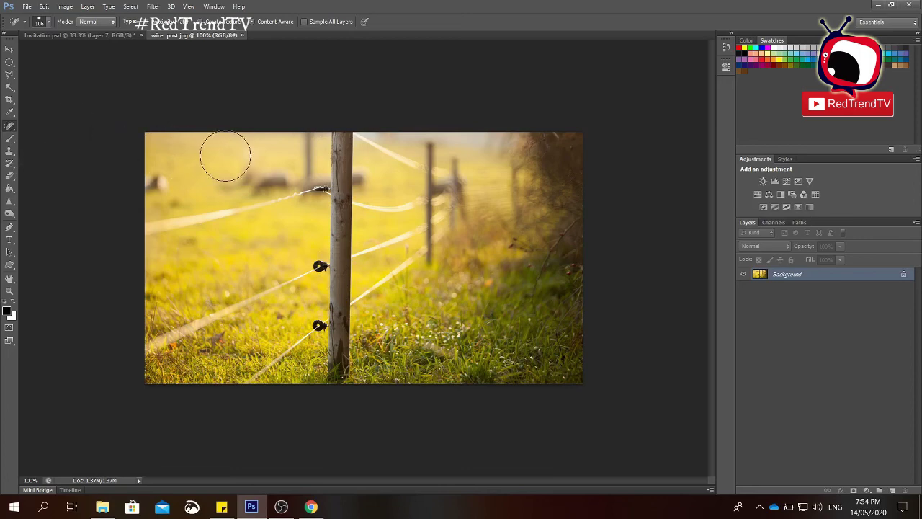
left_click(47, 23)
left_click_drag(67, 48, 45, 49)
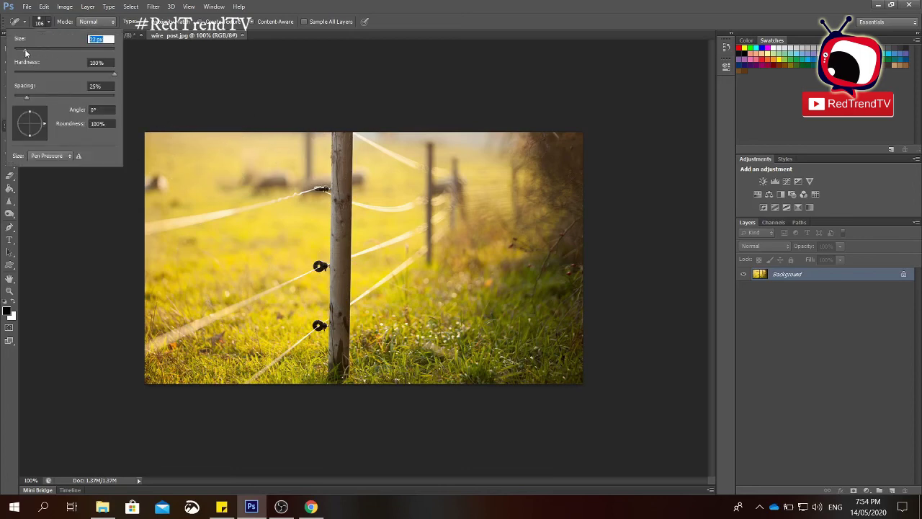
key("Return")
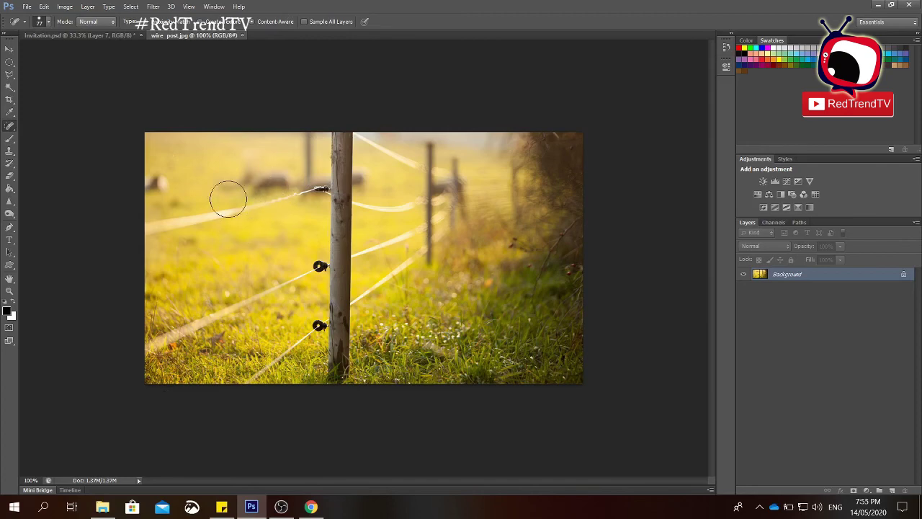
Step: Shrink and enlarge the healing brush in increments, finishing at a size of 25 px
key("bracketleft")
key("bracketleft")
key("bracketleft")
key("bracketleft")
key("bracketleft")
key("bracketleft")
key("bracketleft")
key("bracketleft")
key("bracketright")
key("bracketright")
key("bracketright")
key("bracketright")
key("bracketright")
key("bracketright")
key("bracketleft")
key("bracketleft")
key("bracketleft")
key("bracketleft")
key("bracketright")
key("bracketright")
key("bracketleft")
key("bracketleft")
key("bracketleft")
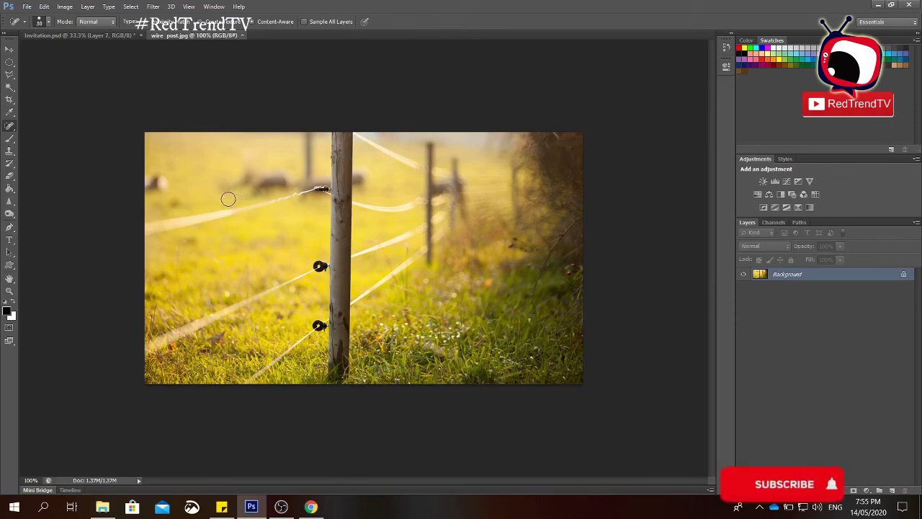
key("bracketleft")
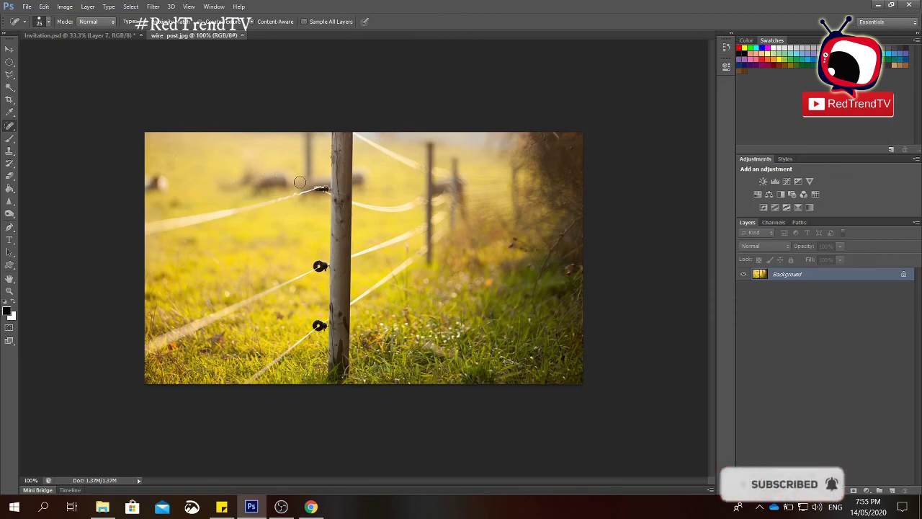
Step: Paint out the three wires and their black insulators to the left of the front fence post with the healing brush
mouse_move(321, 189)
left_mouse_down()
mouse_move(145, 230)
mouse_move(325, 191)
left_mouse_up()
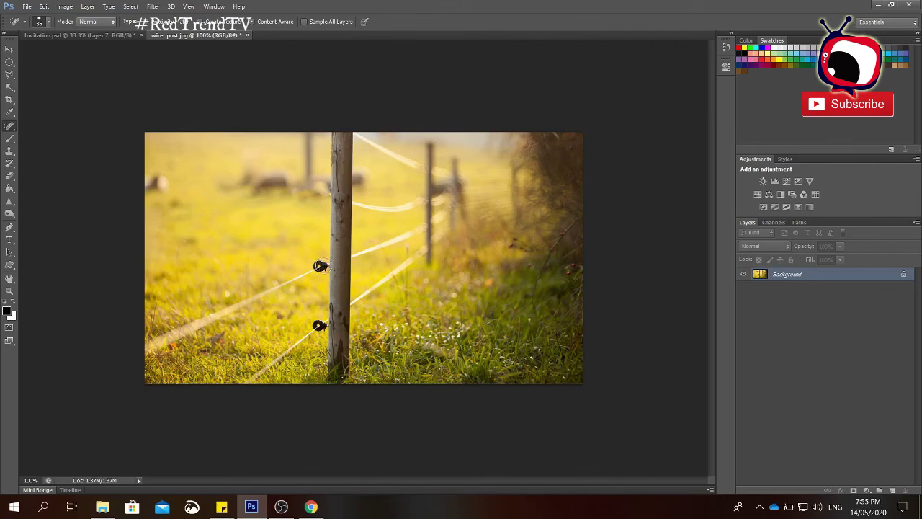
left_click_drag(319, 266, 144, 353)
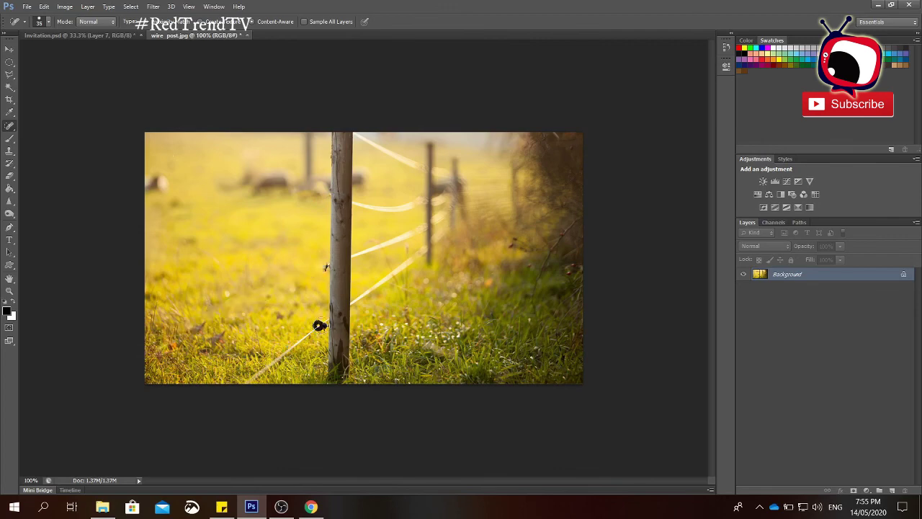
mouse_move(319, 323)
left_mouse_down()
mouse_move(311, 342)
mouse_move(241, 385)
left_mouse_up()
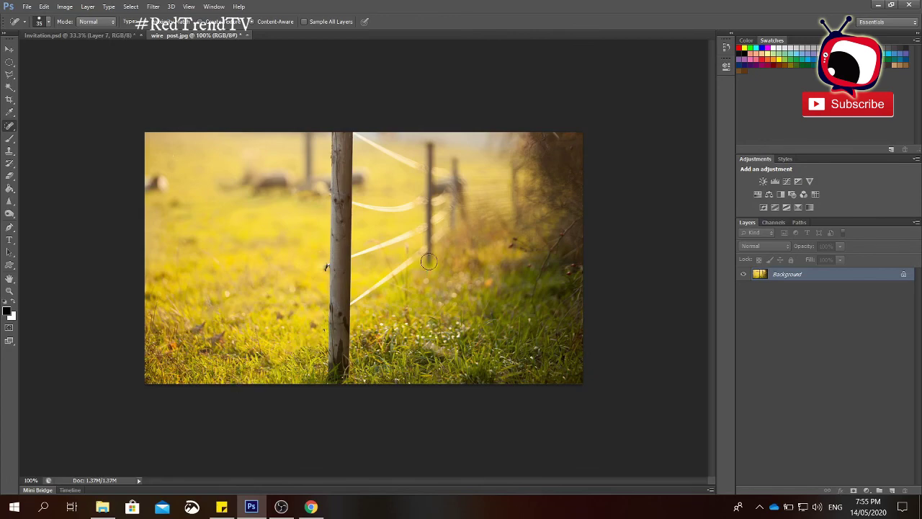
Step: Paint out the white wires between the front post and the second fence post with the healing brush
mouse_move(426, 251)
left_mouse_down()
mouse_move(384, 266)
mouse_move(353, 293)
mouse_move(426, 256)
mouse_move(395, 242)
mouse_move(371, 245)
mouse_move(359, 264)
mouse_move(369, 289)
left_mouse_up()
mouse_move(385, 241)
left_mouse_down()
mouse_move(423, 233)
mouse_move(412, 240)
left_mouse_up()
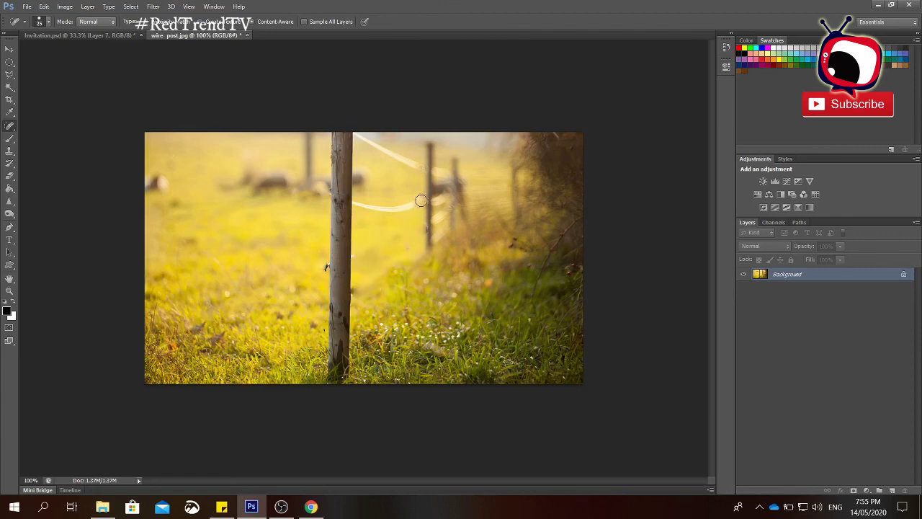
left_click_drag(420, 200, 355, 205)
left_click_drag(425, 168, 350, 134)
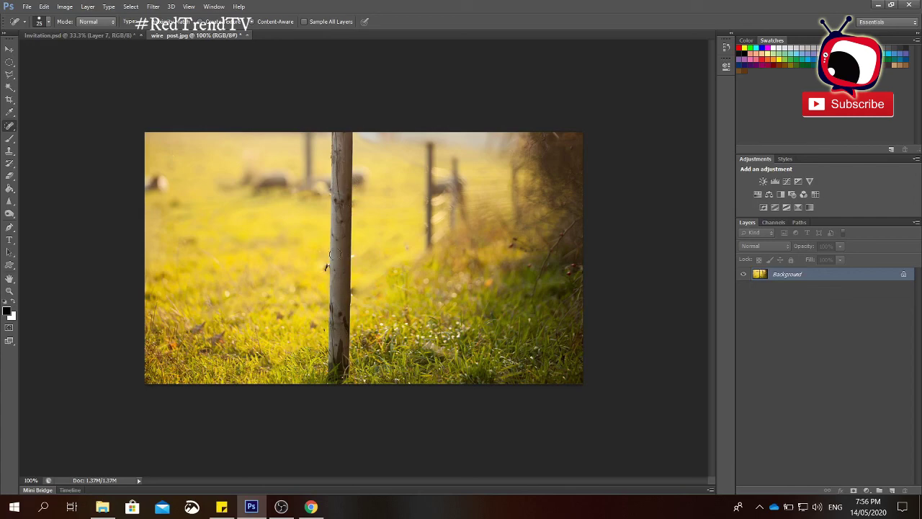
Step: Enlarge the healing brush to 90 px and paint out the front fence post and the smaller posts to its right
key("bracketright")
key("bracketright")
key("bracketright")
key("bracketright")
key("bracketright")
key("bracketright")
left_click_drag(342, 138, 336, 390)
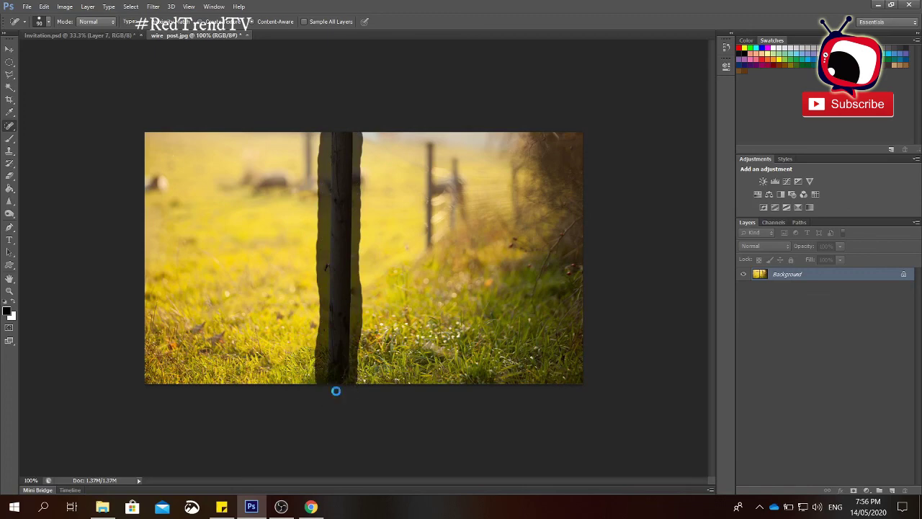
mouse_move(430, 157)
left_mouse_down()
mouse_move(431, 206)
mouse_move(448, 232)
mouse_move(456, 186)
mouse_move(432, 142)
left_mouse_up()
left_click(443, 236)
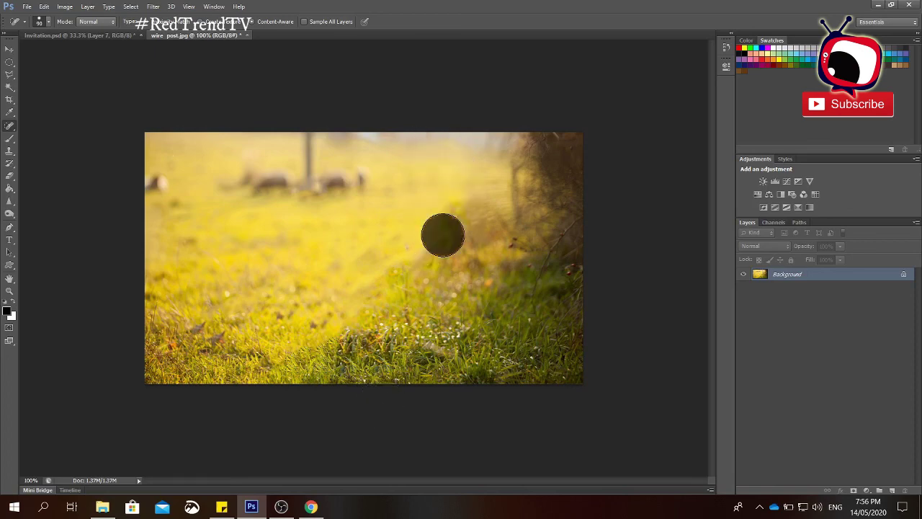